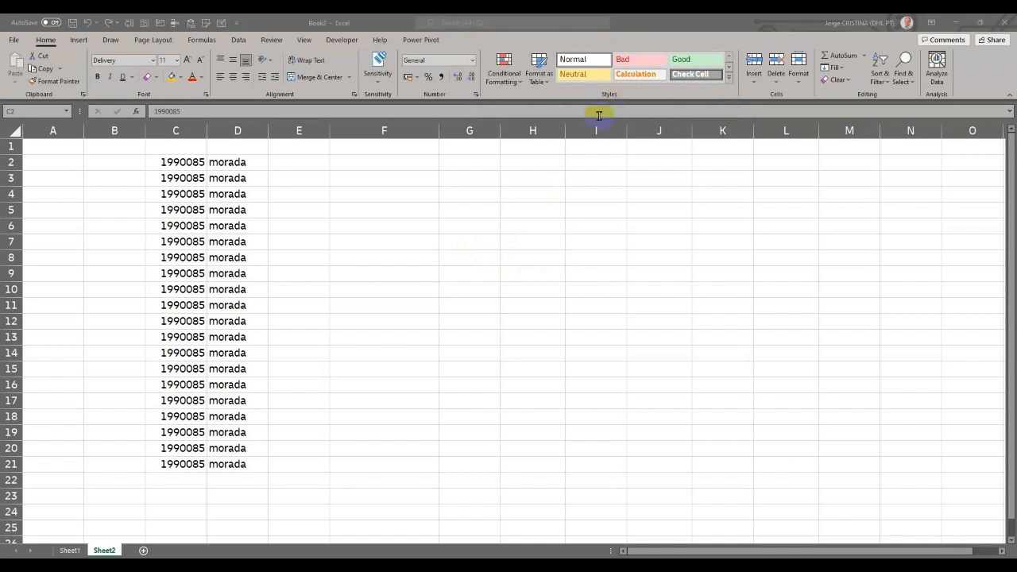
- Format the postal codes in C2:C21 with the Special type Código Postal + 3 for Portuguese (Portugal)
left_click(204, 163)
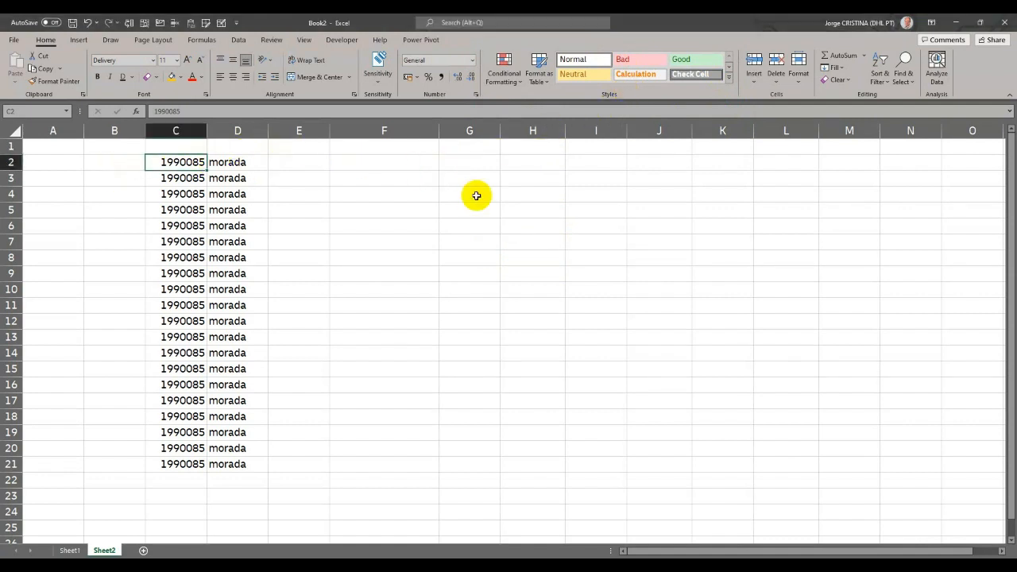
key("Down")
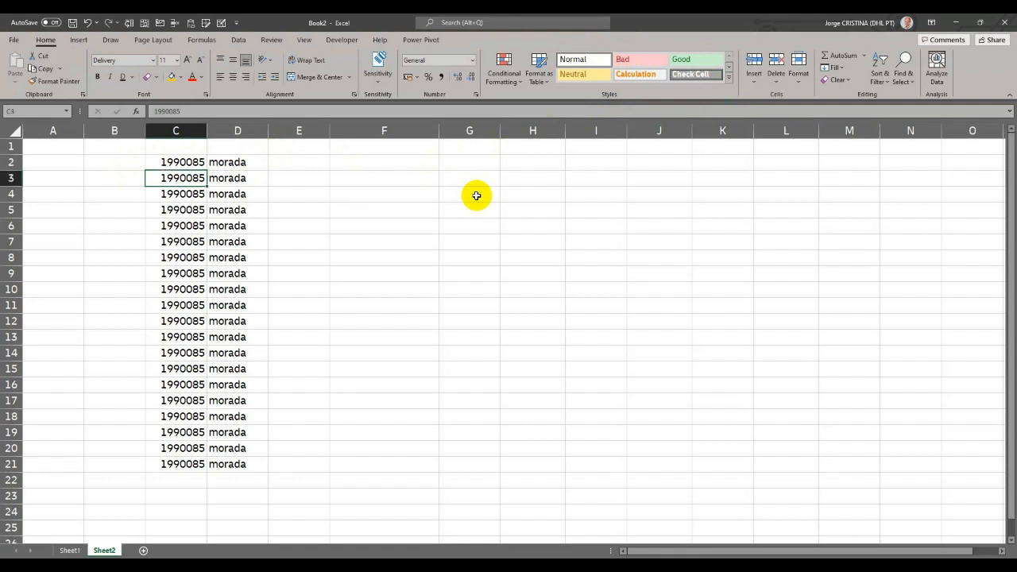
key("Up")
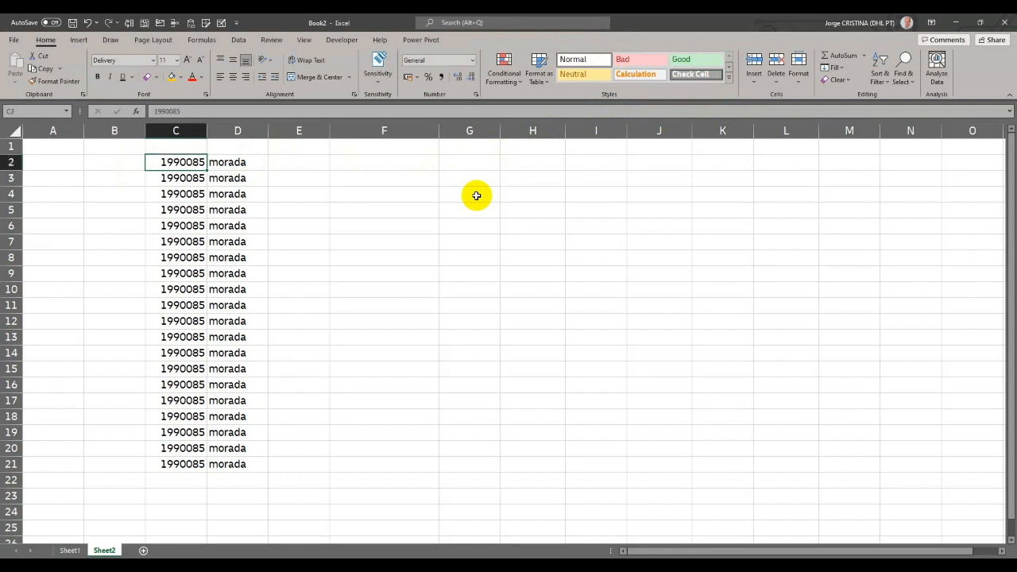
key("shift+Down")
key("shift+Down")
key("shift+Down")
key("shift+Down")
key("shift+Down")
key("shift+Down")
key("shift+Down")
key("shift+Down")
key("shift+Down")
key("shift+Down")
key("shift+Down")
key("shift+Down")
key("shift+Down")
key("shift+Down")
key("shift+Down")
key("shift+Down")
key("shift+Down")
key("shift+Down")
key("shift+Down")
key("shift+Down")
key("shift+Up")
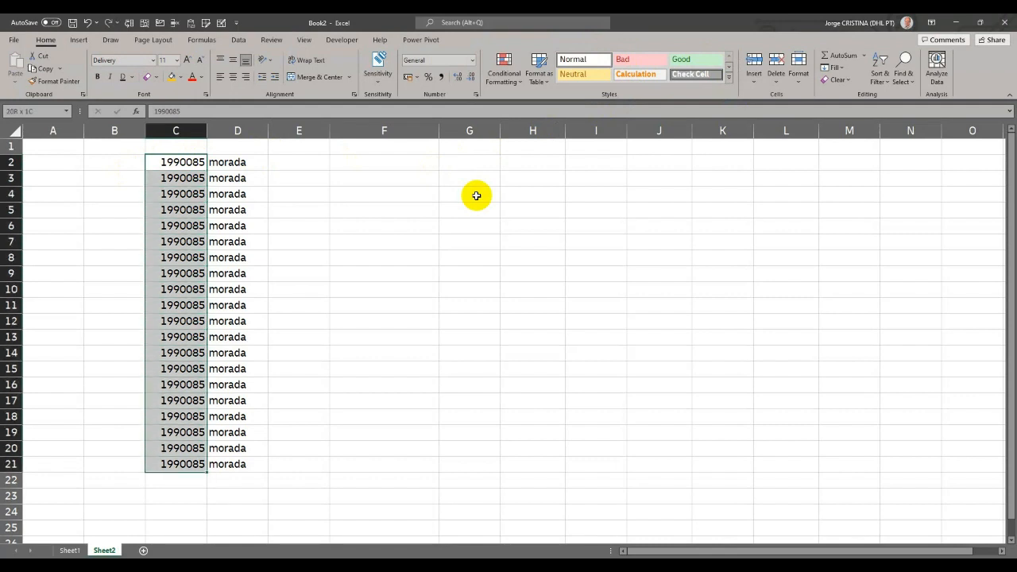
left_click(471, 61)
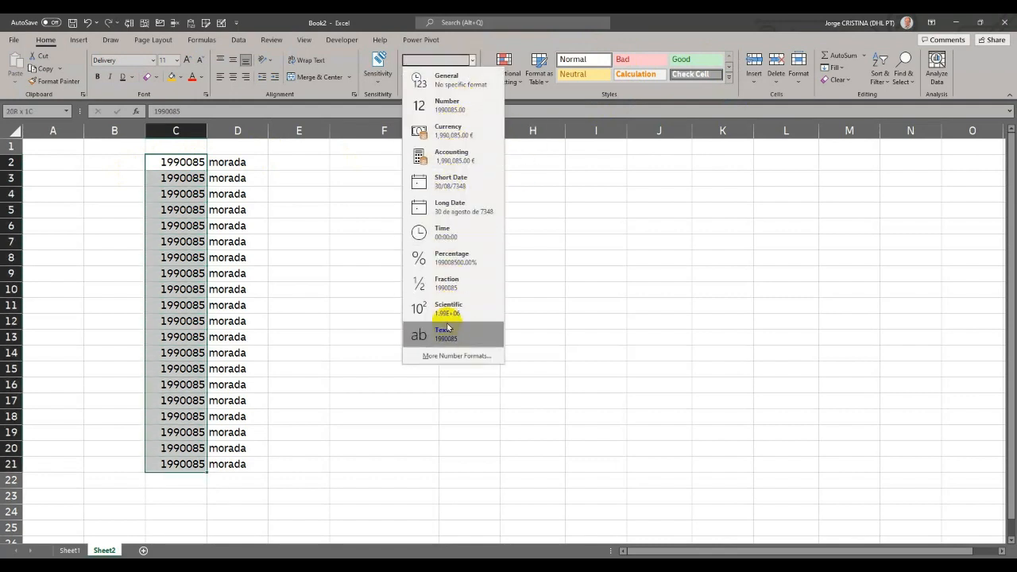
left_click(448, 354)
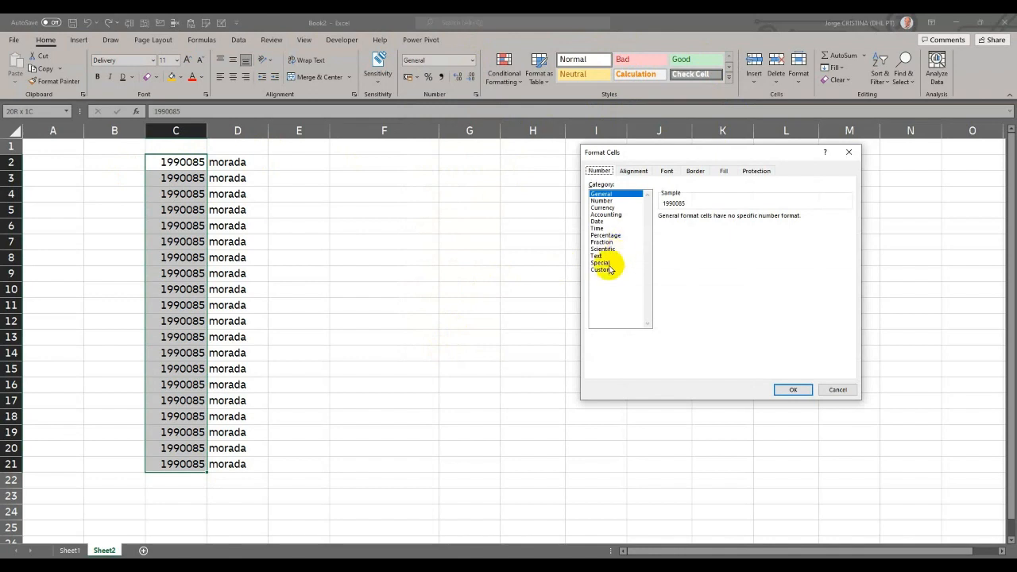
left_click(605, 263)
left_click(688, 231)
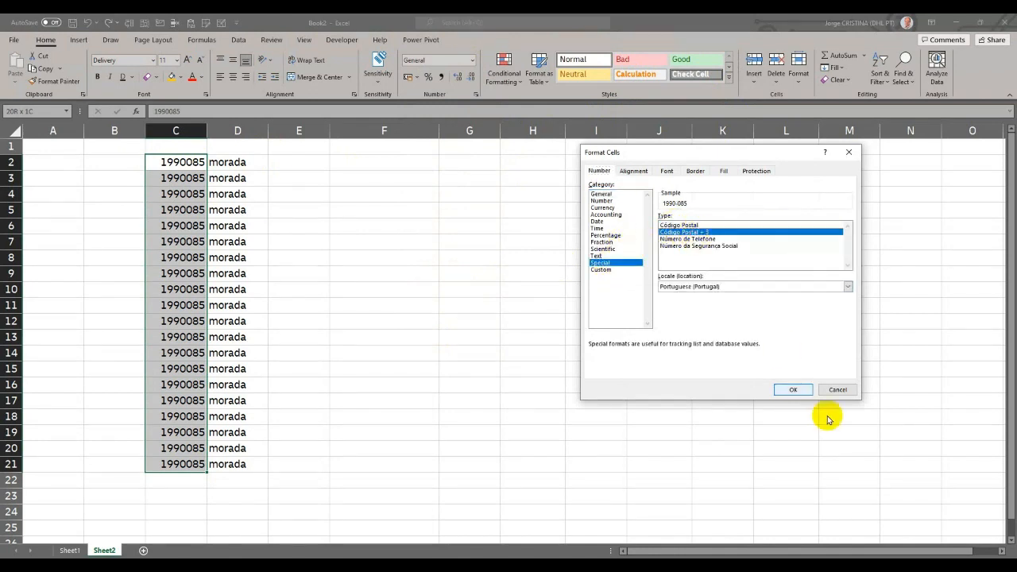
left_click(791, 389)
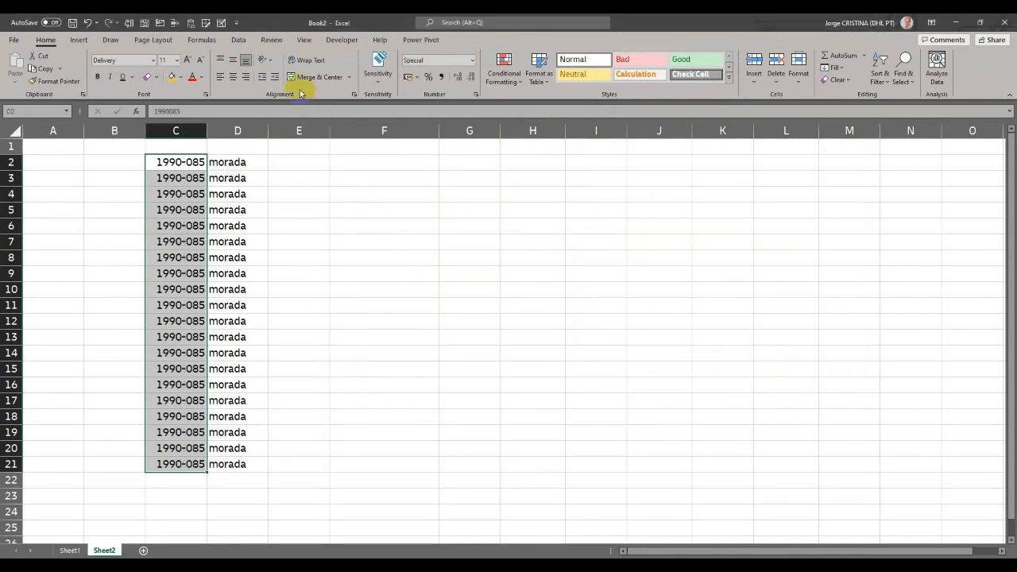
- Try a gold fill on C2:C21, and undo both the fill and the postal code number format
left_click(172, 76)
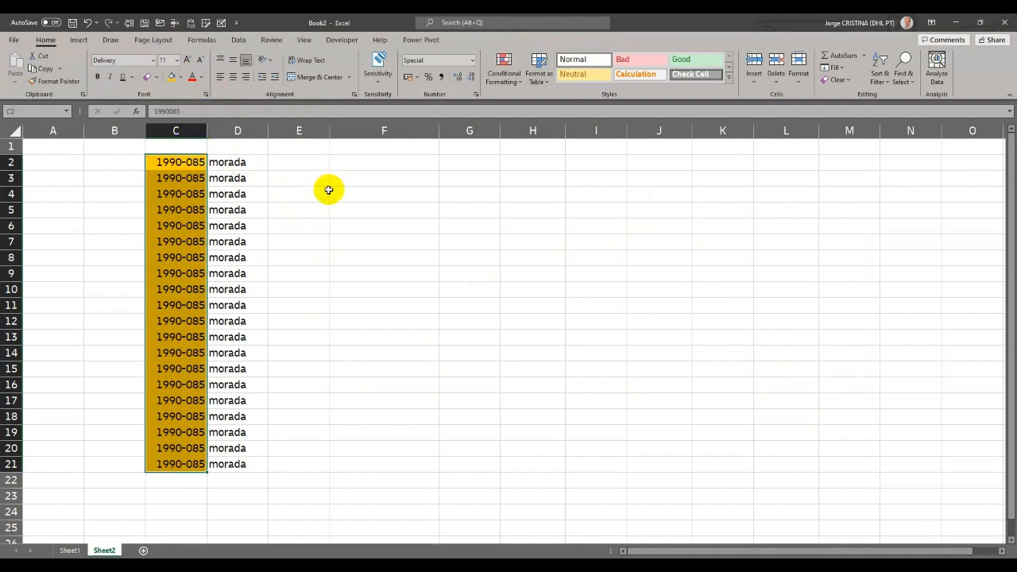
key("ctrl+z")
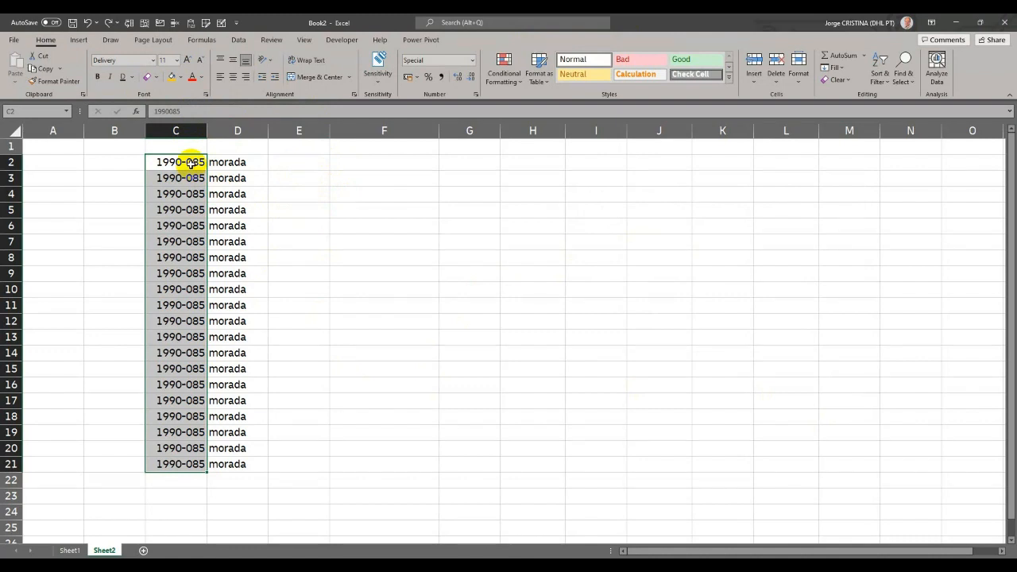
key("ctrl+z")
- Copy the postal codes in C2:C21 and paste them into columns F, H, J and L starting at row 2
left_click_drag(190, 162, 195, 464)
key("ctrl+c")
left_click(389, 161)
key("ctrl+v")
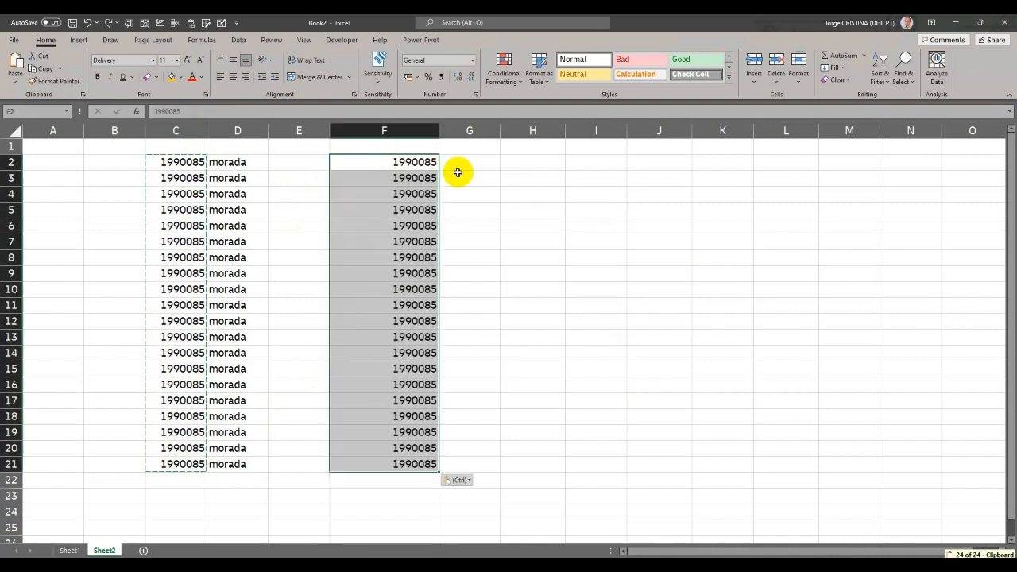
left_click(556, 162)
key("ctrl+v")
left_click(653, 161)
key("ctrl+v")
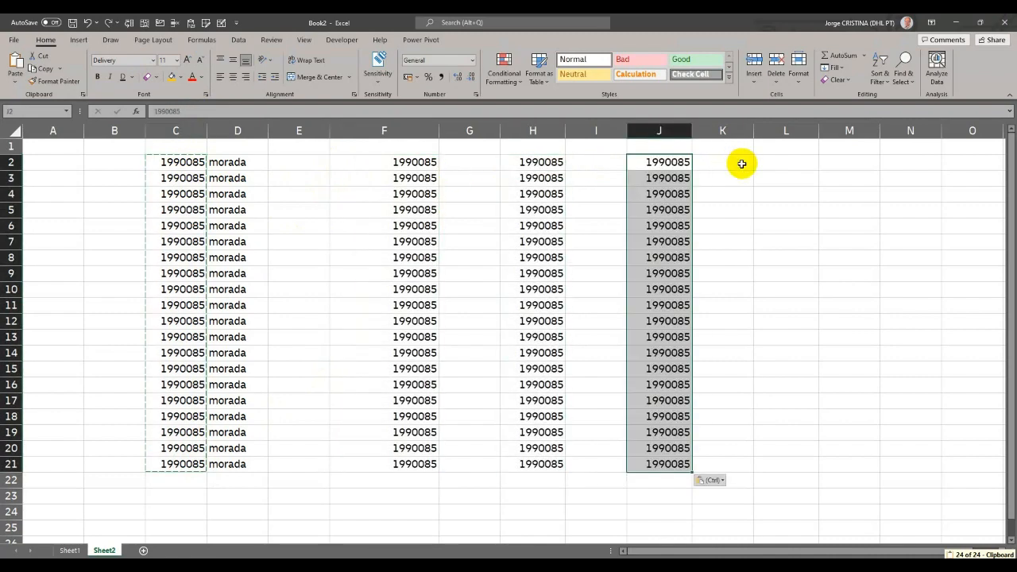
left_click(773, 161)
key("ctrl+v")
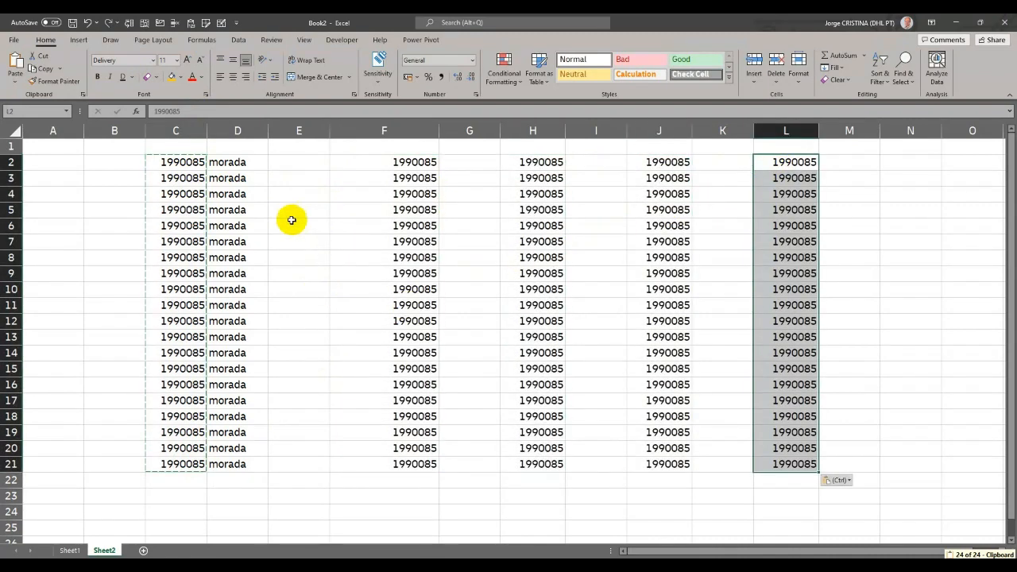
left_click(308, 125)
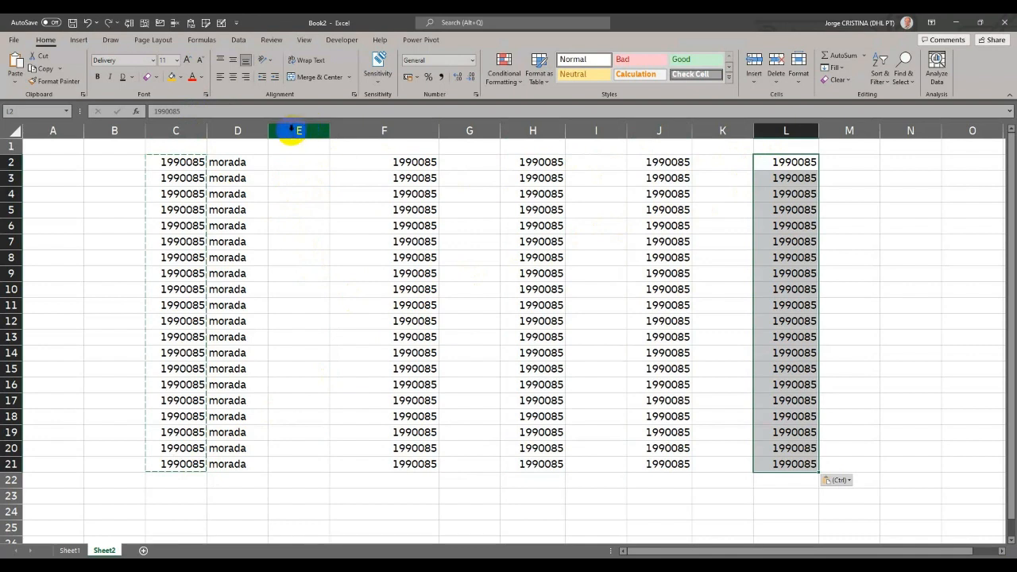
left_click(167, 162)
left_click_drag(167, 161, 194, 462)
key("Escape")
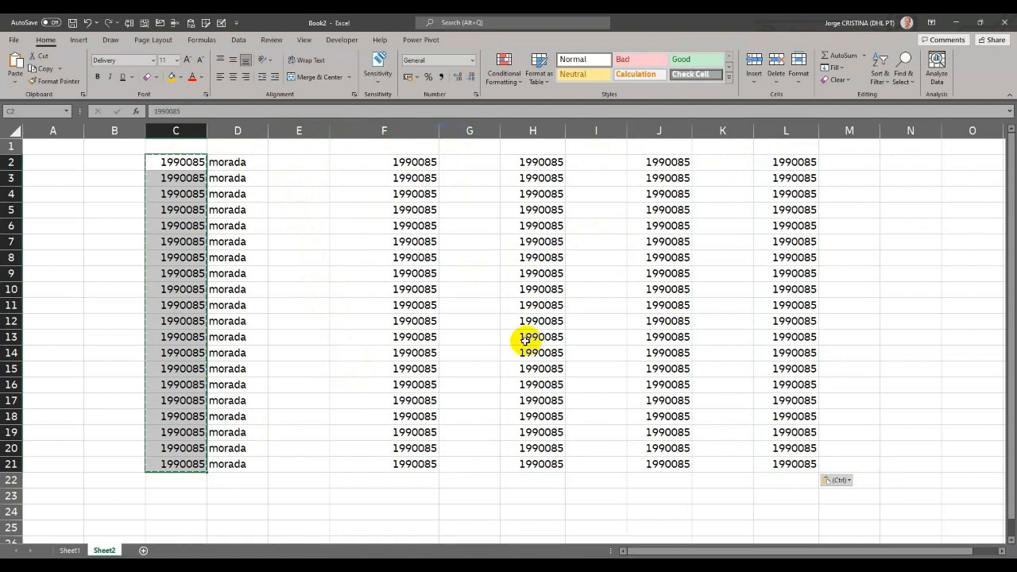
left_click(334, 223)
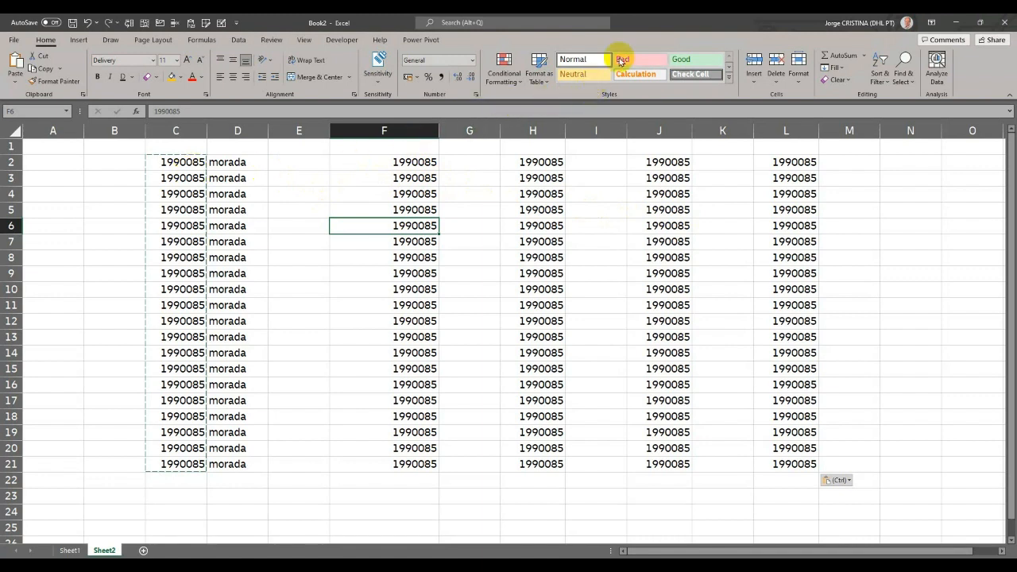
- Start a new cell style from C2 named ZipCode, excluding alignment, border and protection from it
left_click(177, 162)
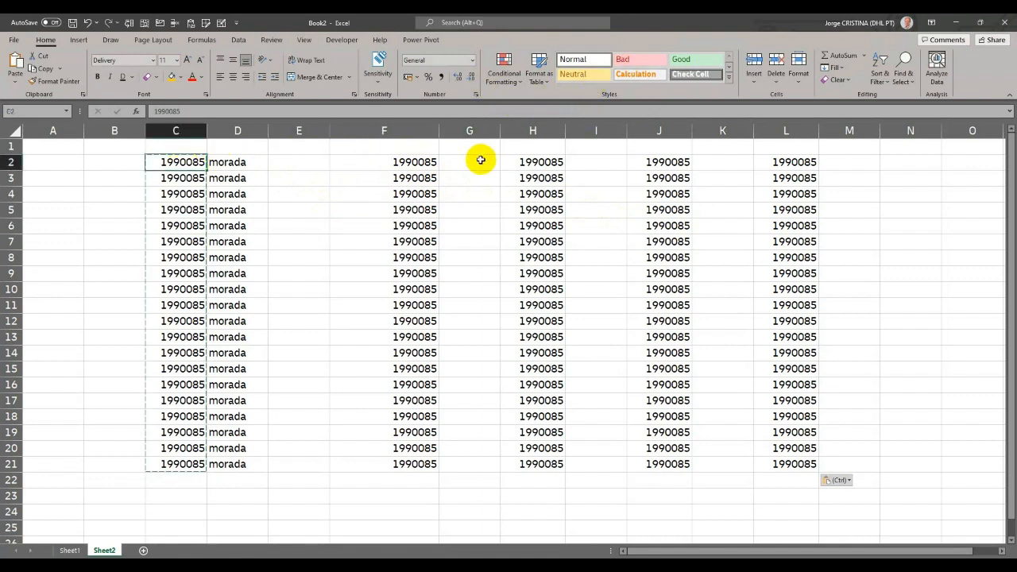
left_click(730, 80)
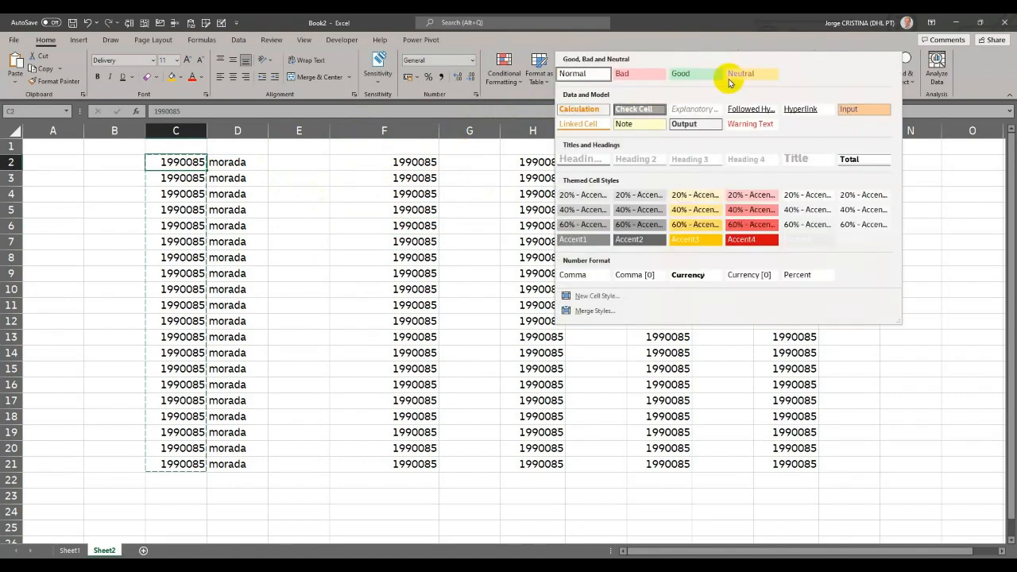
left_click(597, 296)
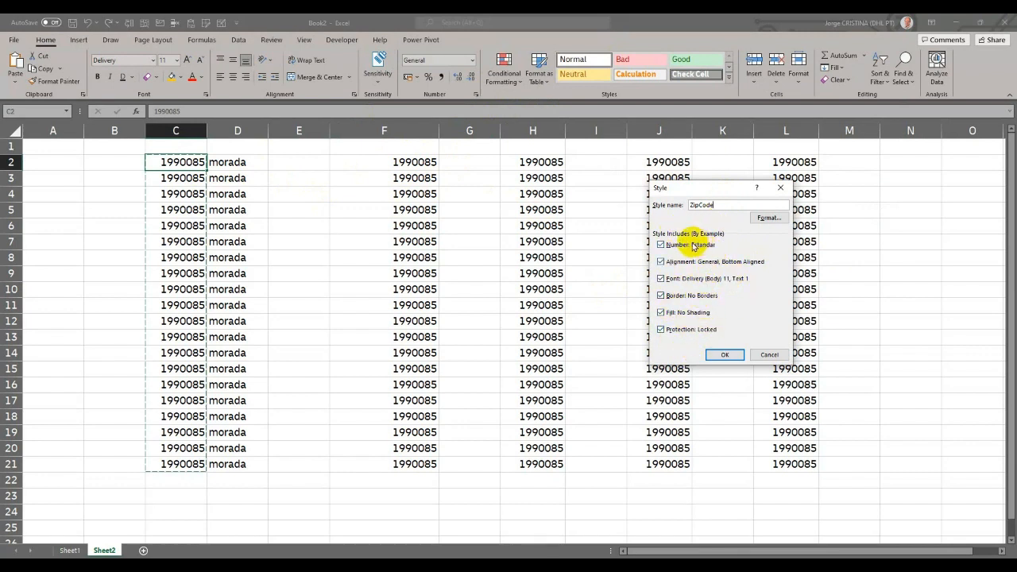
left_click(681, 261)
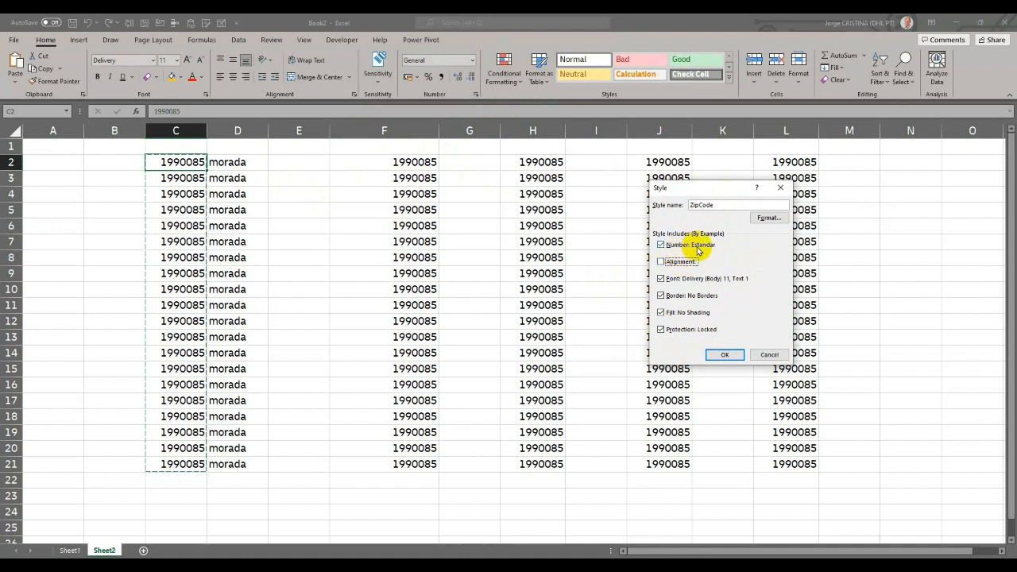
left_click(683, 295)
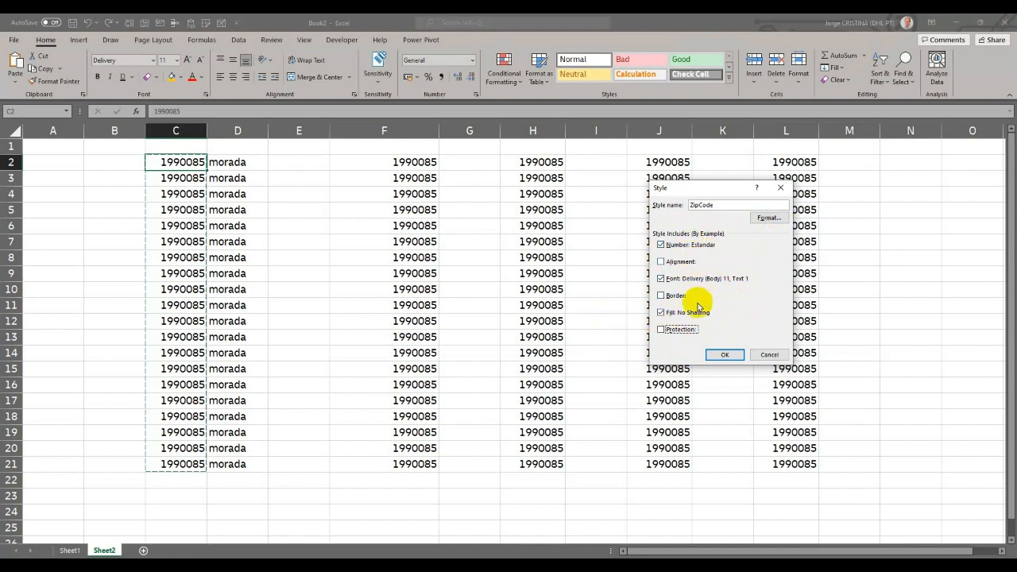
- Set the ZipCode style's number format to the Special type Código Postal + 3
left_click(766, 217)
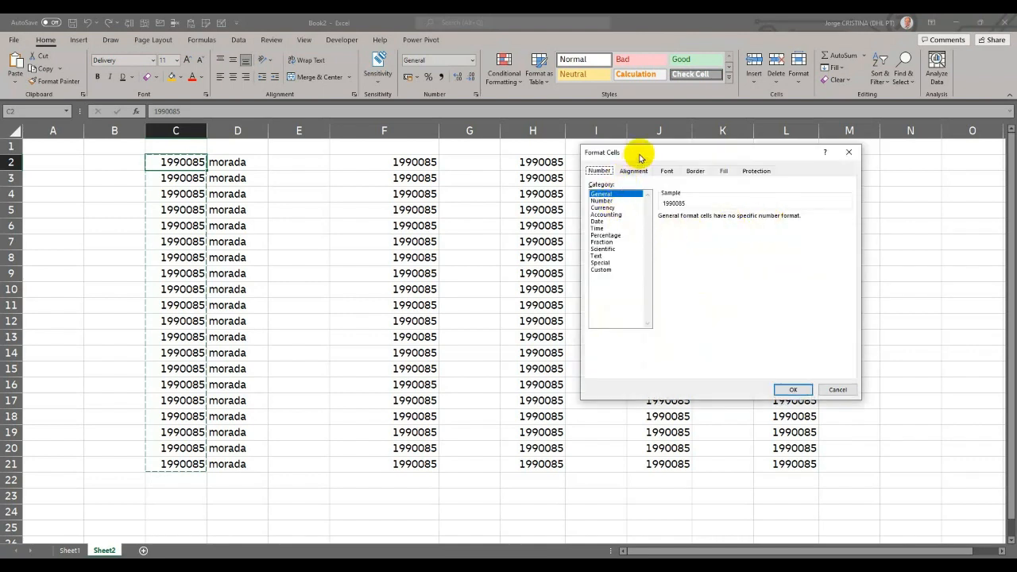
left_click_drag(639, 153, 664, 179)
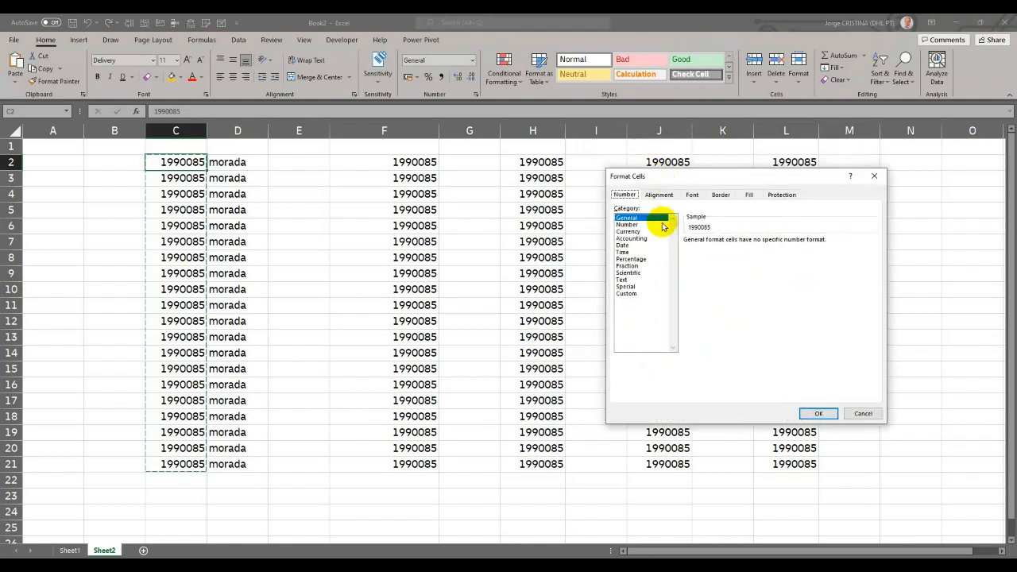
left_click(645, 286)
left_click(709, 255)
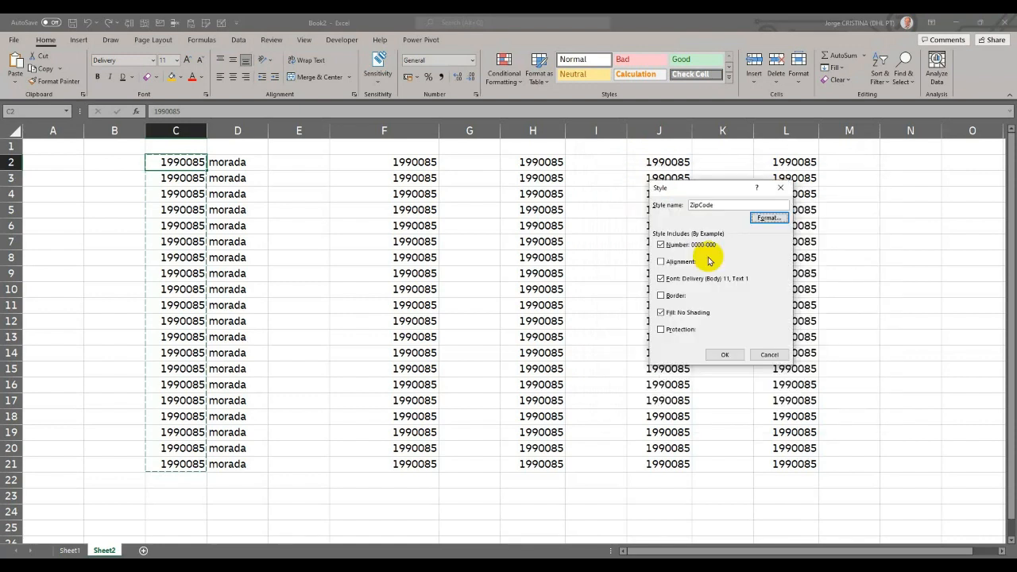
- Set the ZipCode style's font to Comic Sans MS with the Negrito font style
left_click(758, 217)
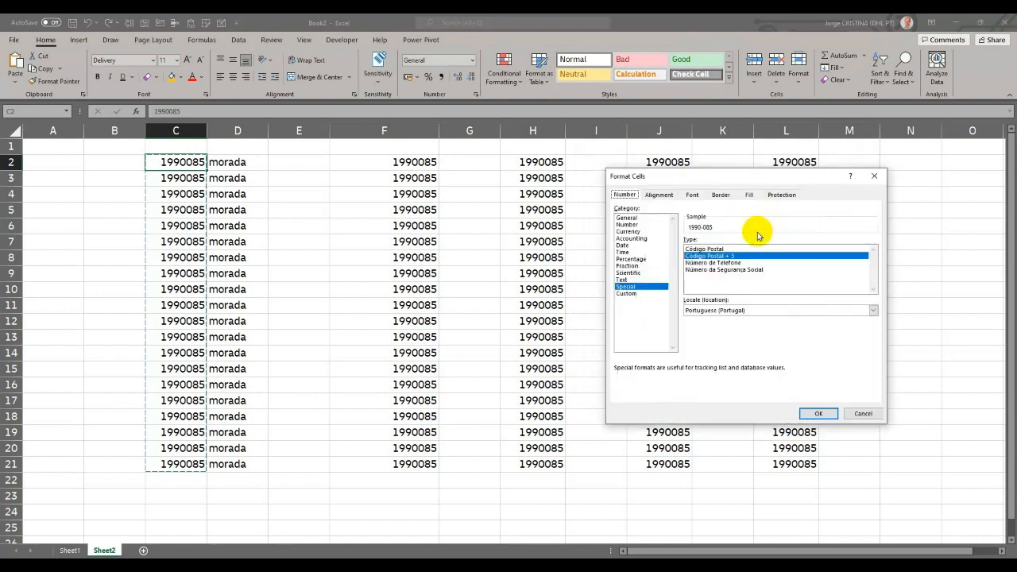
left_click(690, 194)
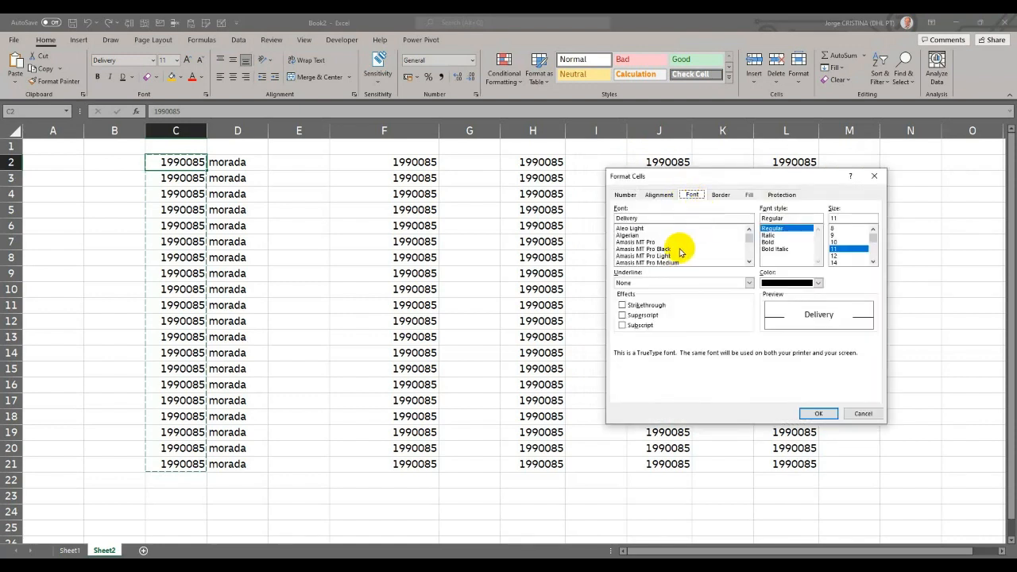
scroll(680, 252, "down", 20)
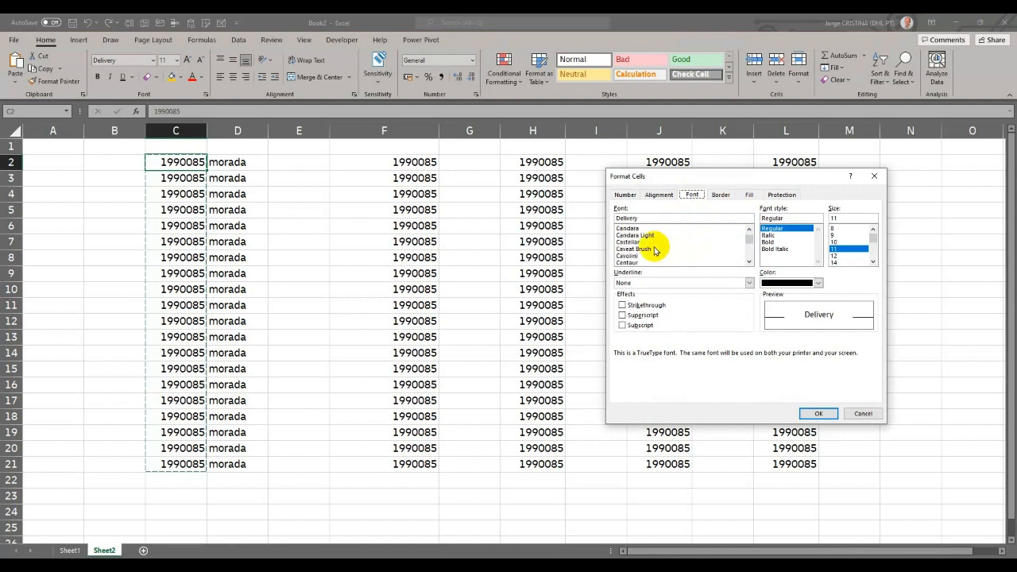
scroll(641, 252, "down", 4)
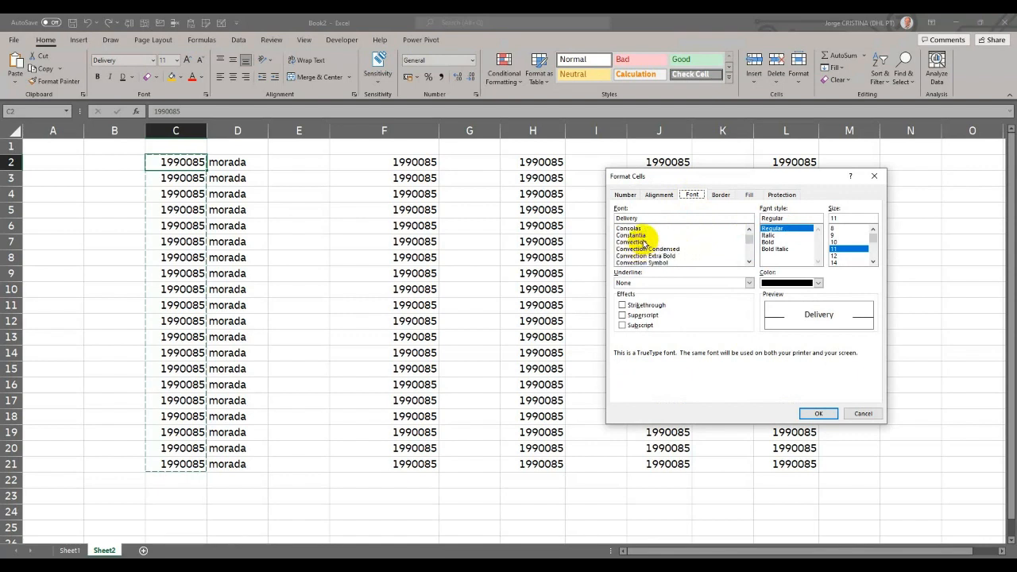
scroll(644, 242, "down", 4)
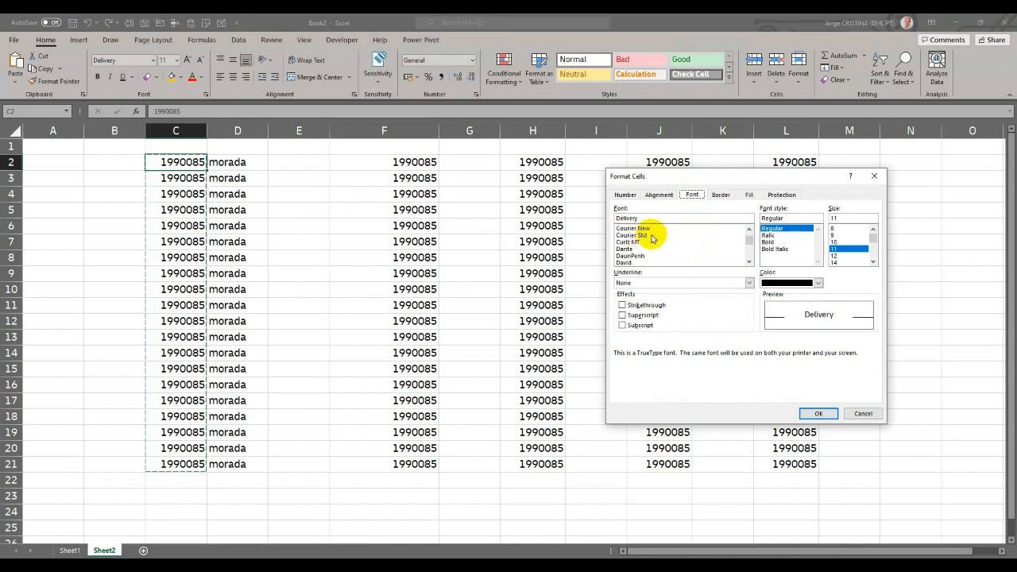
scroll(651, 239, "up", 4)
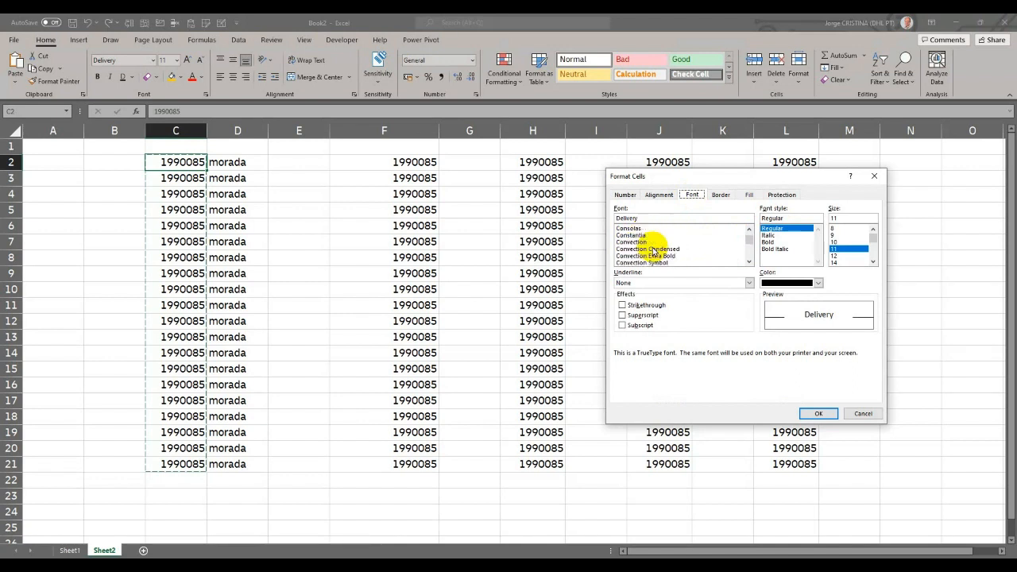
scroll(652, 252, "up", 3)
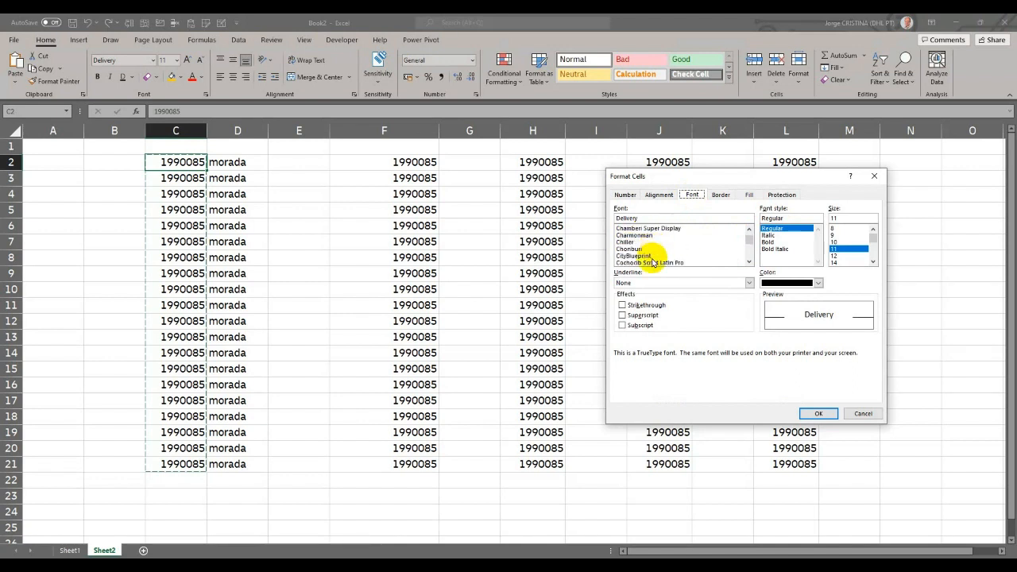
scroll(652, 260, "down", 1)
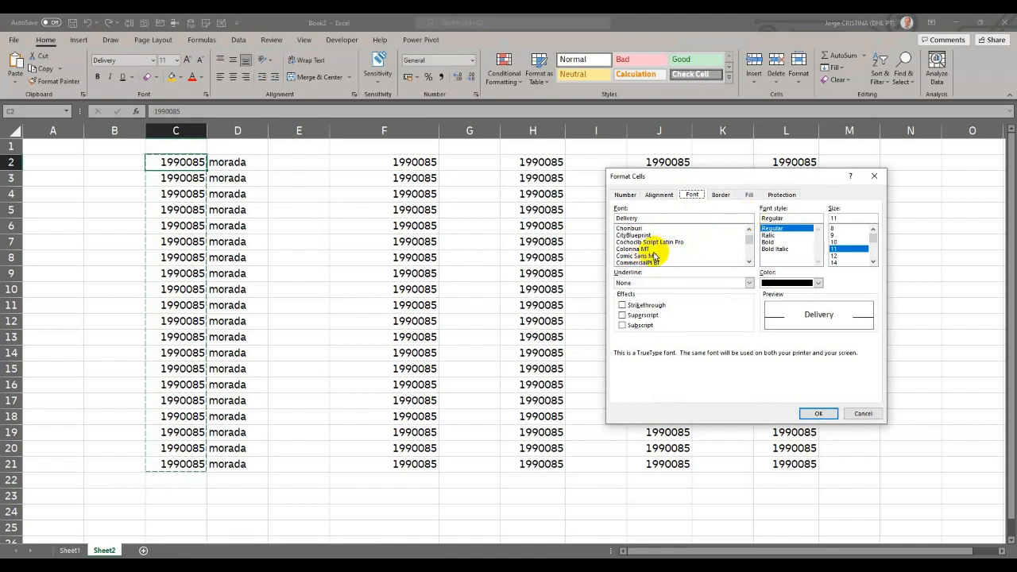
left_click(653, 256)
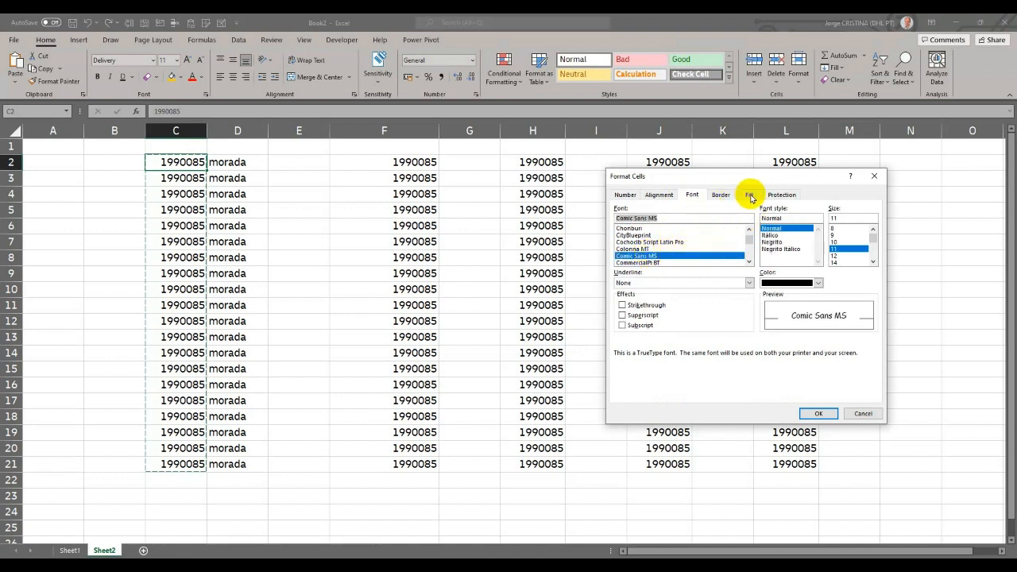
left_click(782, 245)
- Give the ZipCode style a solid orange fill and finish creating the style
left_click(748, 195)
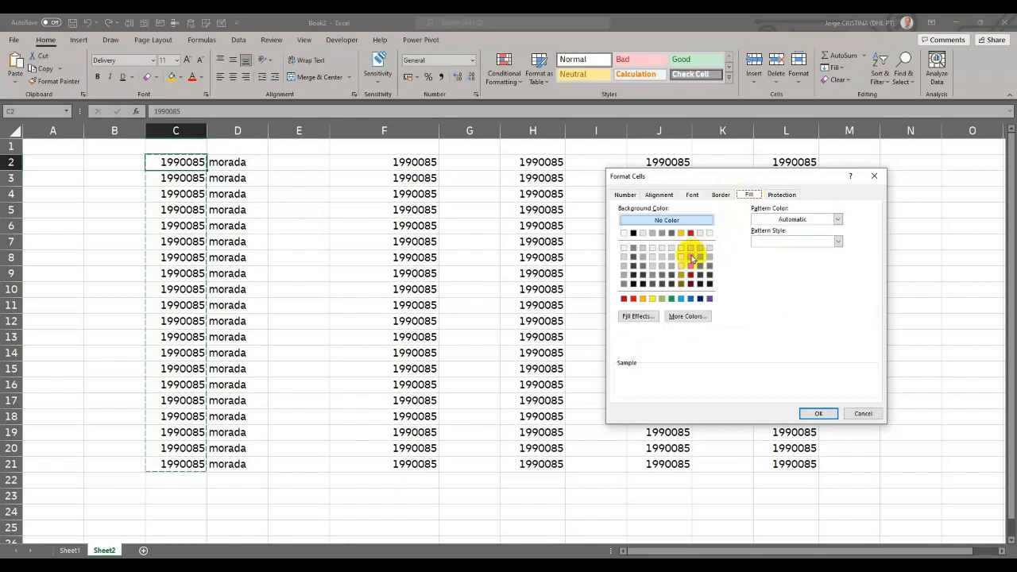
left_click(680, 232)
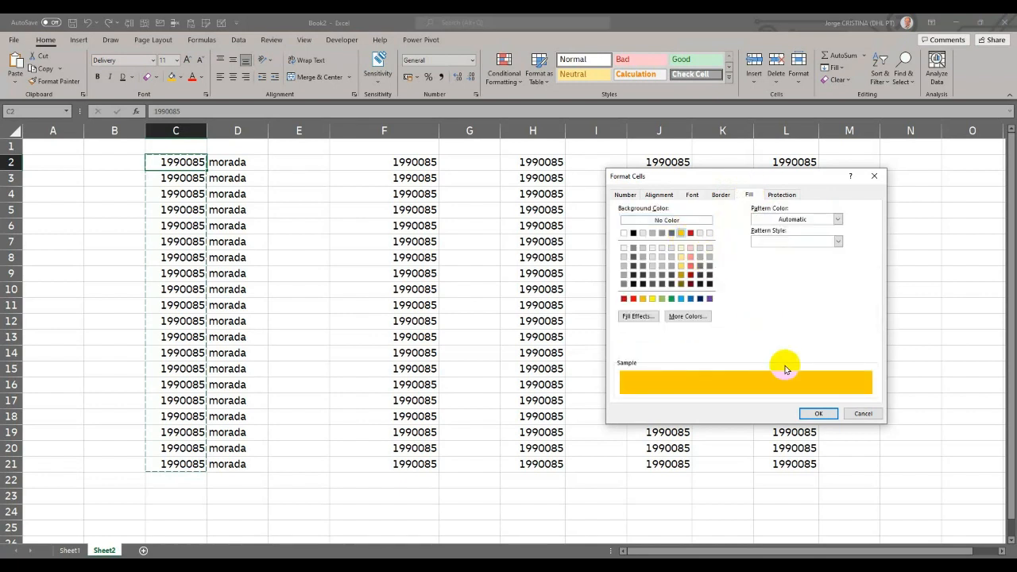
left_click(821, 413)
left_click(730, 355)
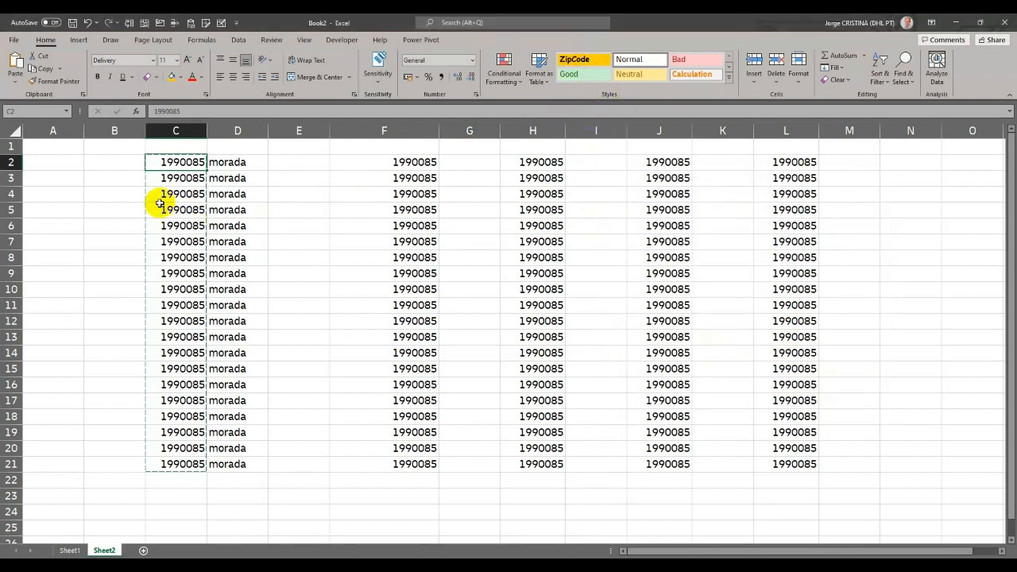
- Apply the ZipCode style to the postal codes in rows 2 to 21 of columns C, F, H, J and L together
left_click_drag(193, 161, 197, 462)
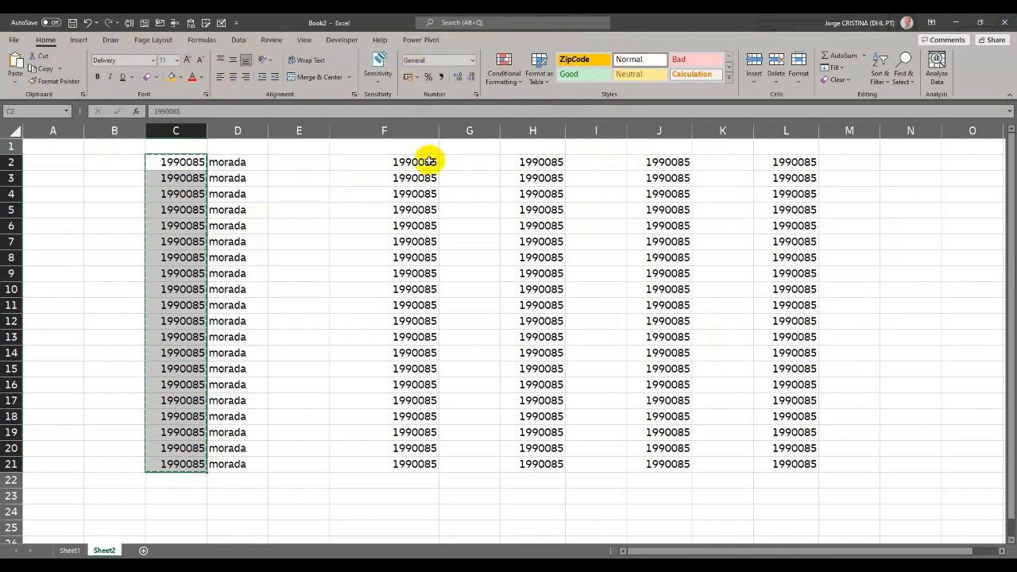
left_click_drag(425, 161, 431, 464)
mouse_move(528, 162)
left_mouse_down()
mouse_move(577, 479)
mouse_move(553, 450)
mouse_move(552, 464)
left_mouse_up()
left_click_drag(681, 162, 681, 461)
left_click_drag(777, 165, 790, 474)
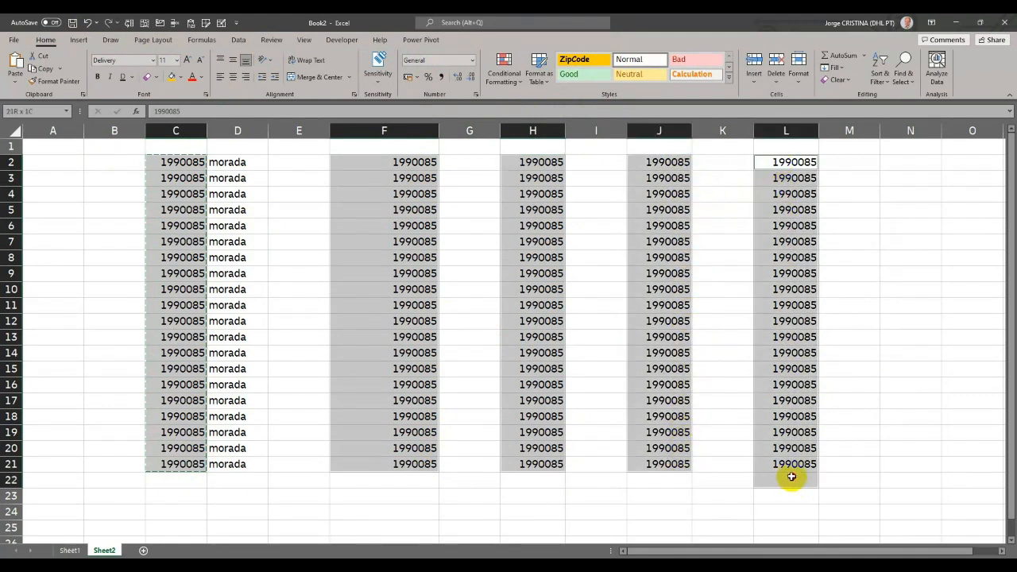
left_click(579, 62)
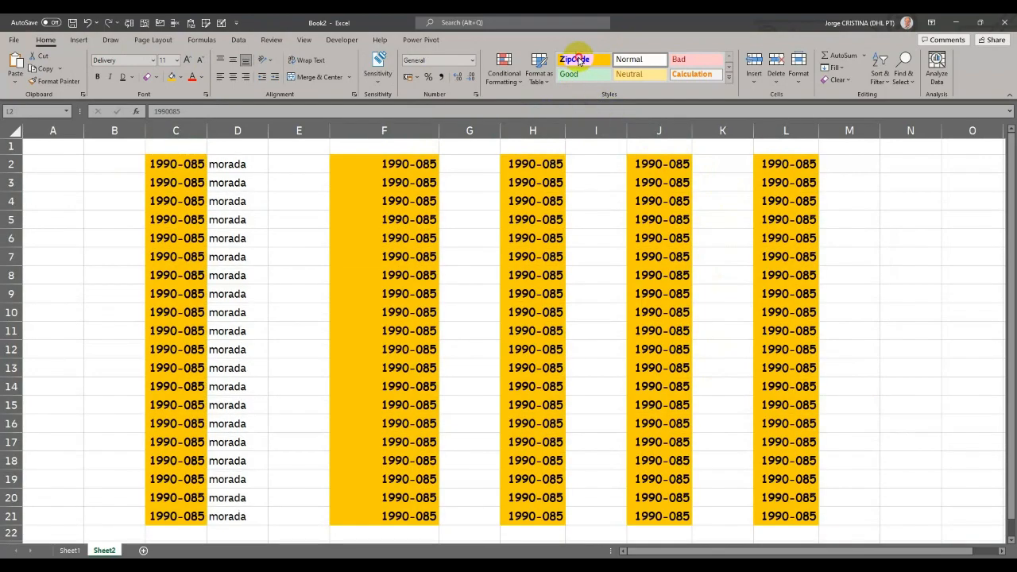
left_click(382, 201)
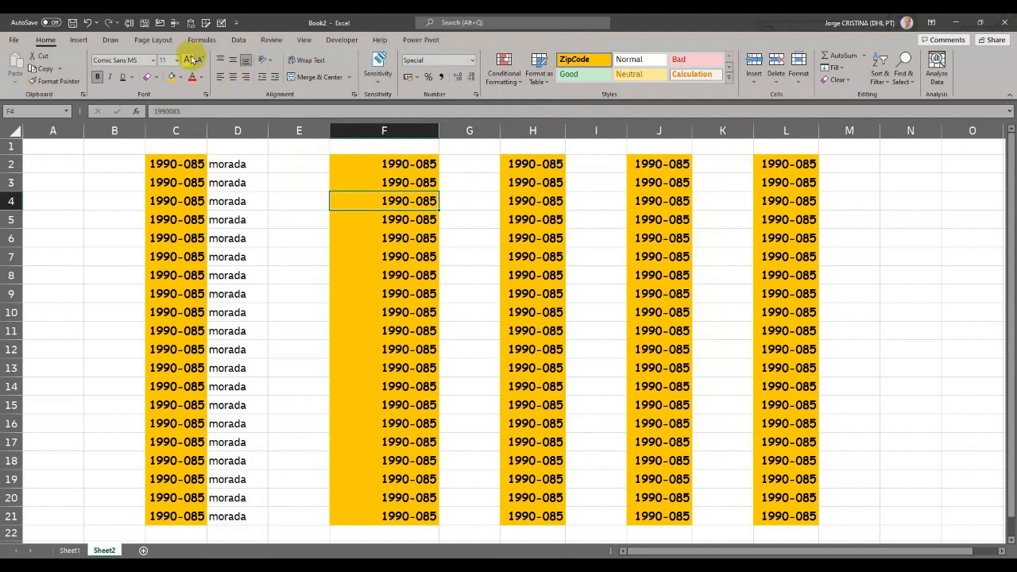
- Modify the ZipCode style so its fill is light grey
right_click(592, 62)
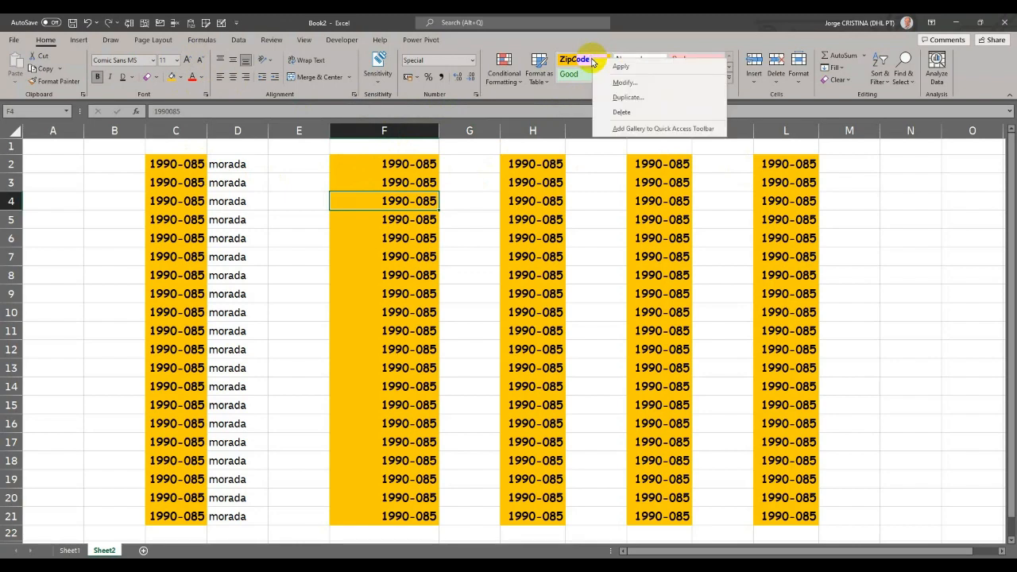
left_click(610, 78)
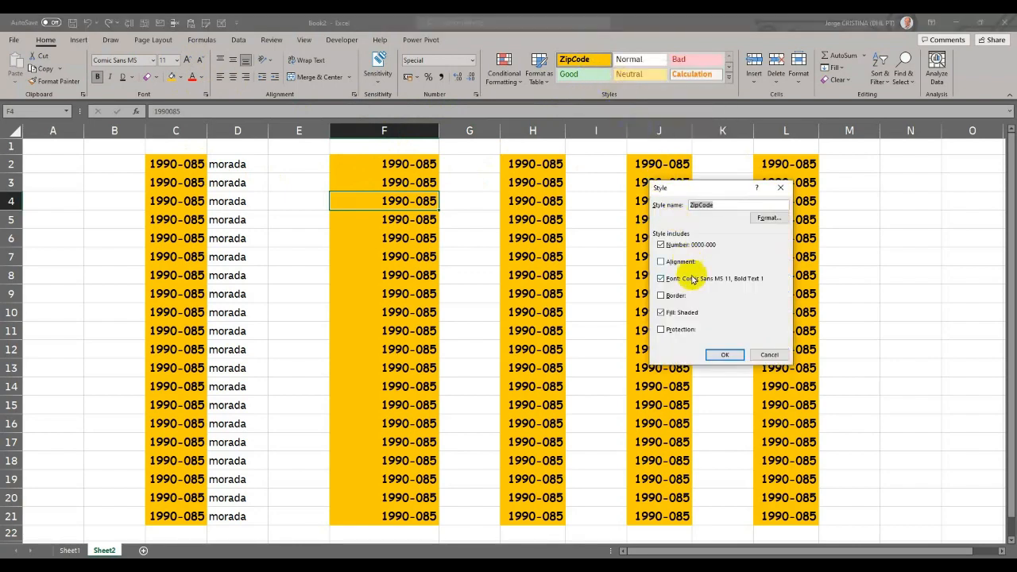
left_click(768, 218)
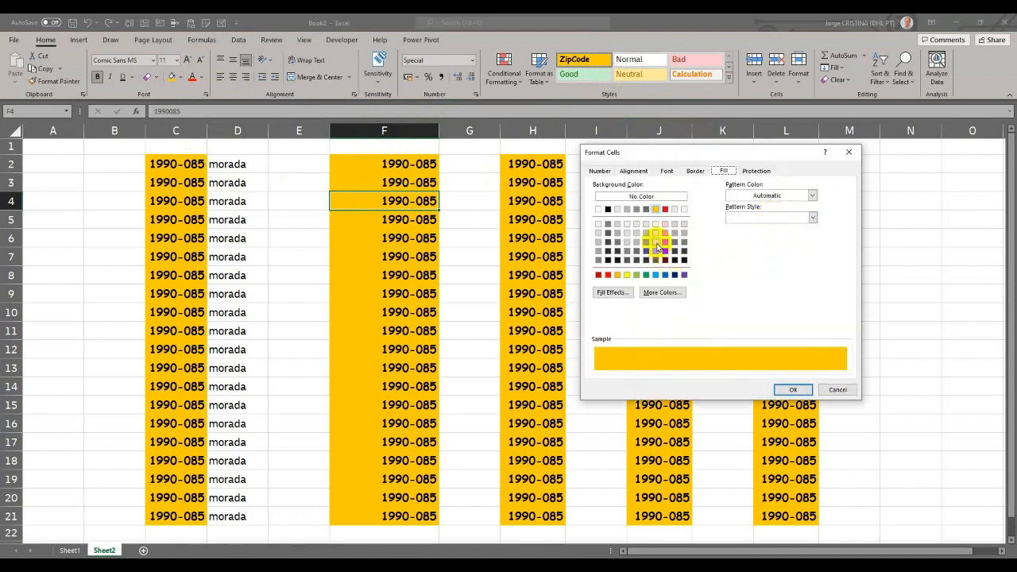
left_click(618, 210)
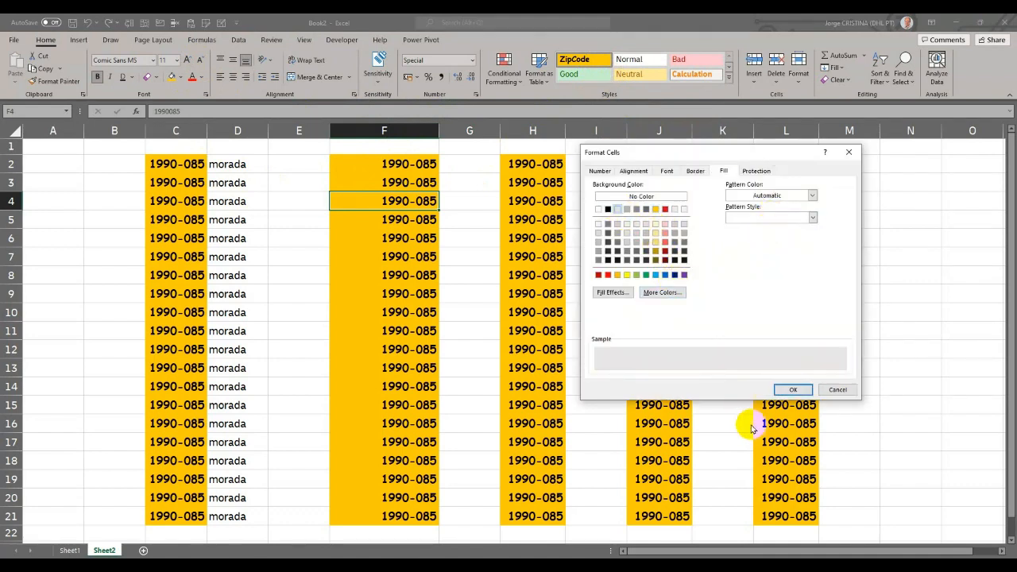
left_click(781, 389)
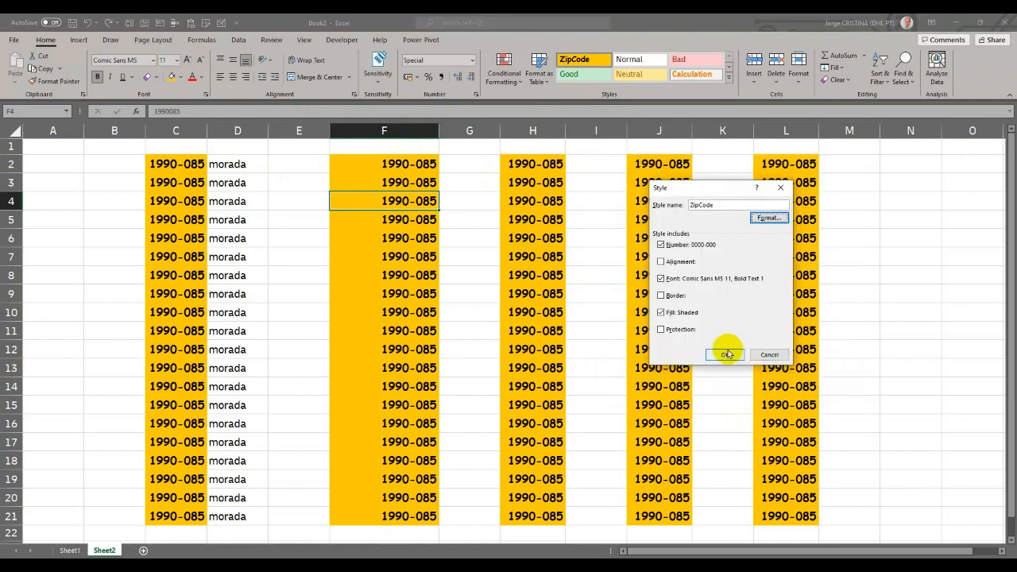
left_click(728, 354)
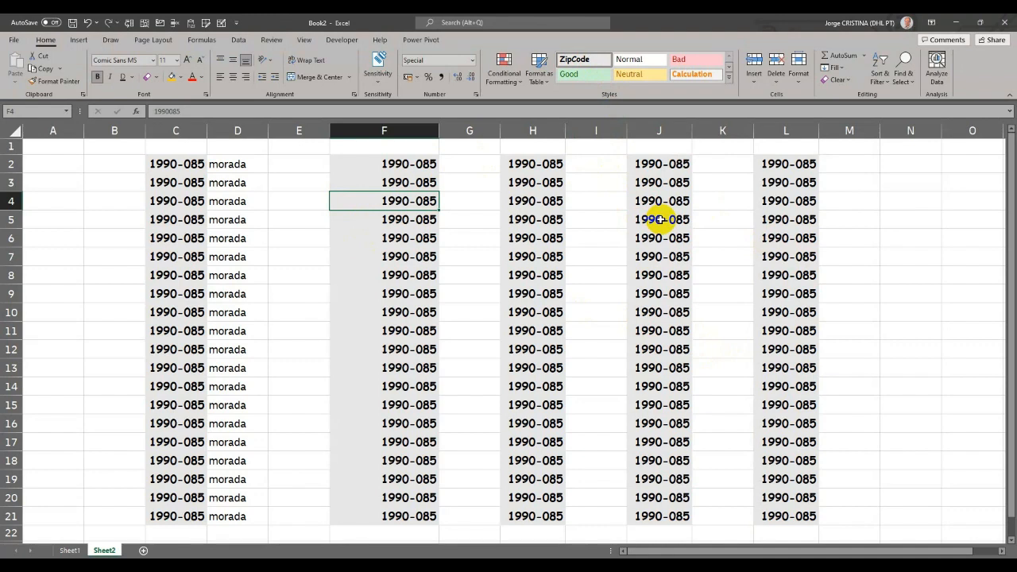
right_click(607, 63)
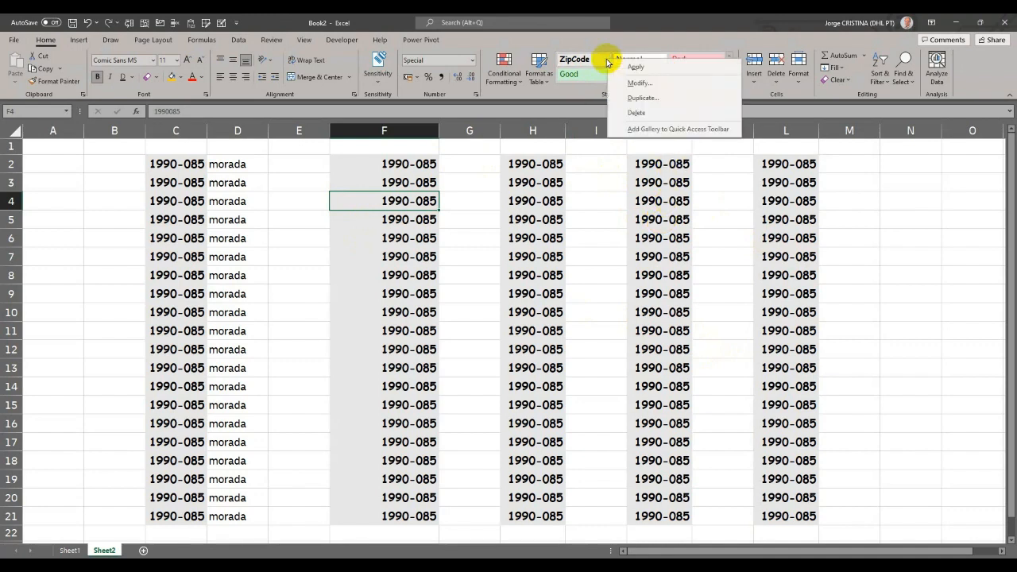
left_click(640, 86)
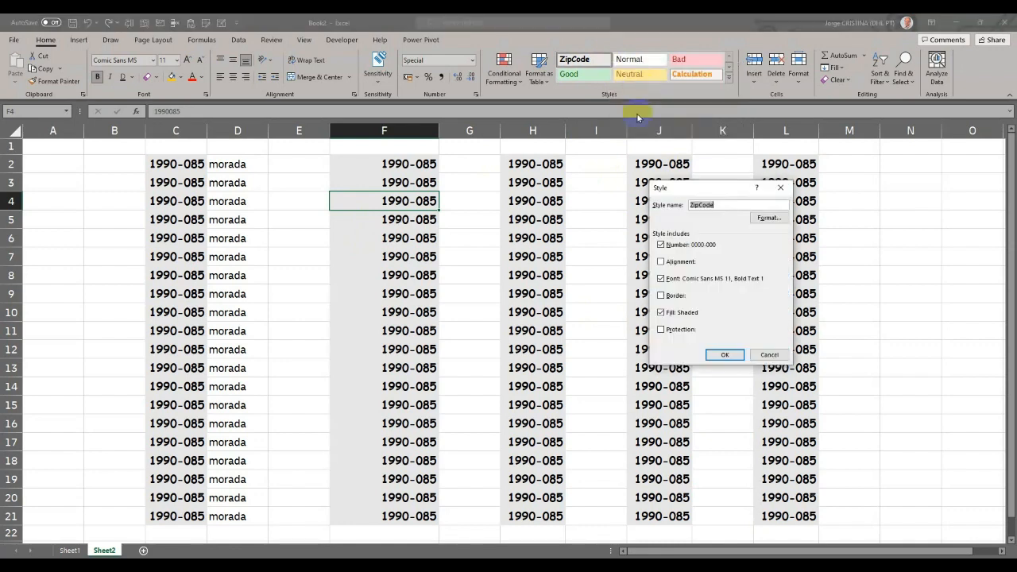
left_click(769, 354)
- Set the font of C2:C21 directly to Dreaming Outloud Script Pro and widen column C slightly
left_click_drag(176, 164, 182, 514)
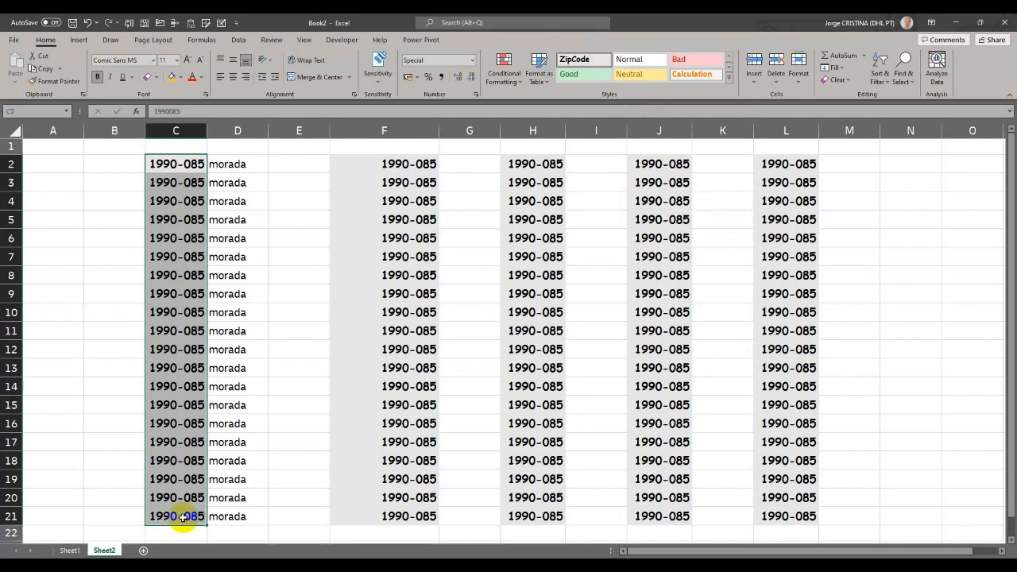
left_click(153, 61)
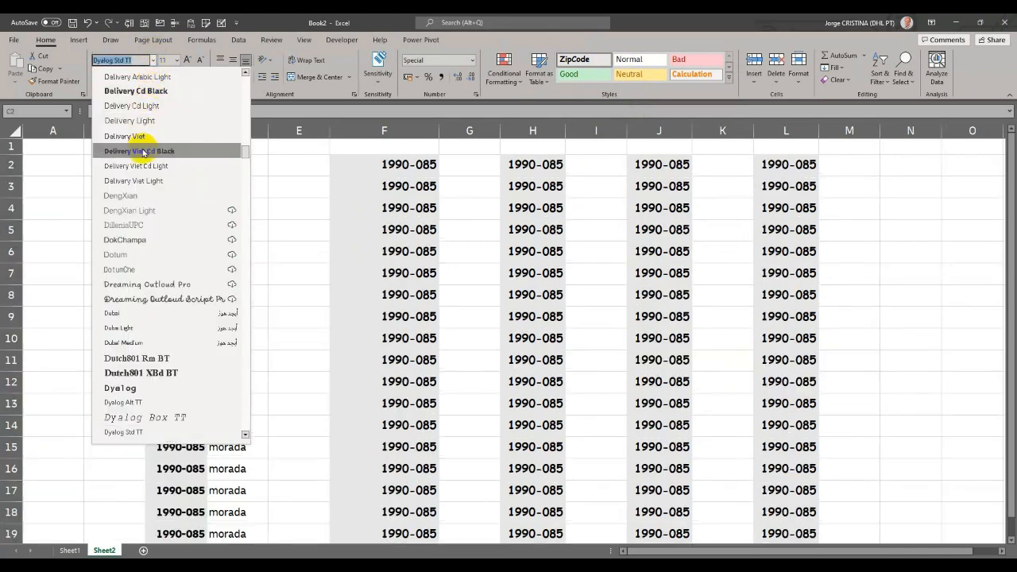
left_click(143, 298)
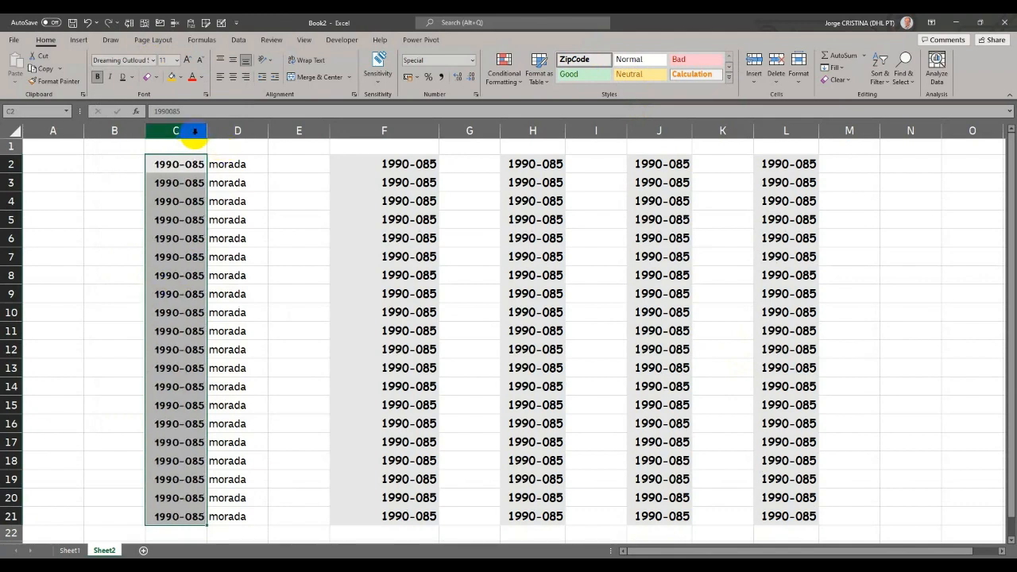
left_click_drag(205, 136, 225, 135)
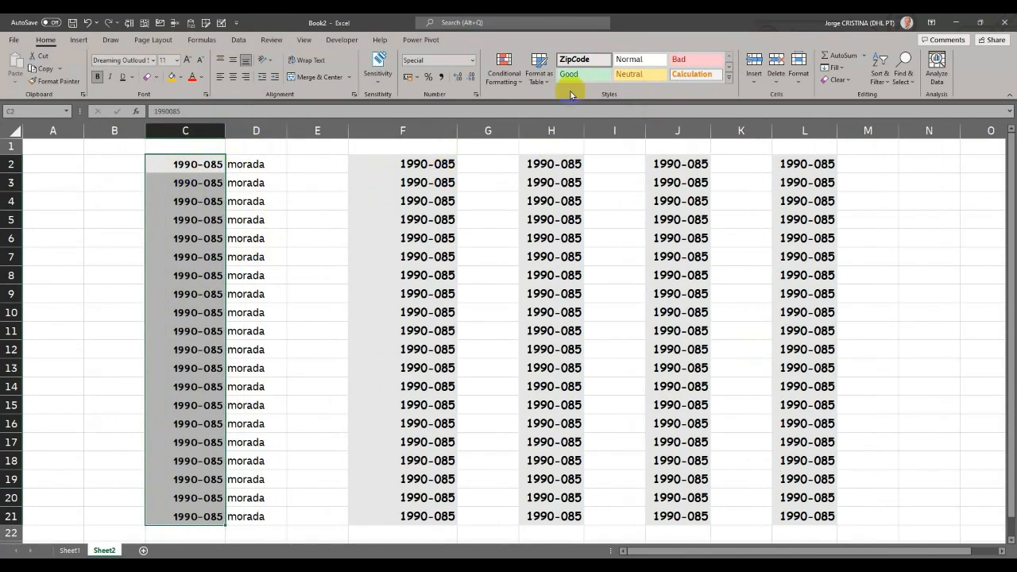
- Modify the ZipCode style's font to Chiller with the Normal font style
left_click(487, 164)
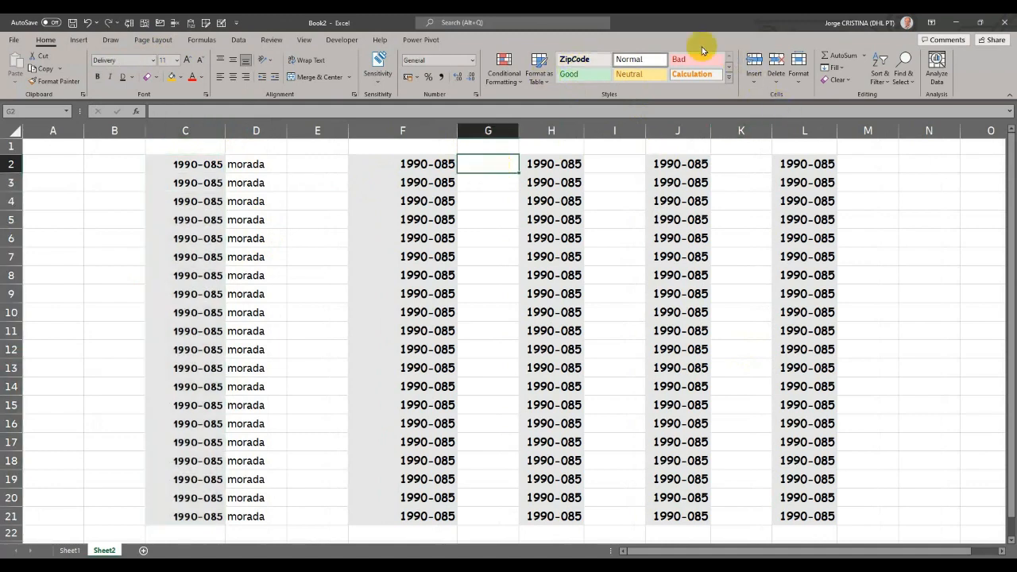
right_click(573, 60)
left_click(607, 79)
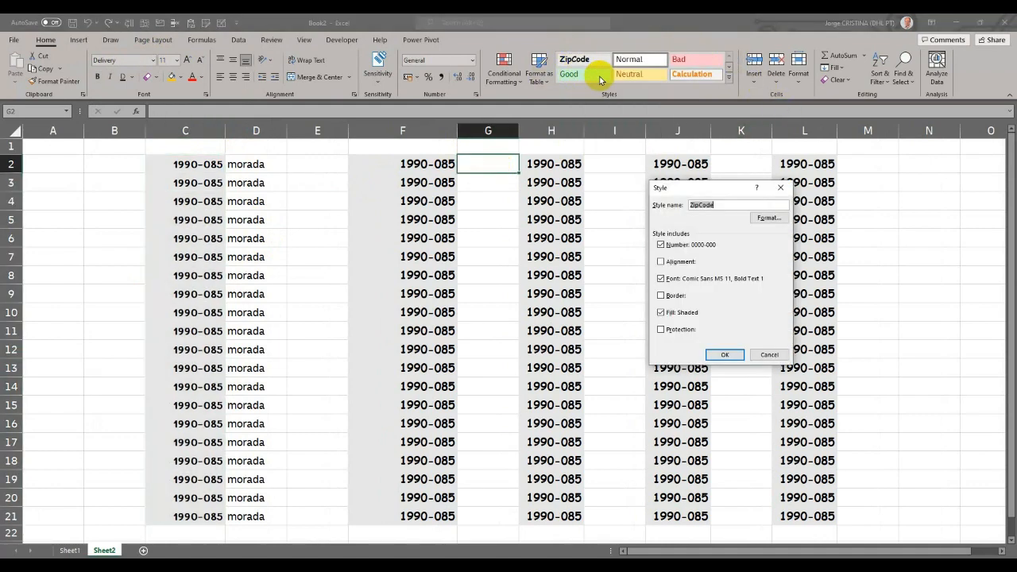
left_click(767, 217)
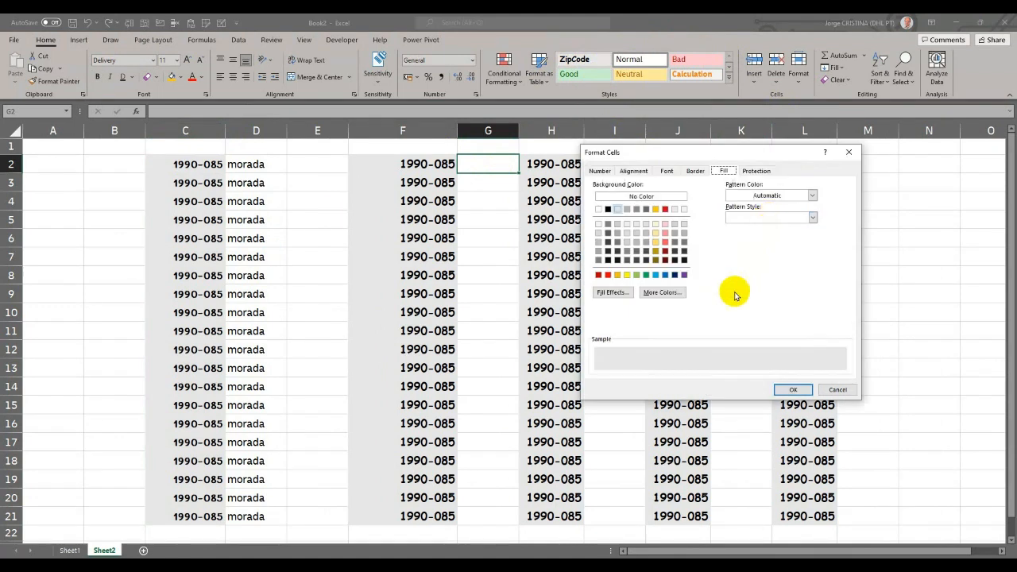
left_click(666, 171)
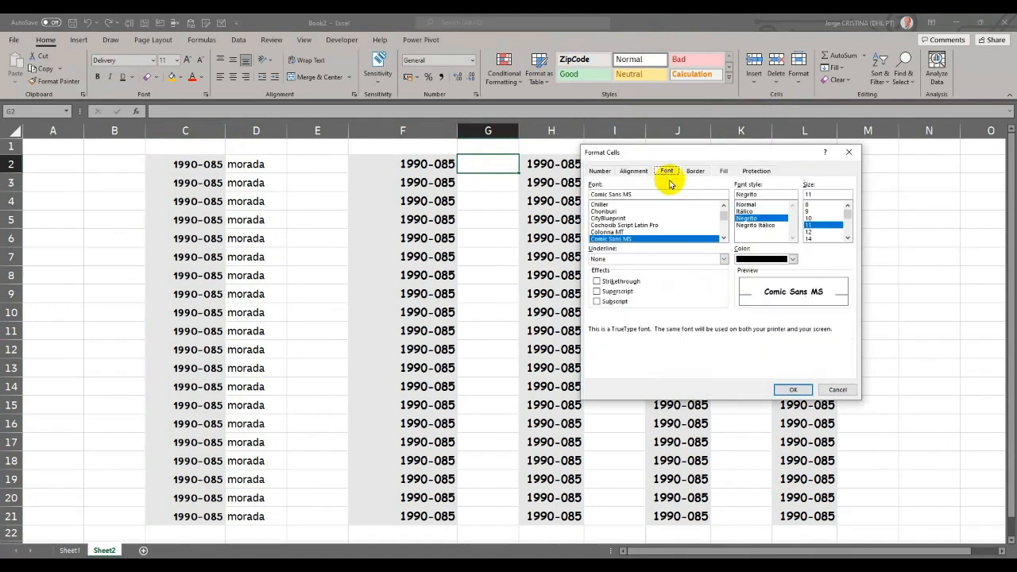
left_click(646, 205)
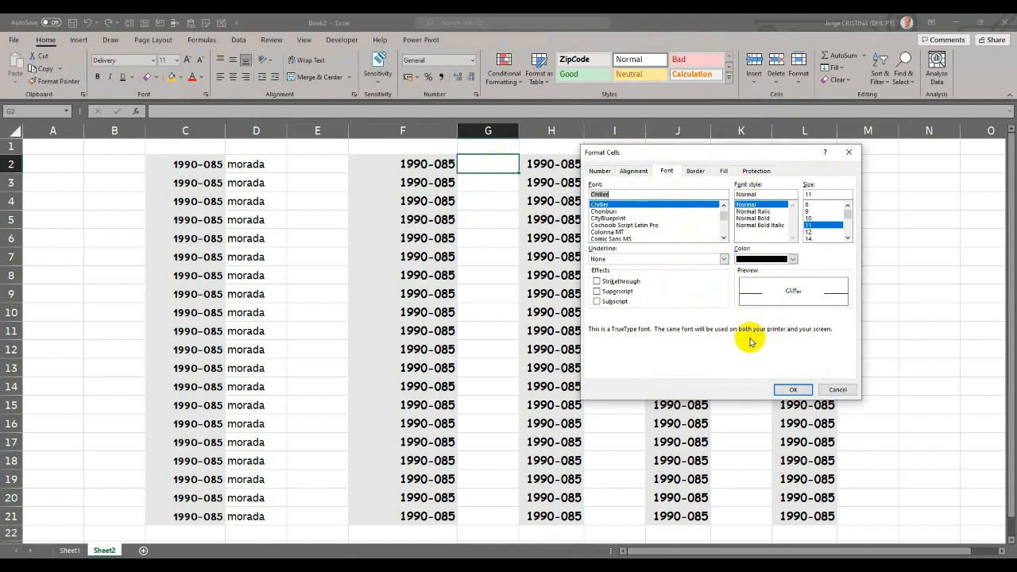
left_click(786, 385)
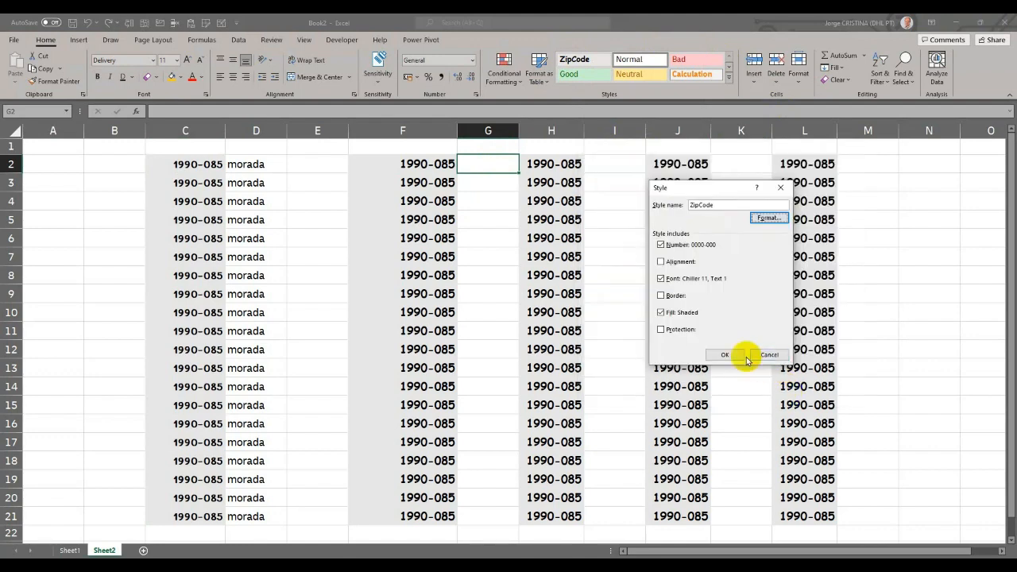
left_click(728, 353)
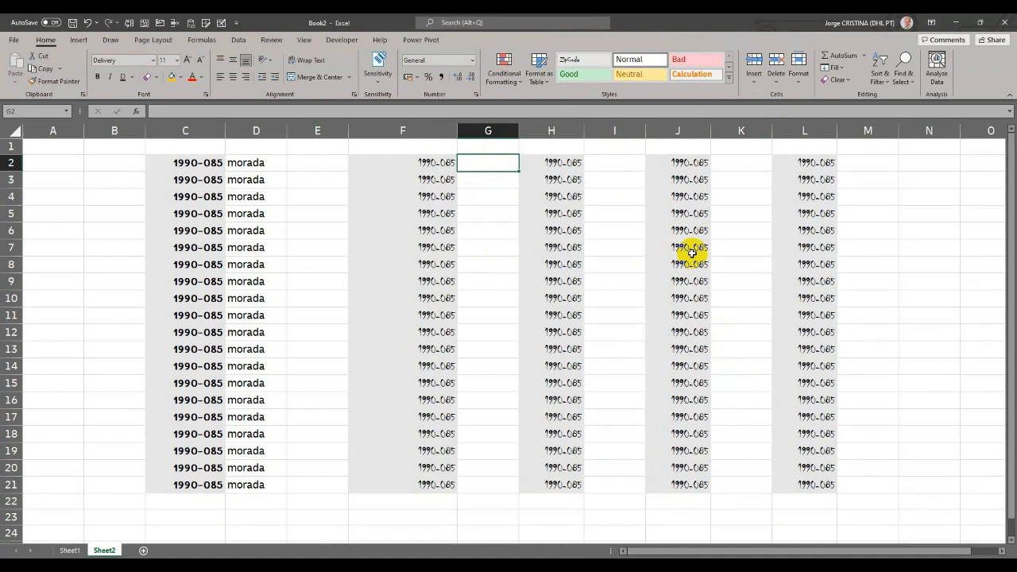
left_click(193, 177)
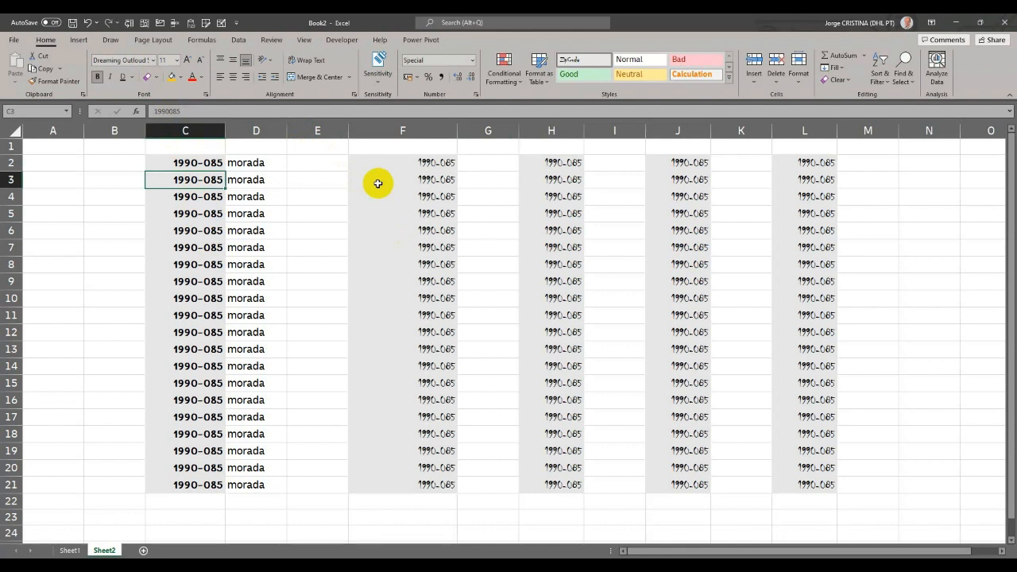
right_click(579, 62)
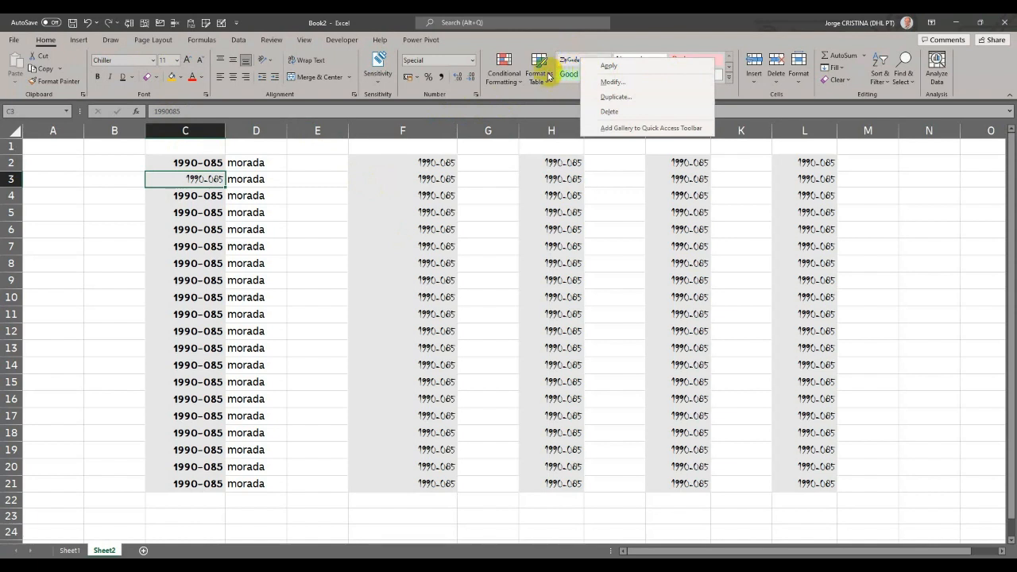
left_click(306, 175)
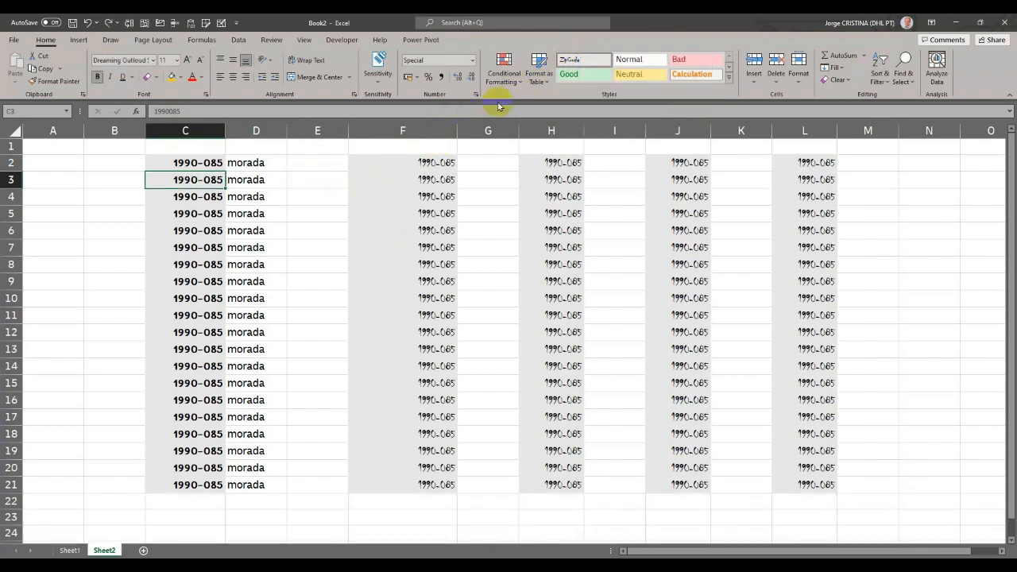
- Modify the ZipCode style so its fill is red
right_click(594, 59)
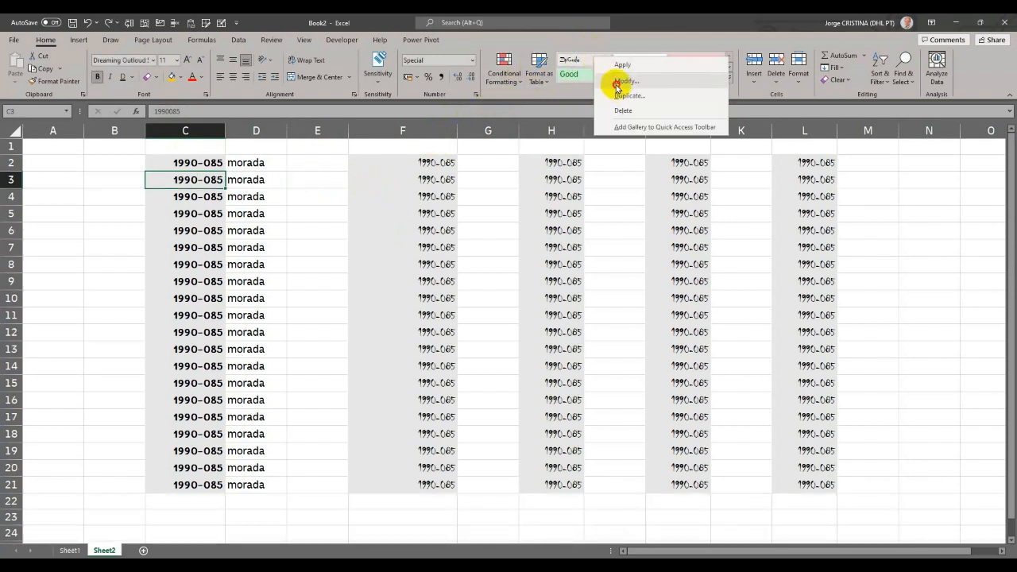
left_click(622, 81)
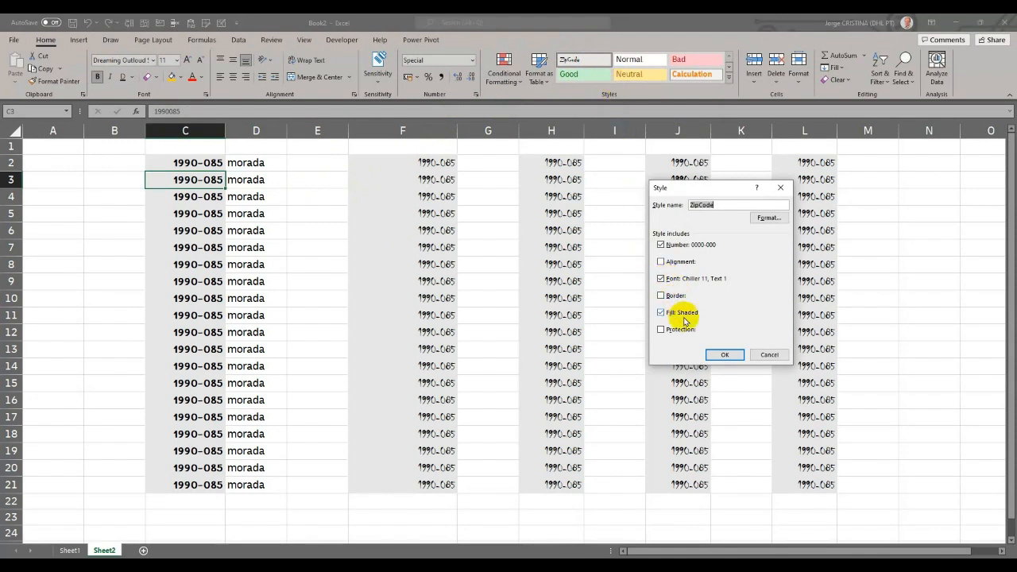
left_click(767, 217)
left_click(723, 171)
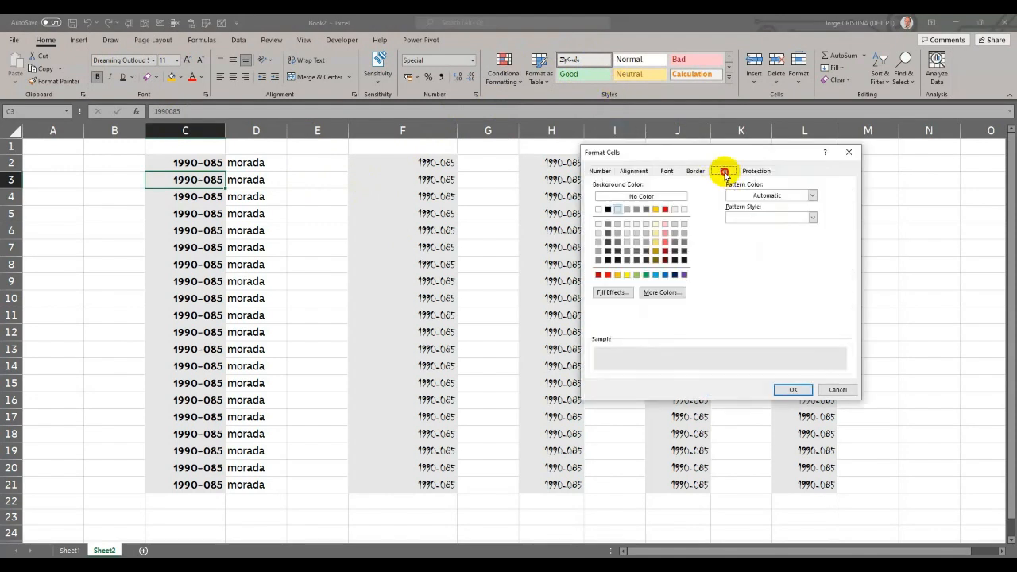
left_click(665, 209)
left_click(798, 388)
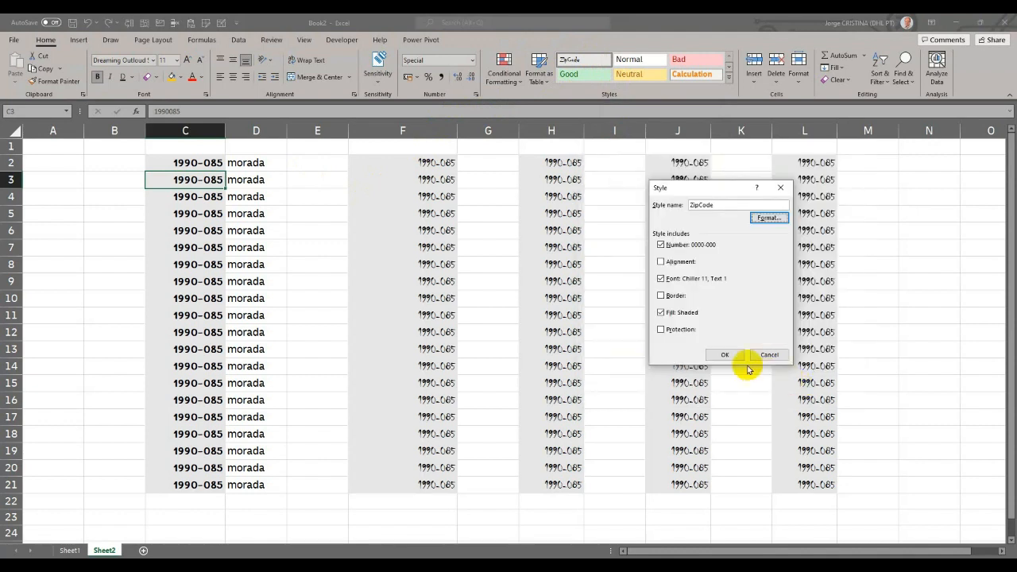
left_click(721, 354)
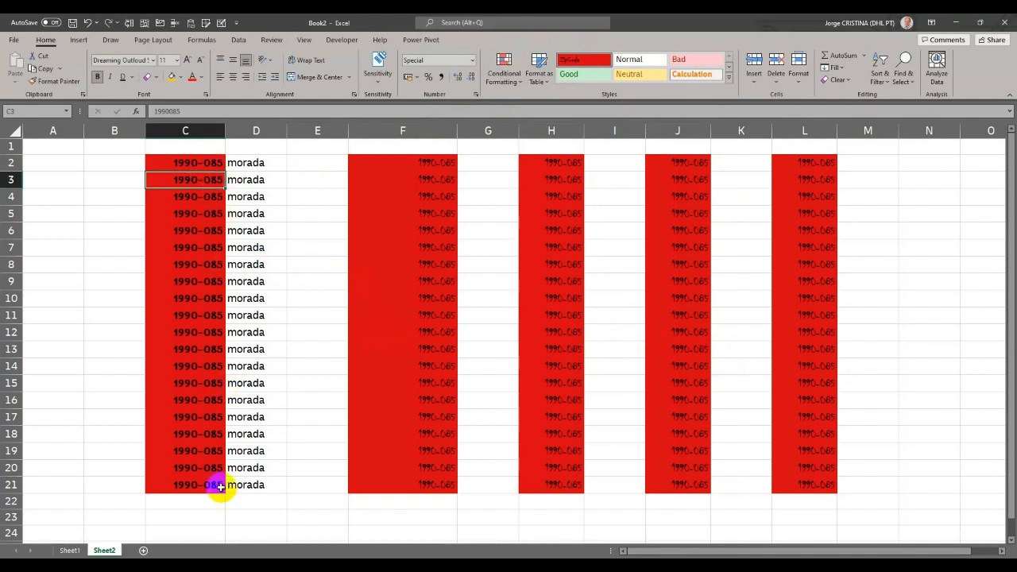
- Fill cell C2 directly with the standard green colour
left_click(183, 78)
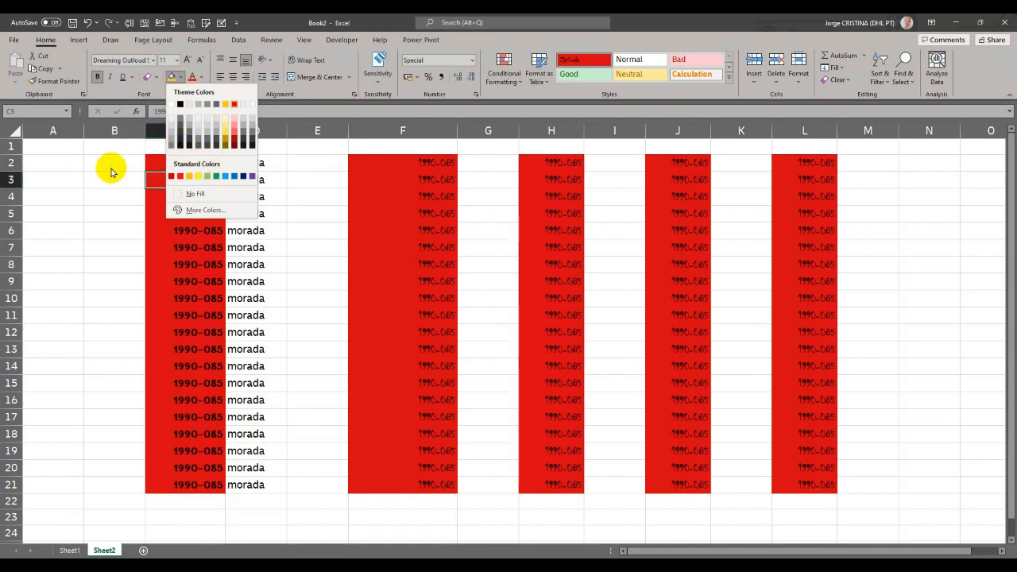
left_click(153, 160)
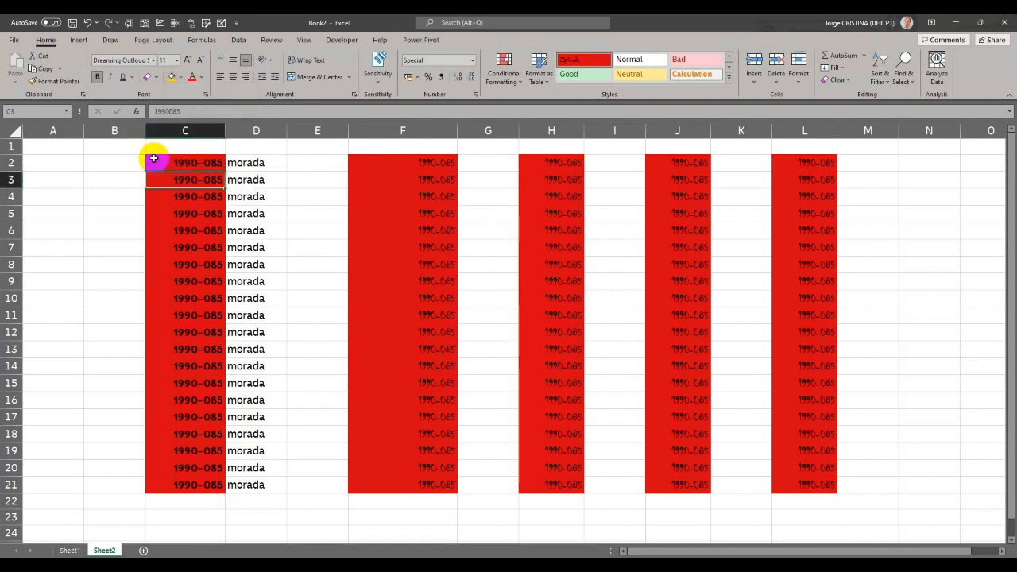
left_click(179, 78)
left_click(213, 175)
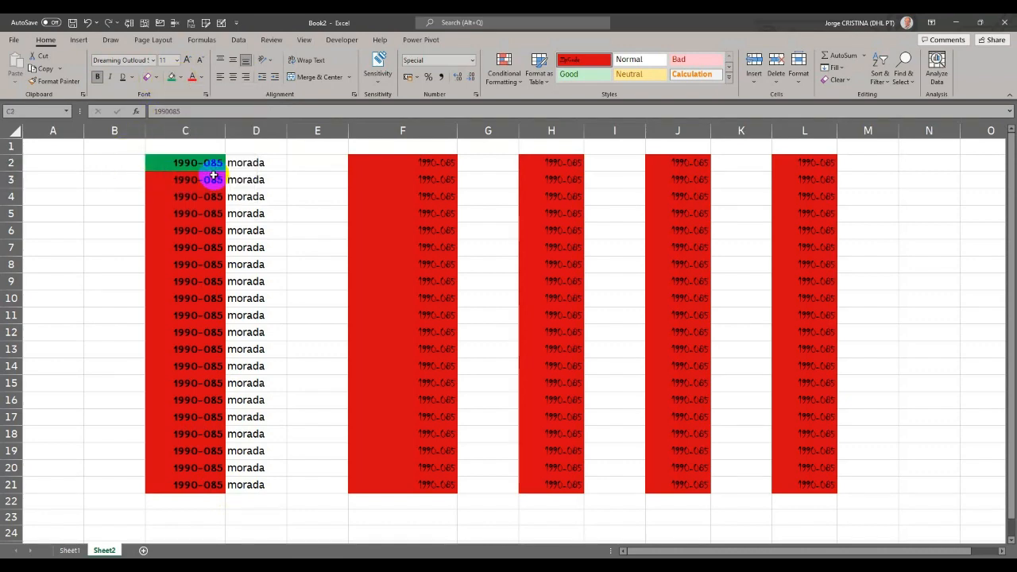
- Modify the ZipCode style so its fill is the standard light blue
right_click(606, 60)
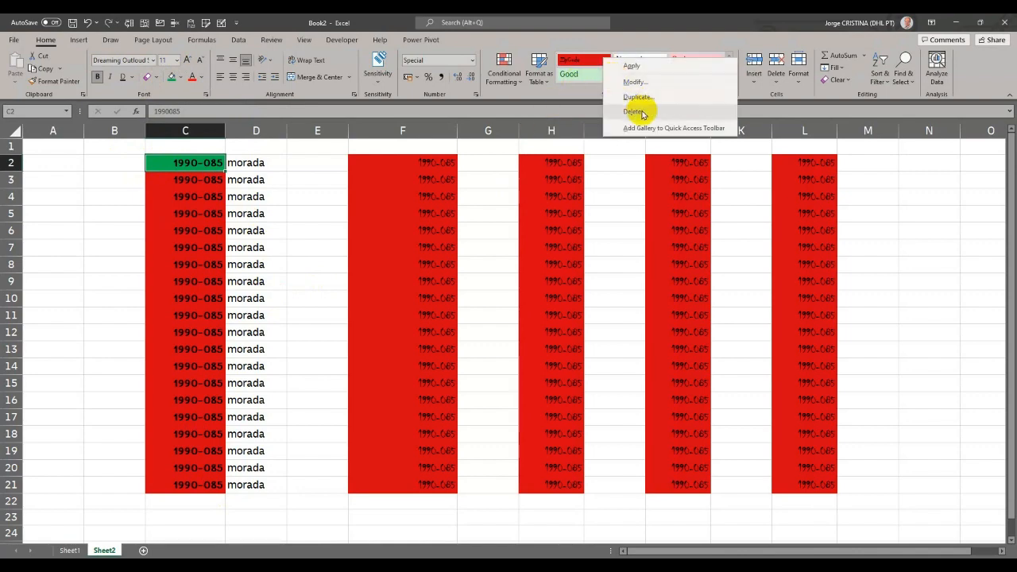
left_click(635, 82)
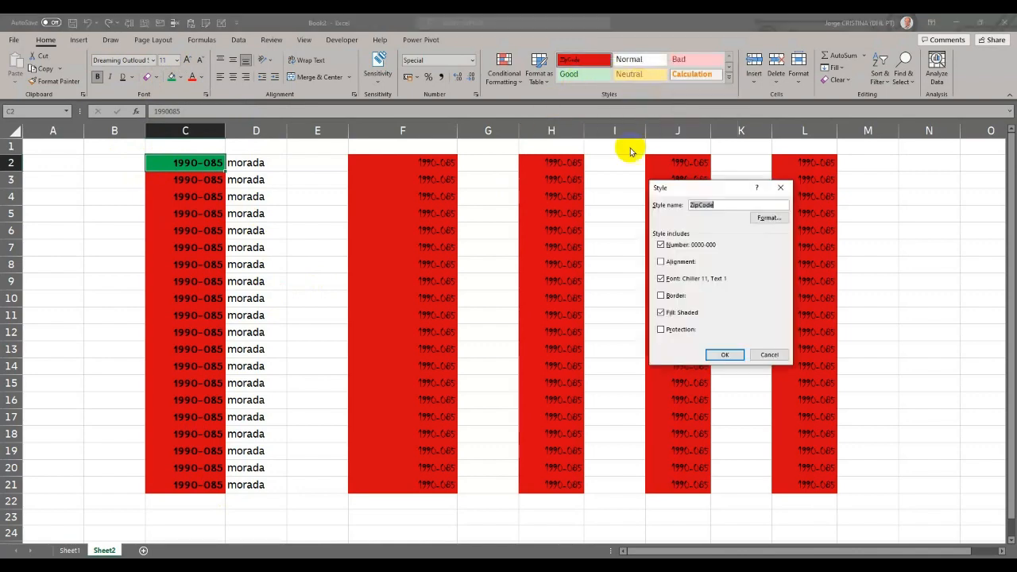
left_click(782, 218)
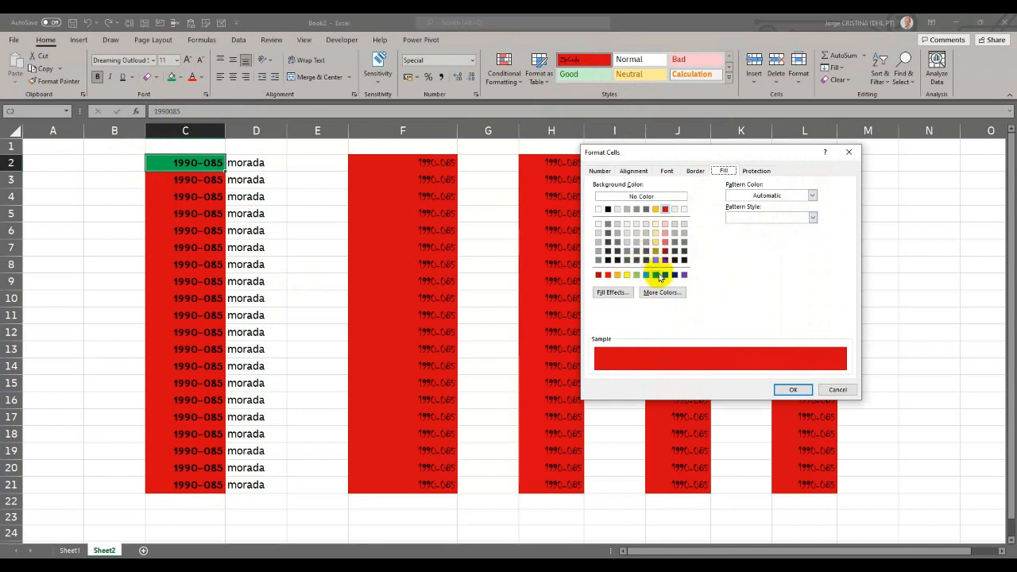
left_click(656, 274)
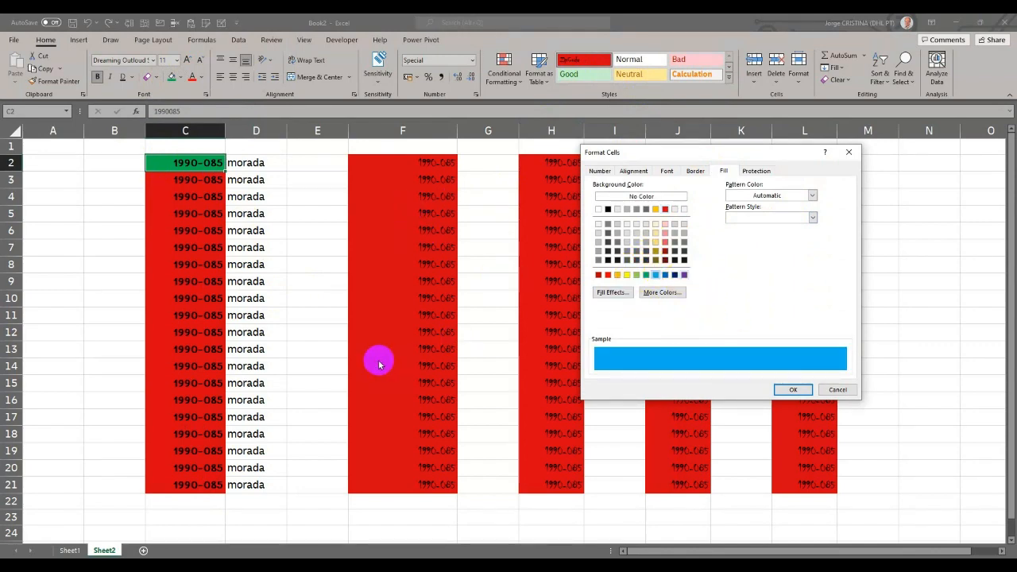
left_click(794, 389)
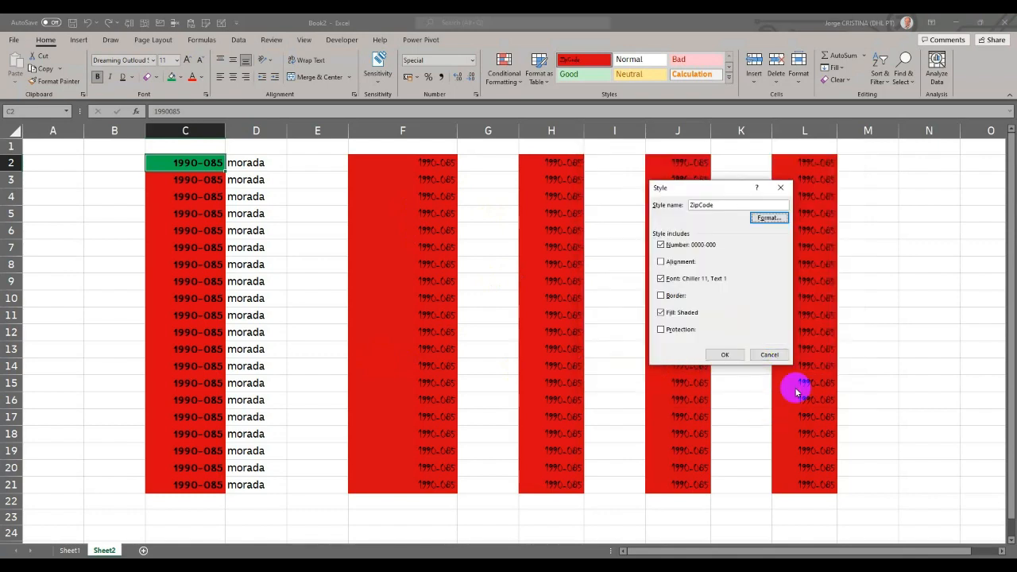
left_click(725, 352)
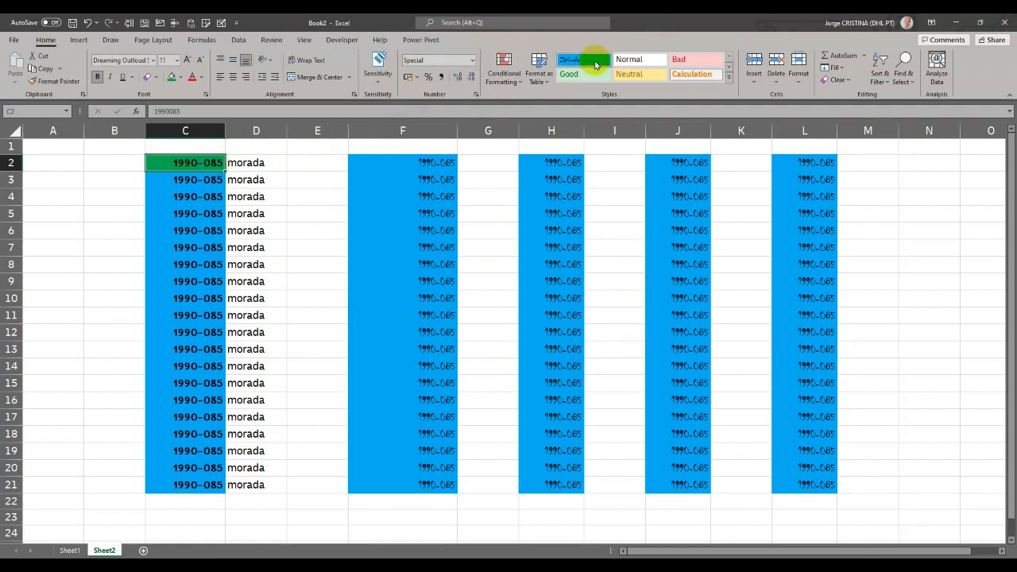
- Modify the ZipCode style's number format to the Special type Número de Telefone
right_click(596, 60)
left_click(621, 82)
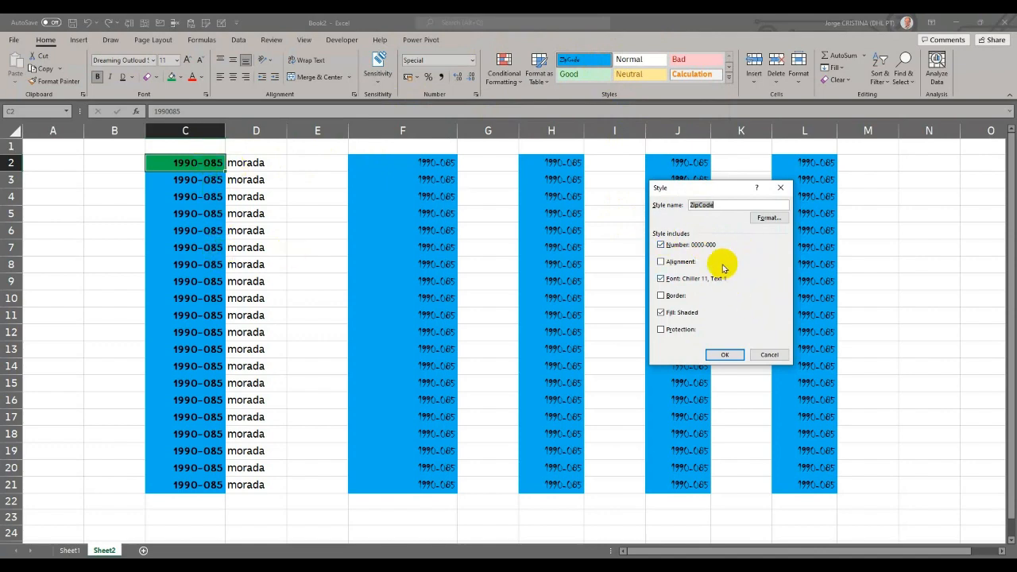
left_click(767, 217)
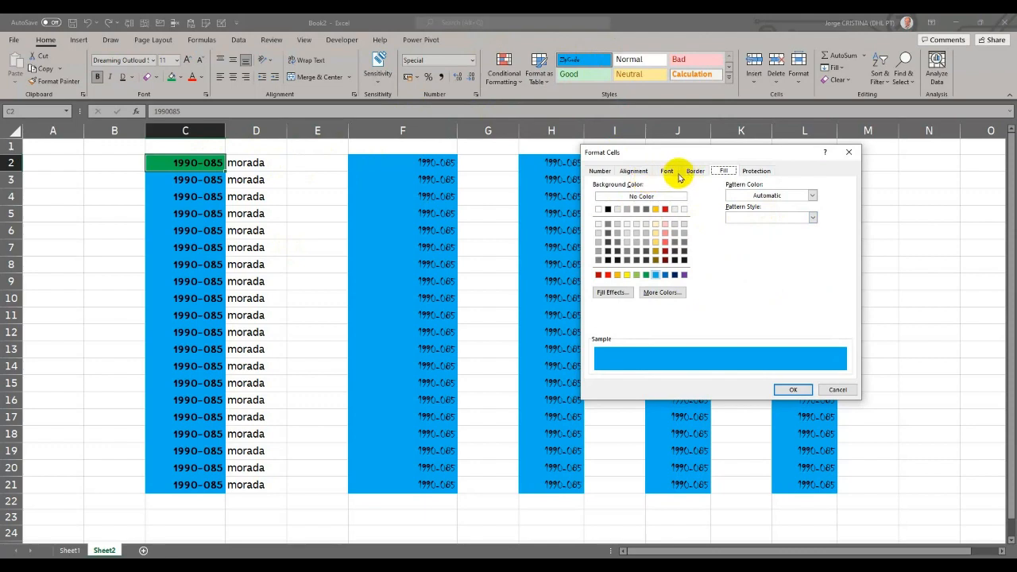
left_click(600, 171)
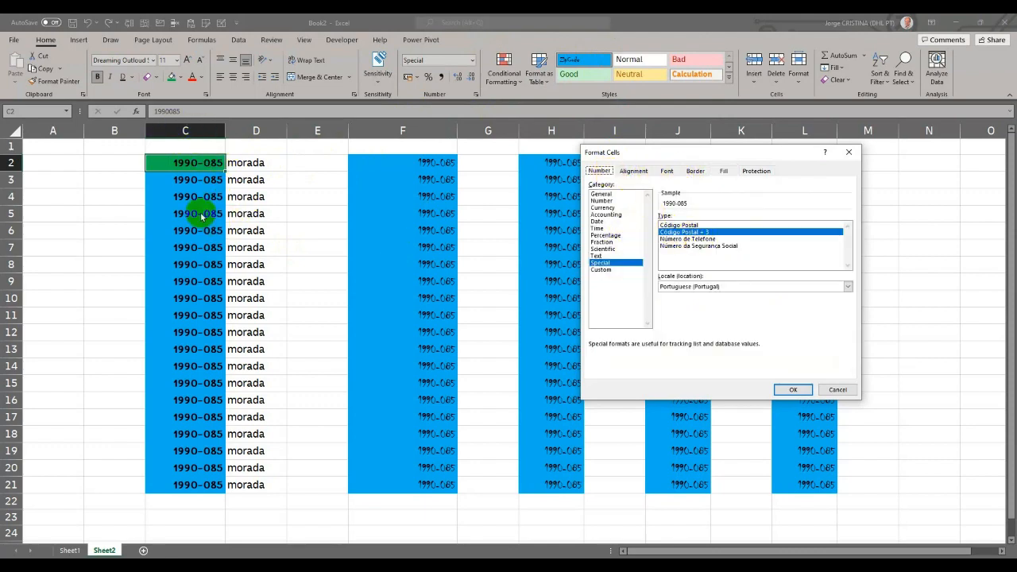
left_click(671, 240)
left_click(800, 389)
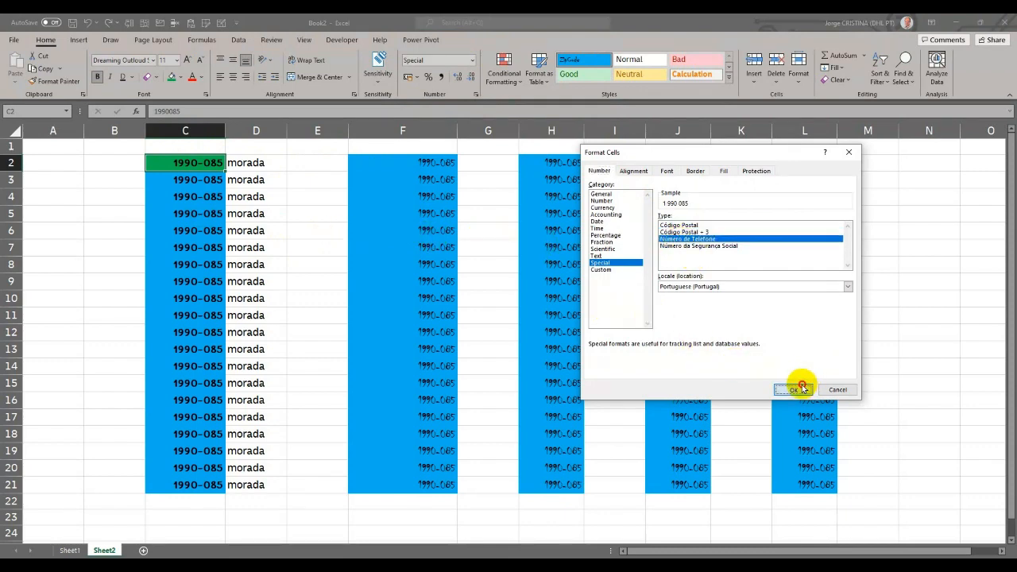
left_click(733, 352)
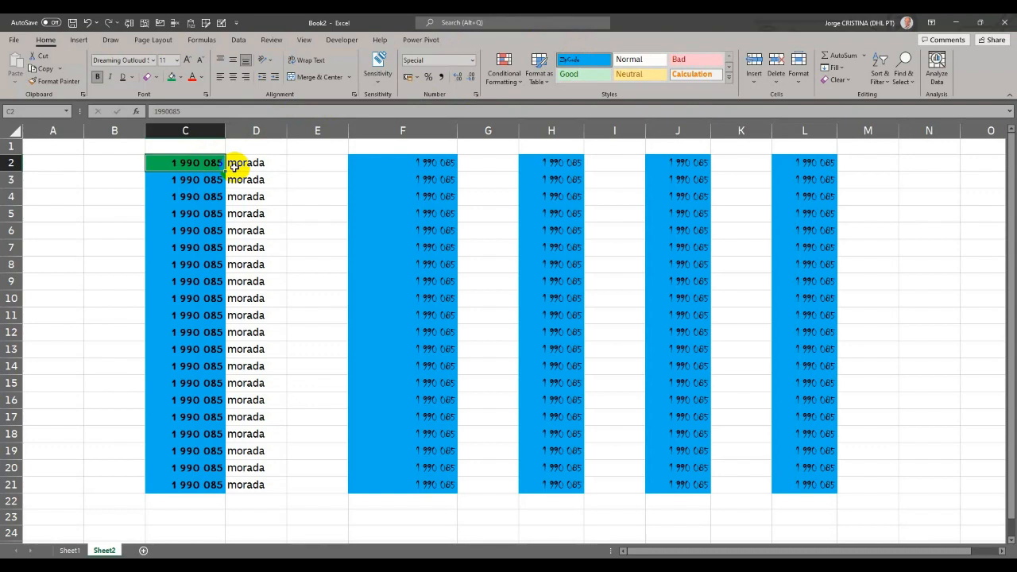
left_click(729, 82)
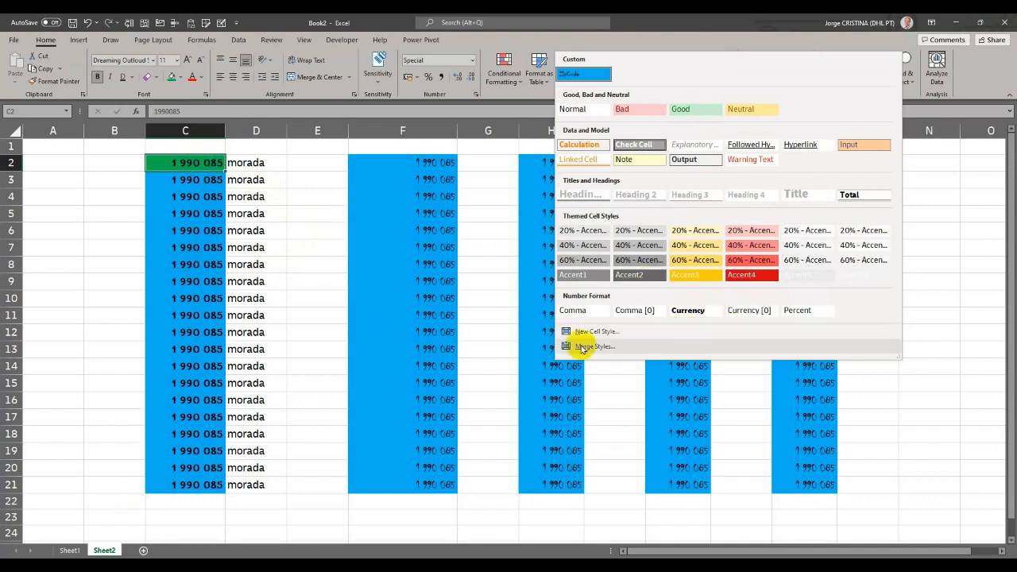
key("Escape")
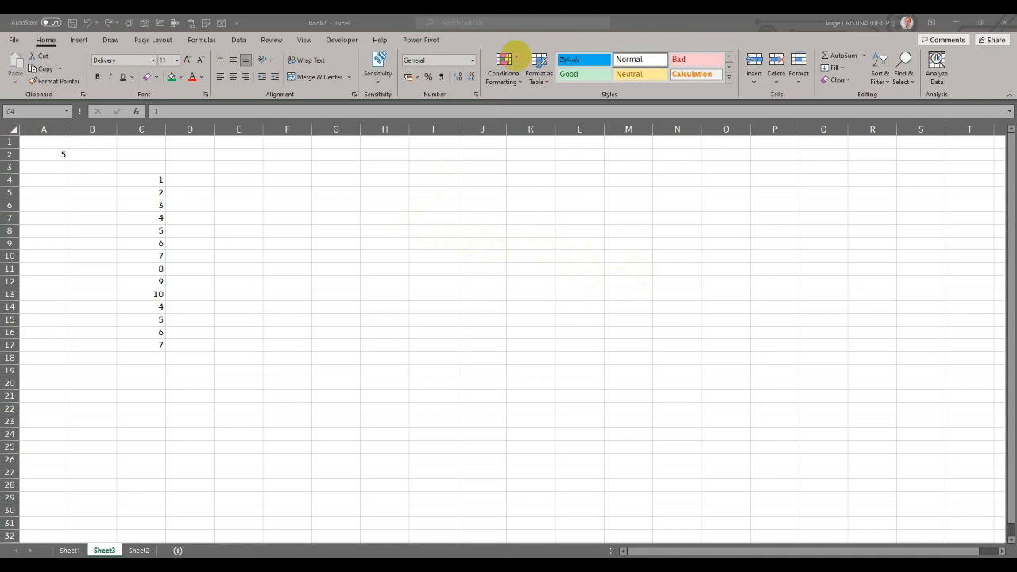
mouse_move(481, 47)
left_mouse_down()
mouse_move(483, 84)
mouse_move(531, 101)
left_mouse_up()
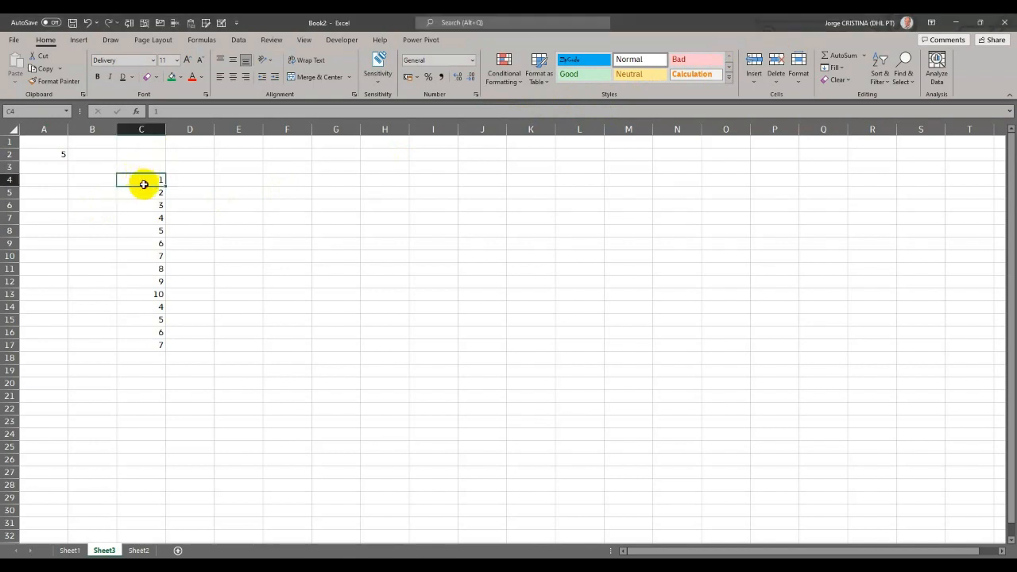
- Add a Greater Than highlight rule to C4:C17, trying thresholds 6 and 8 before applying 5 with Light Red Fill with Dark Red Text
left_click_drag(141, 182, 145, 342)
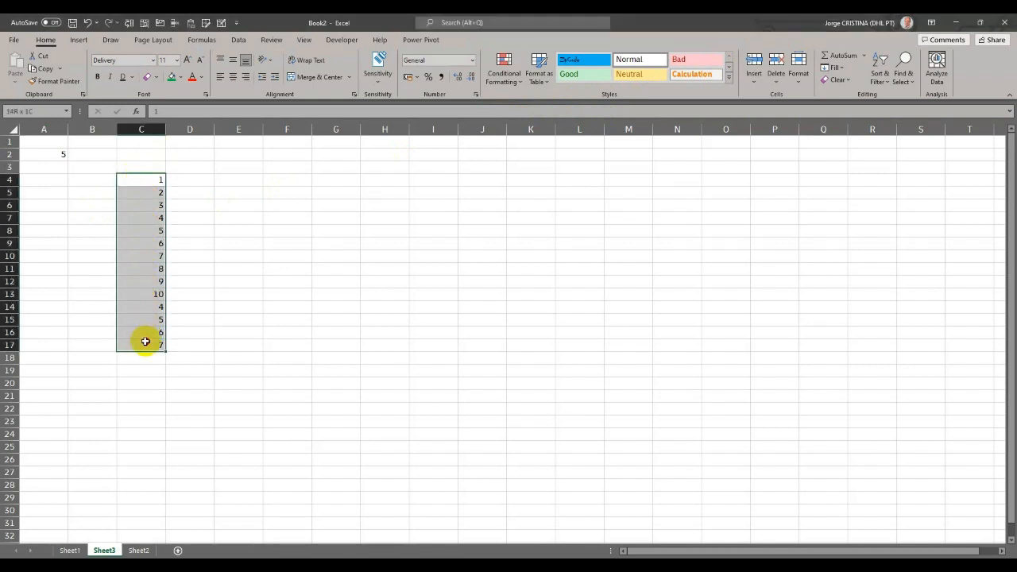
left_click(517, 83)
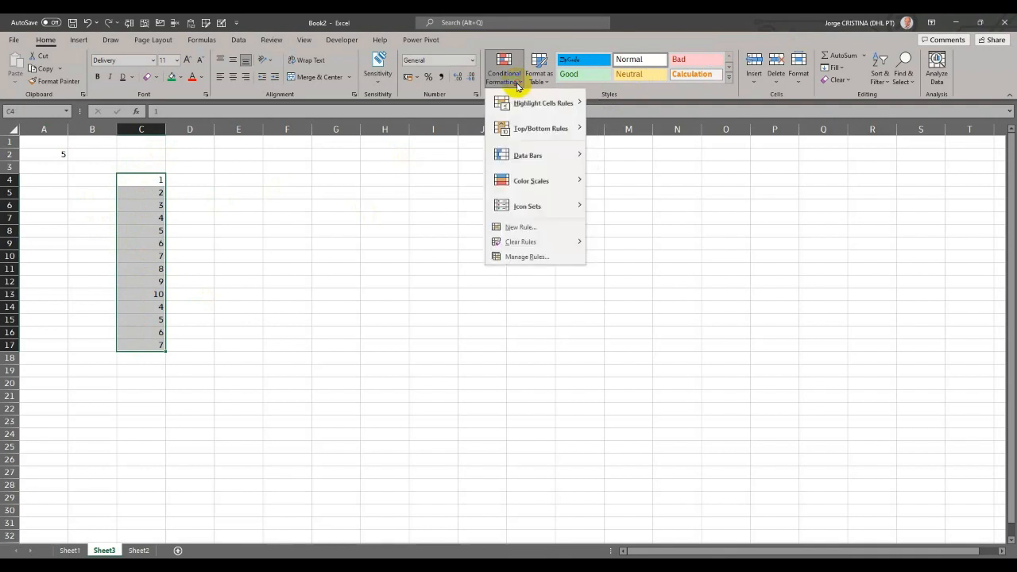
mouse_move(530, 105)
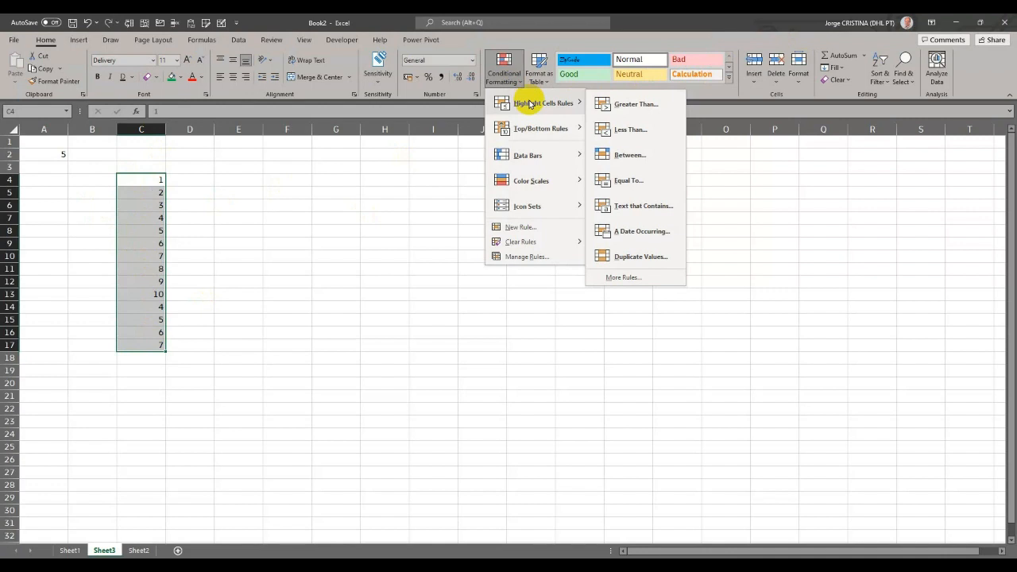
left_click(629, 105)
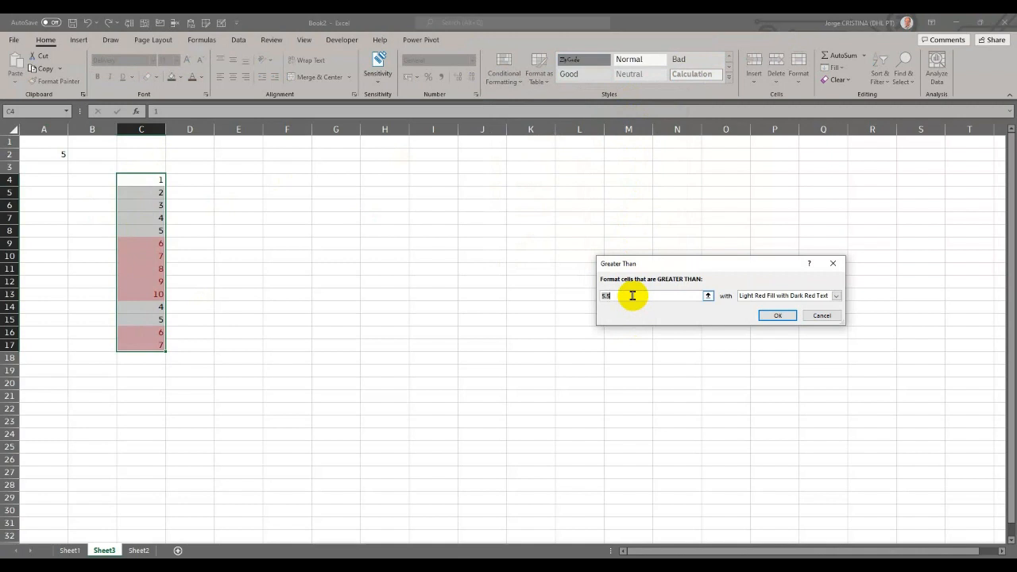
key("BackSpace")
type("6")
key("BackSpace")
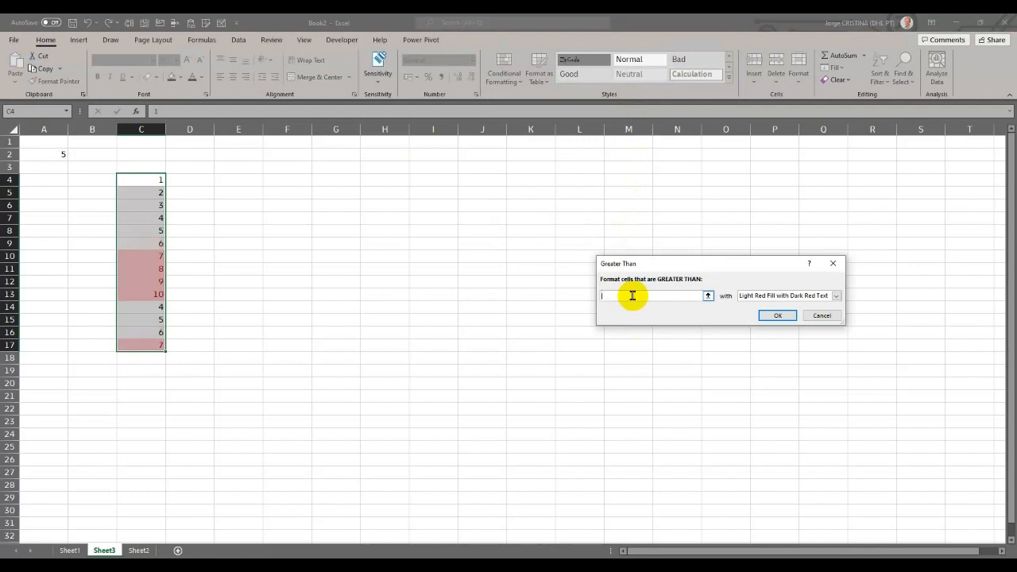
type("8")
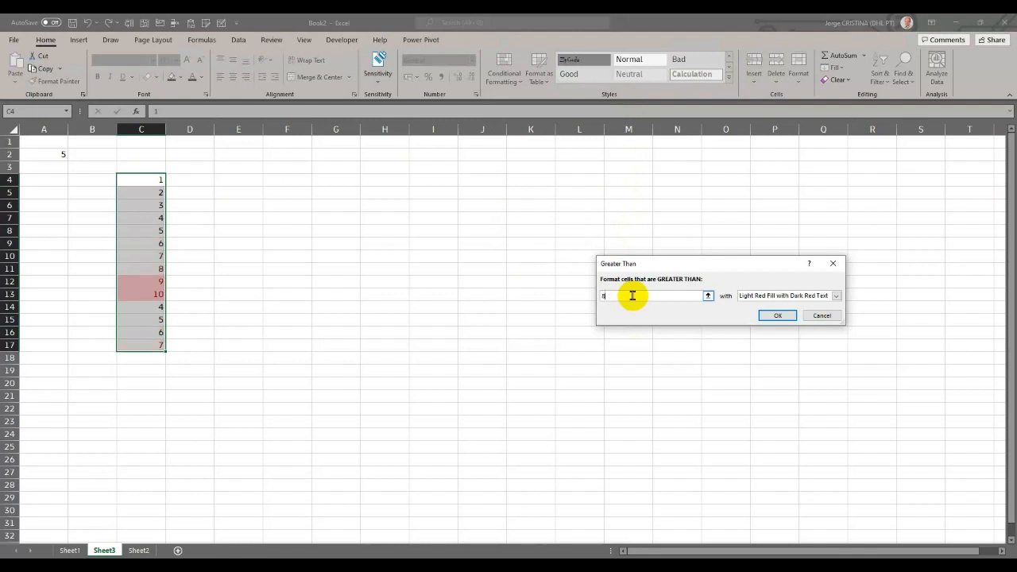
key("BackSpace")
type("5")
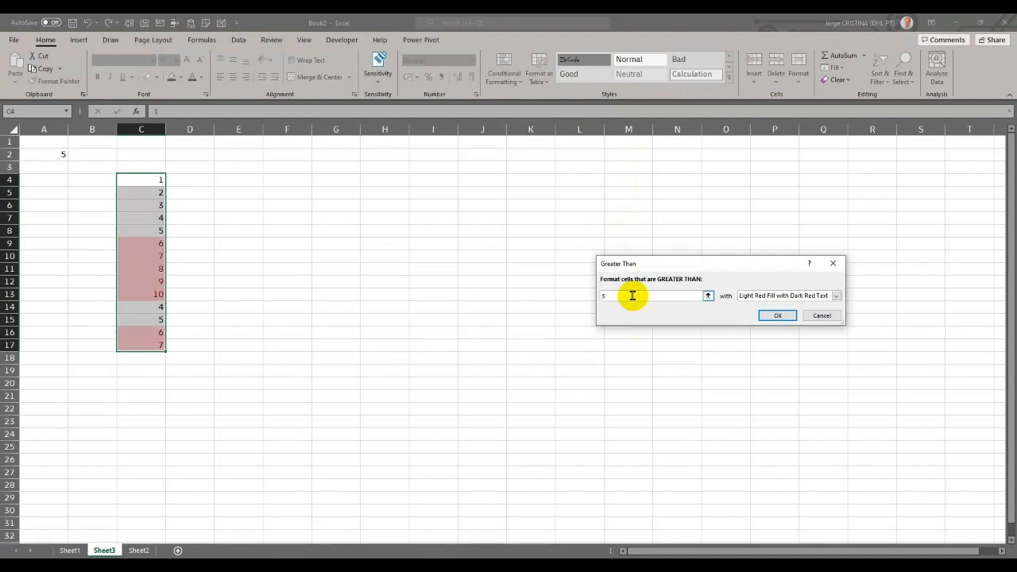
left_click(774, 315)
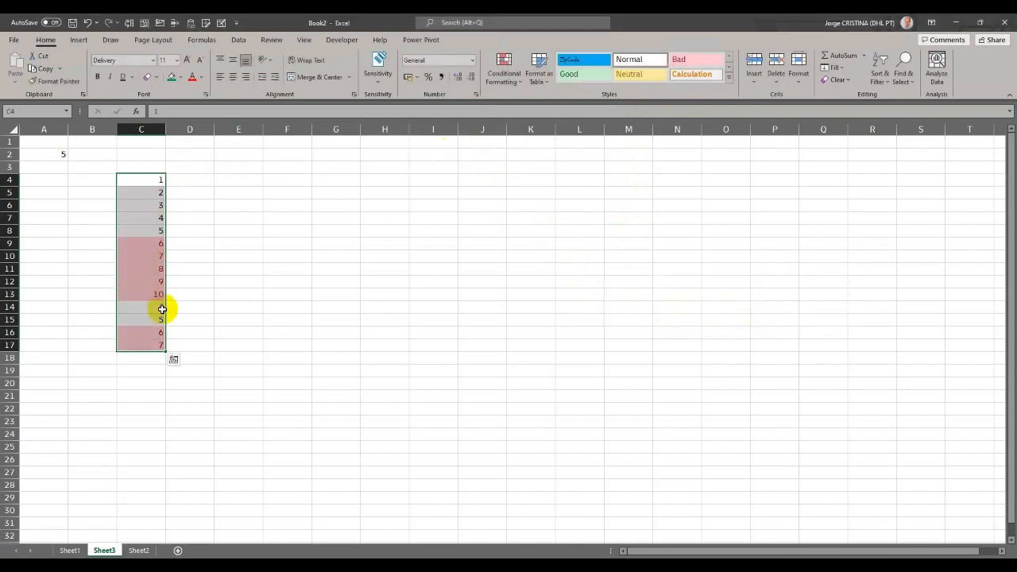
- Change the value in cell C6 to 10 to test the highlight rule
left_click(143, 199)
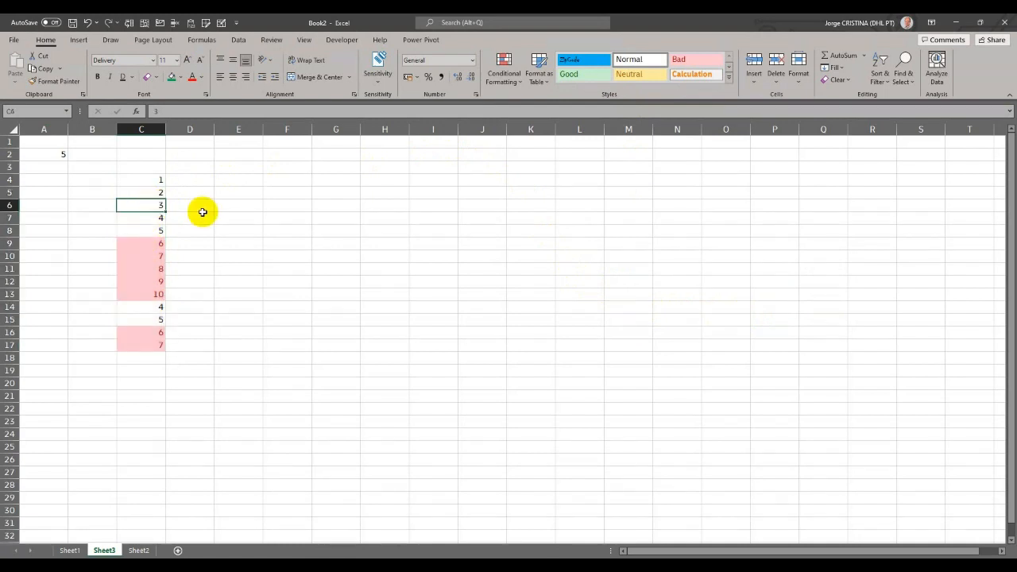
type("10")
key("Return")
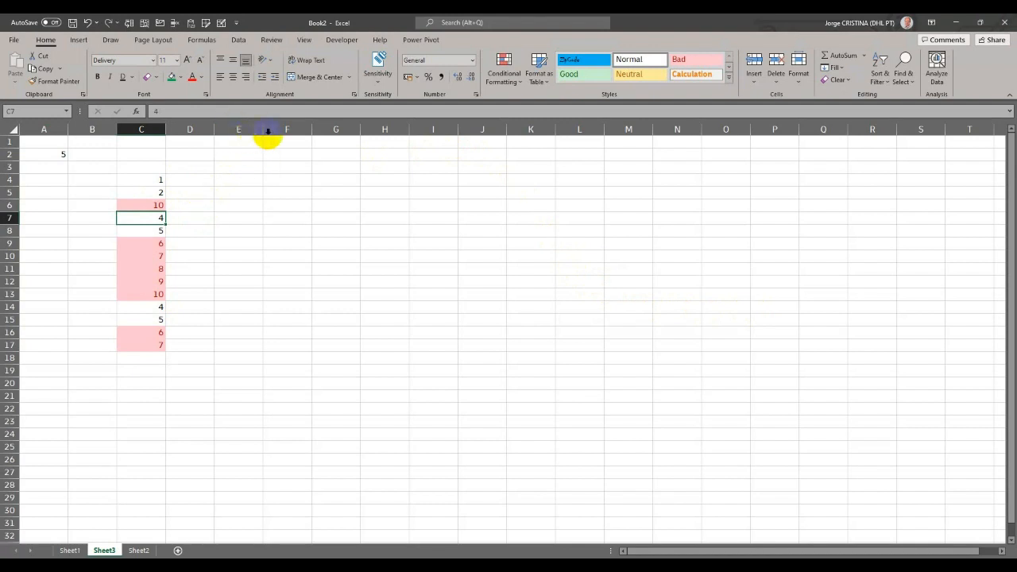
left_click(507, 82)
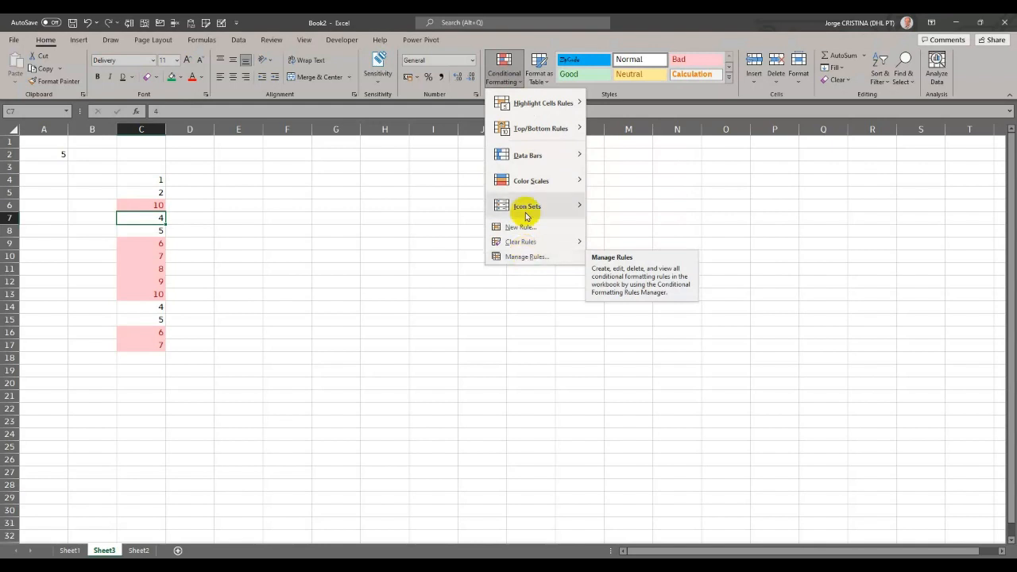
mouse_move(556, 103)
left_click(602, 108)
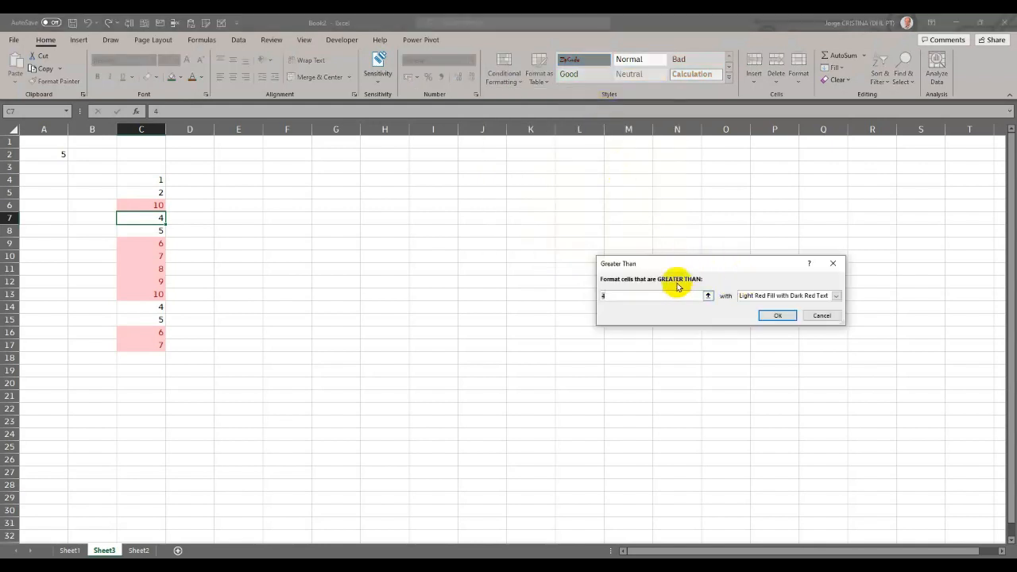
type("10")
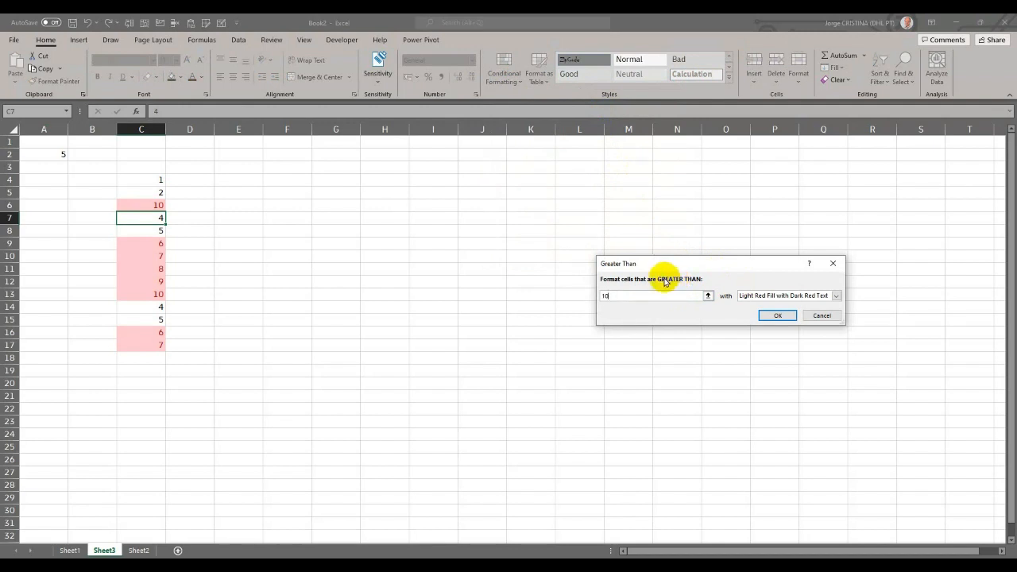
left_click_drag(613, 300, 600, 298)
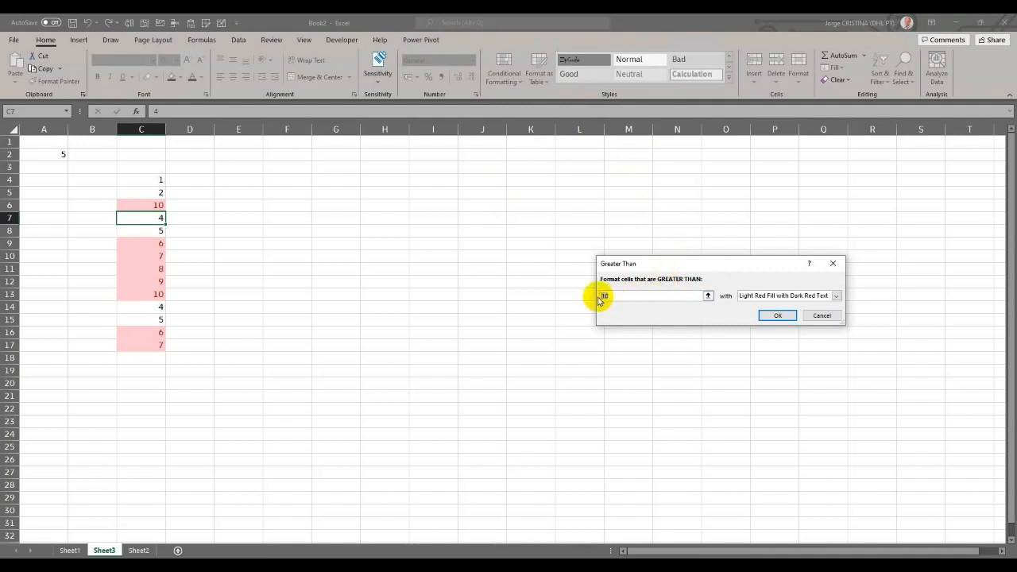
type("1")
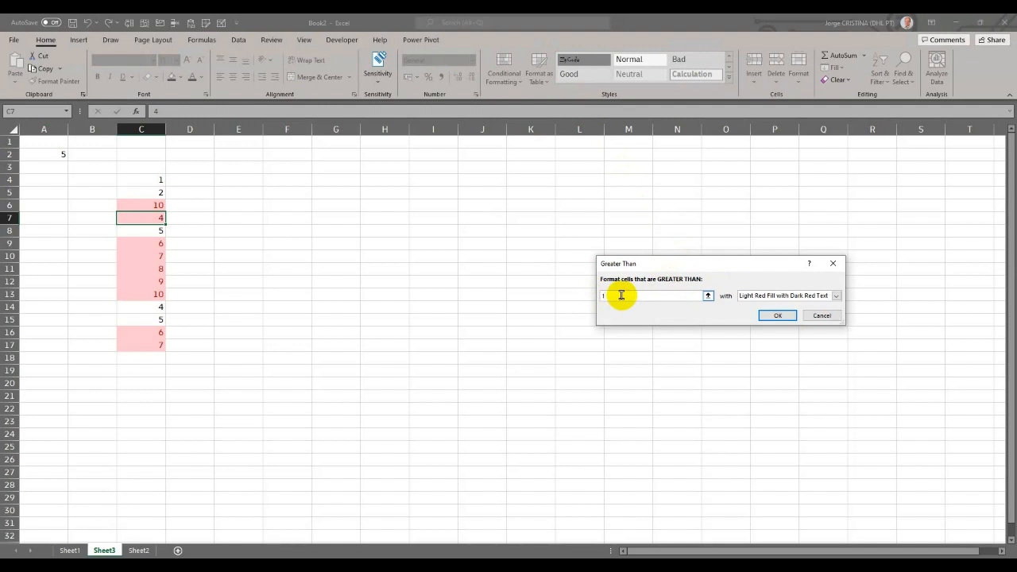
left_click(819, 315)
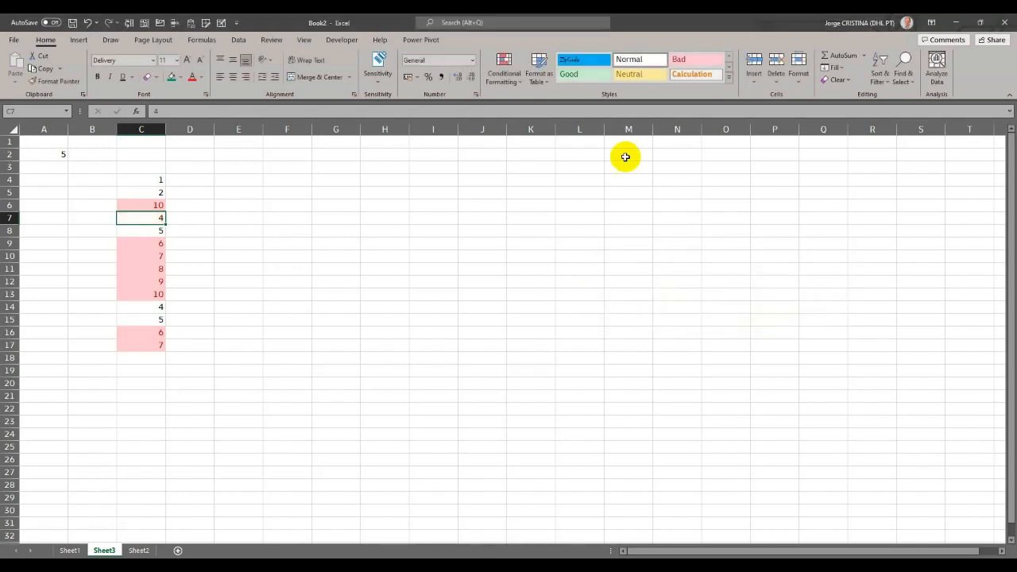
- Show the conditional formatting rules for This Worksheet and change the greater-than rule's threshold to 3
left_click(512, 77)
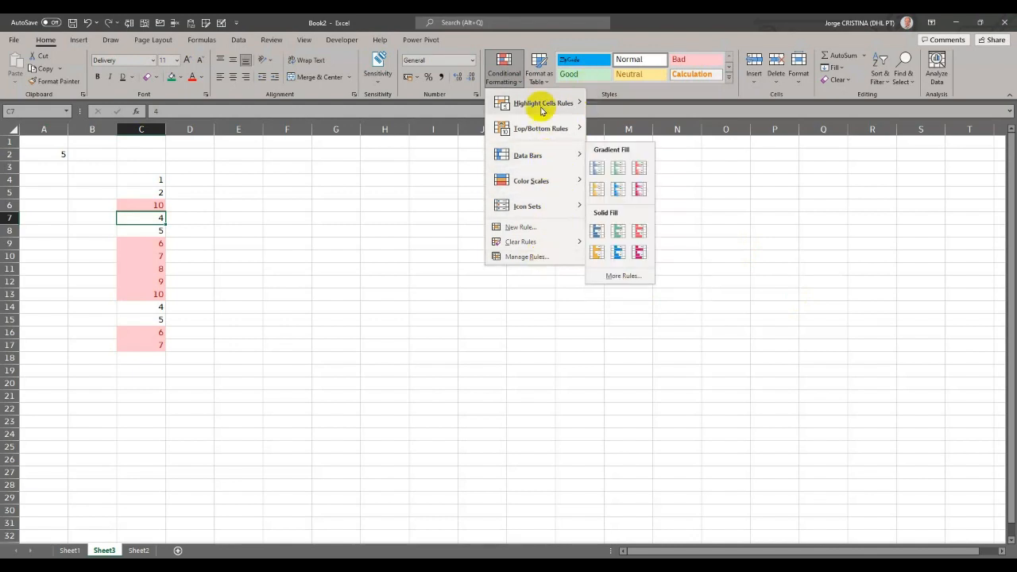
left_click(535, 256)
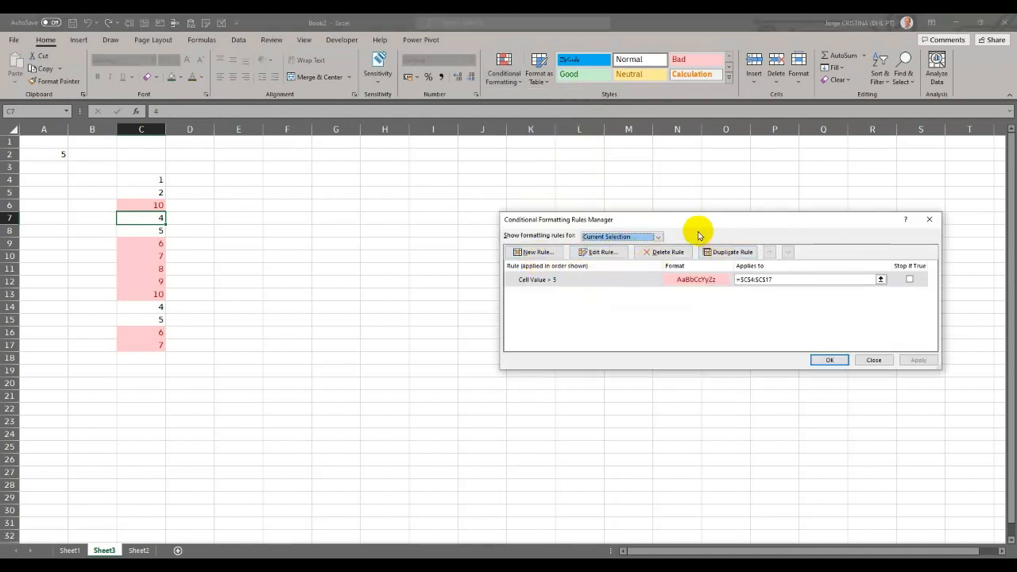
left_click(657, 237)
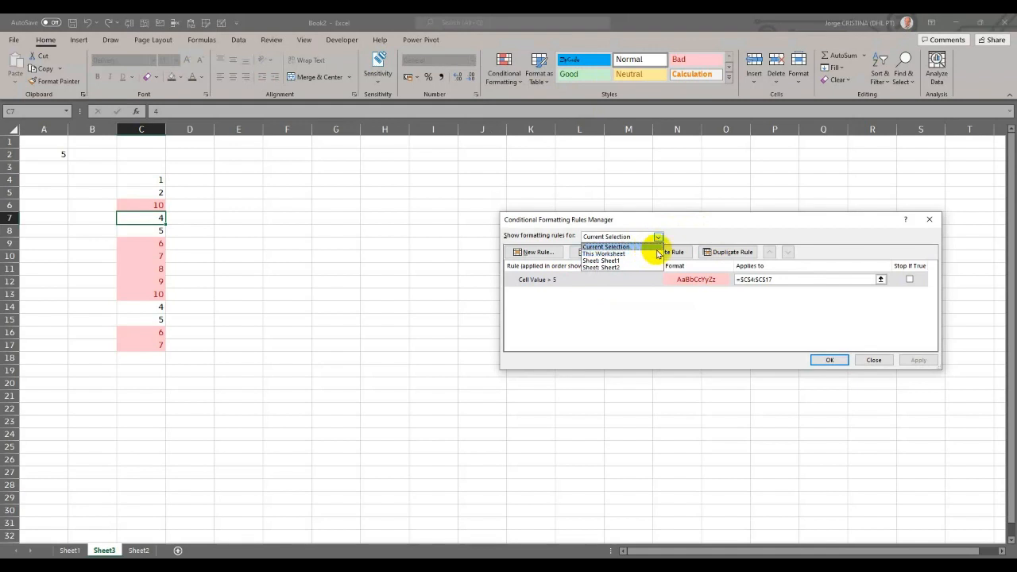
left_click(655, 254)
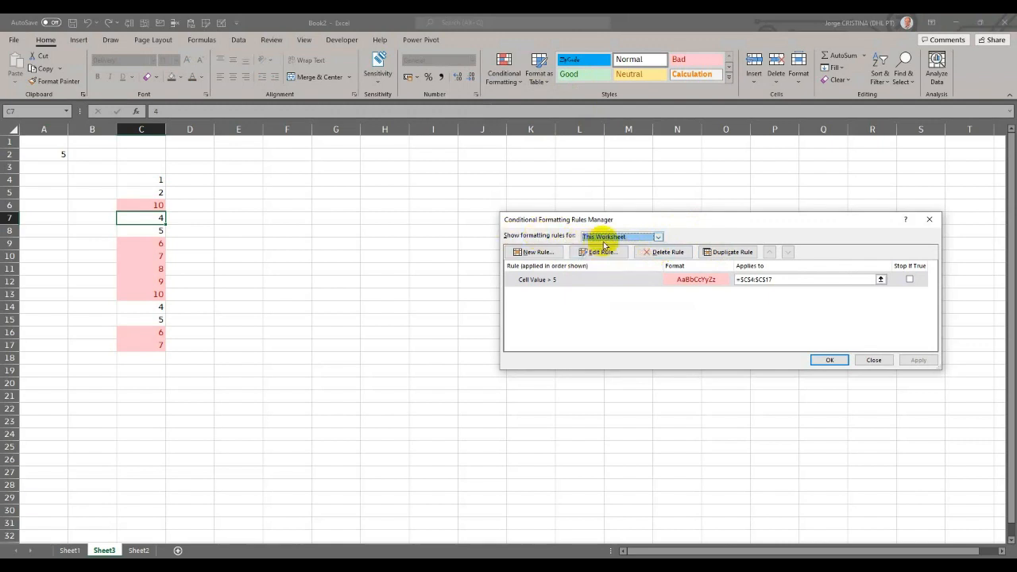
double_click(545, 282)
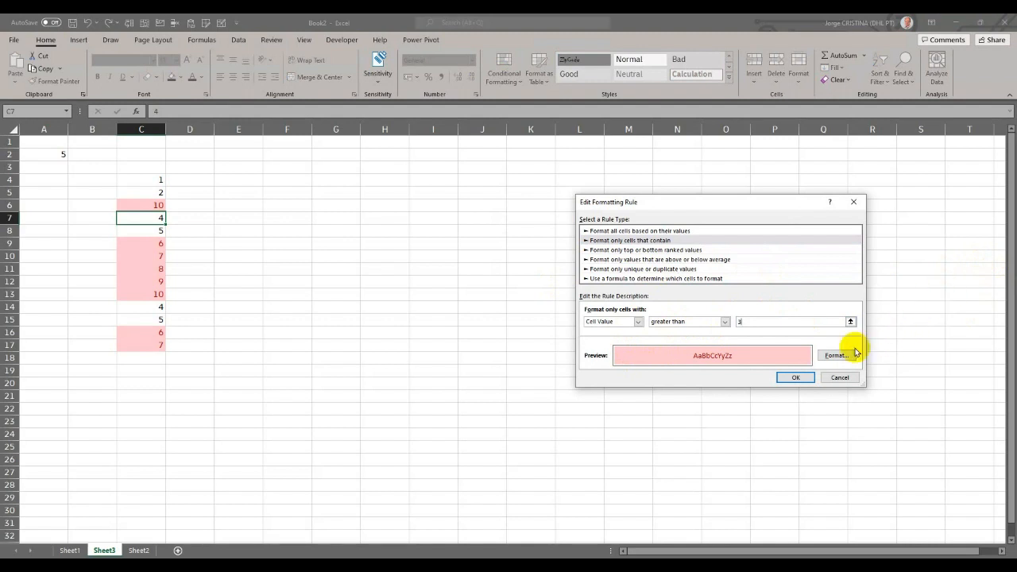
left_click(794, 379)
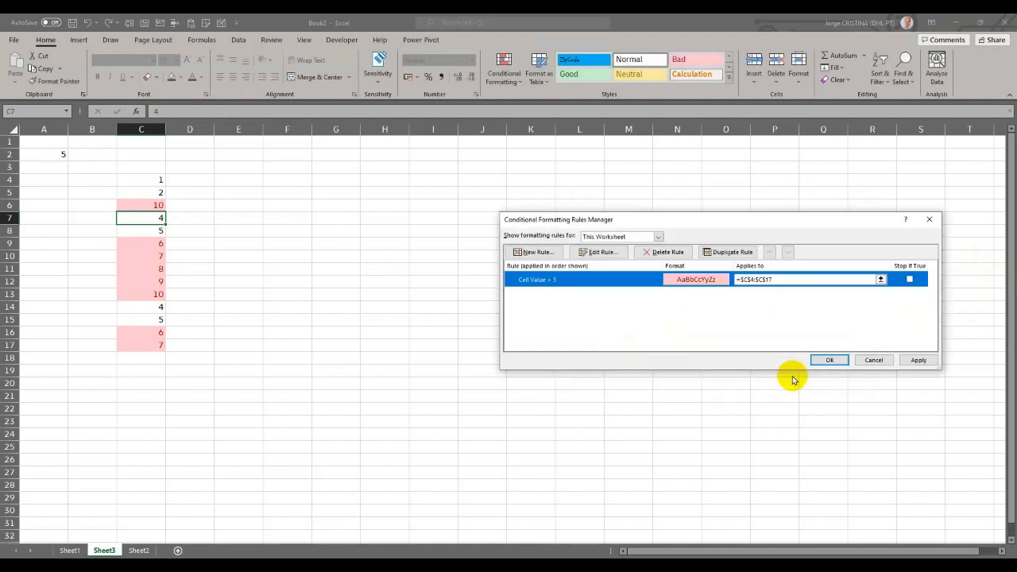
left_click(916, 361)
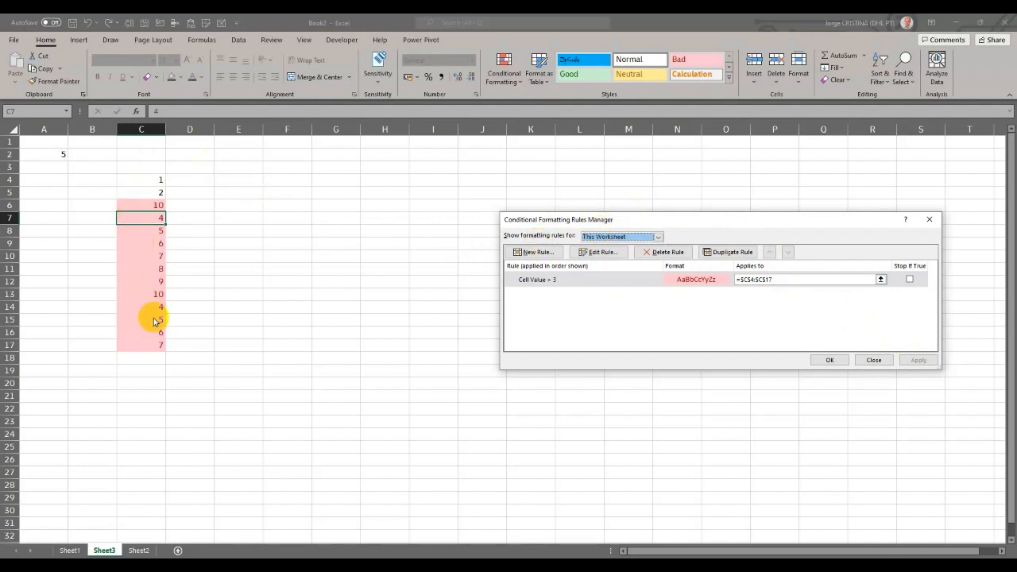
left_click(873, 360)
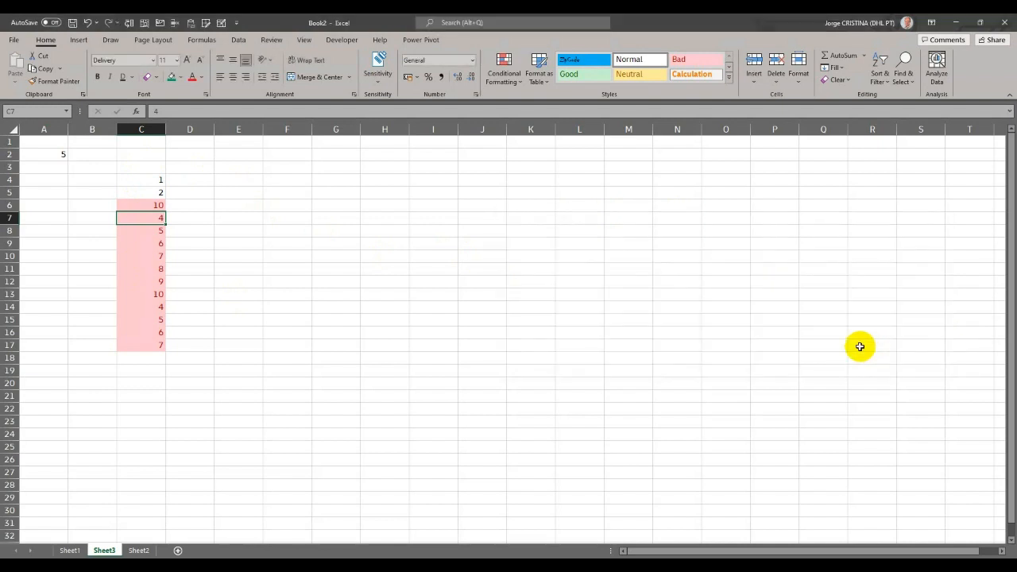
- Add a Duplicate Values highlight rule to C4:C17 with Light Red Fill with Dark Red Text
left_click(488, 79)
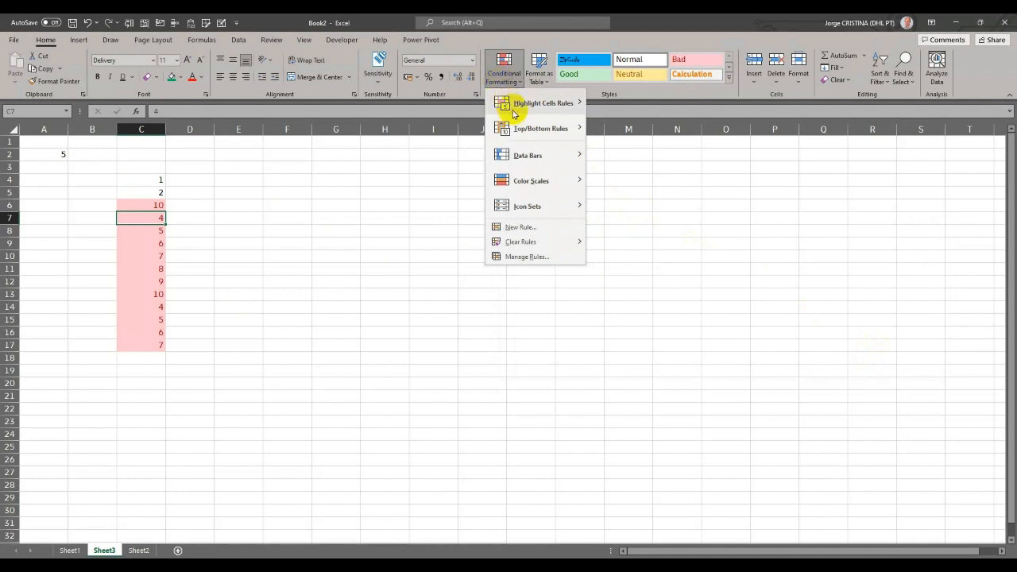
mouse_move(539, 112)
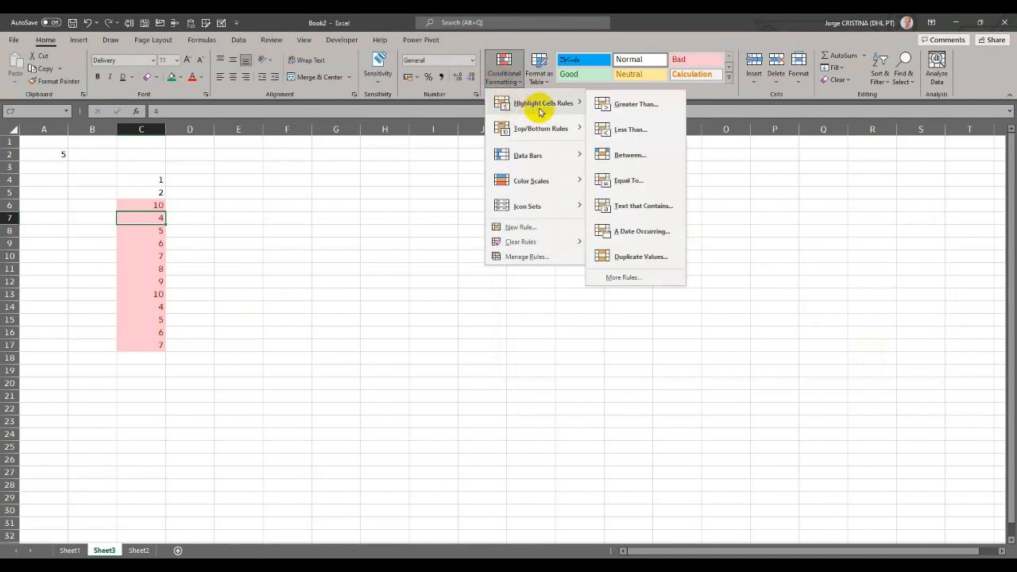
left_click_drag(134, 176, 161, 340)
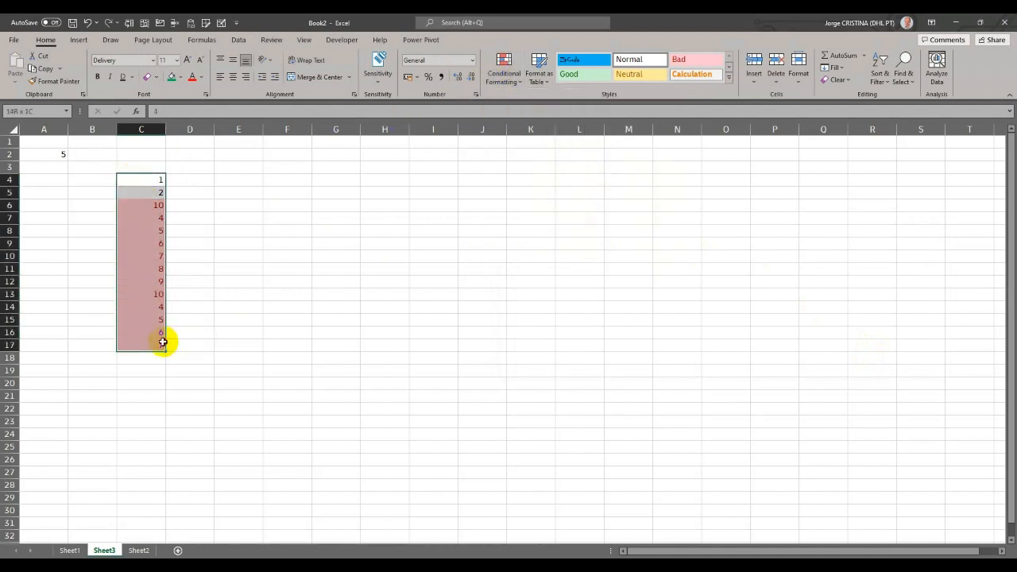
left_click(514, 81)
mouse_move(541, 104)
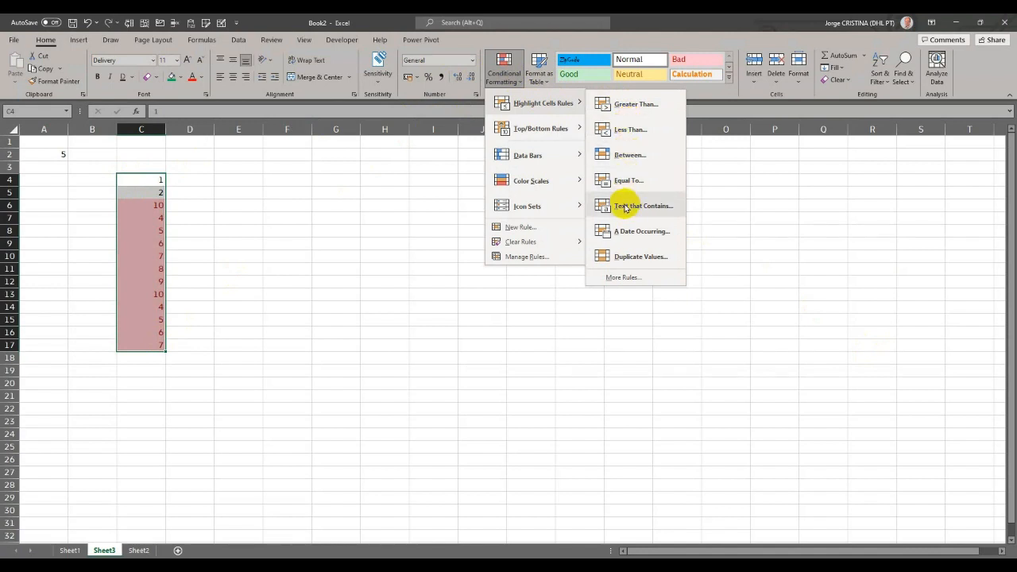
left_click(637, 252)
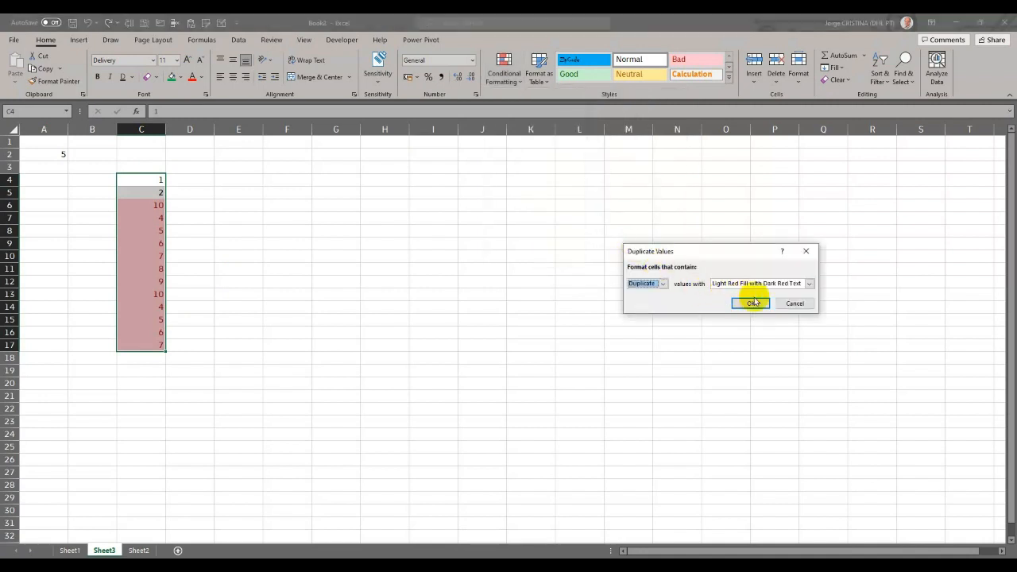
left_click(751, 304)
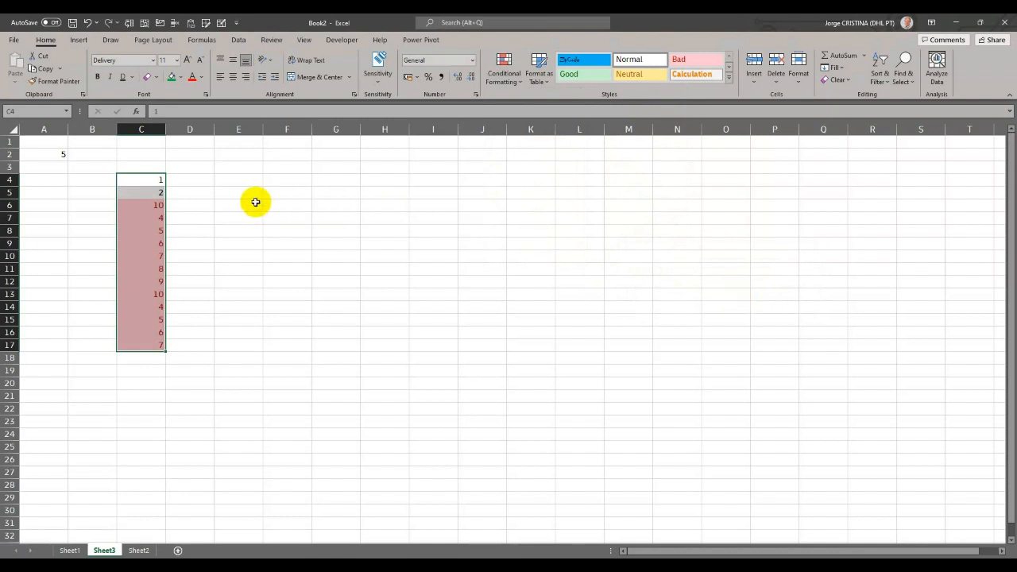
- Enable Stop If True for the Duplicate Values rule, delete the Cell Value > 3 rule, and apply the changes
left_click(501, 75)
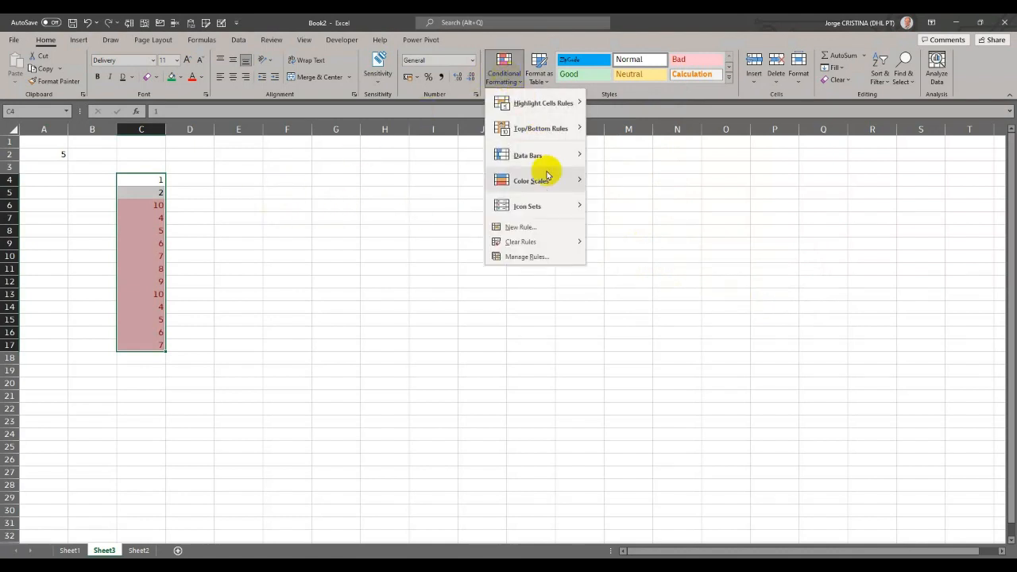
left_click(527, 255)
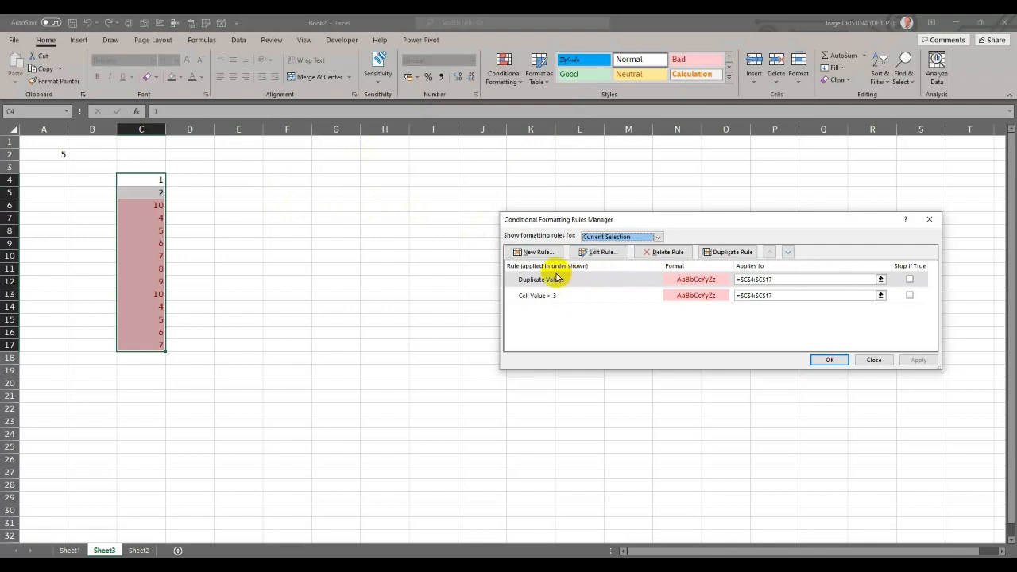
left_click(599, 298)
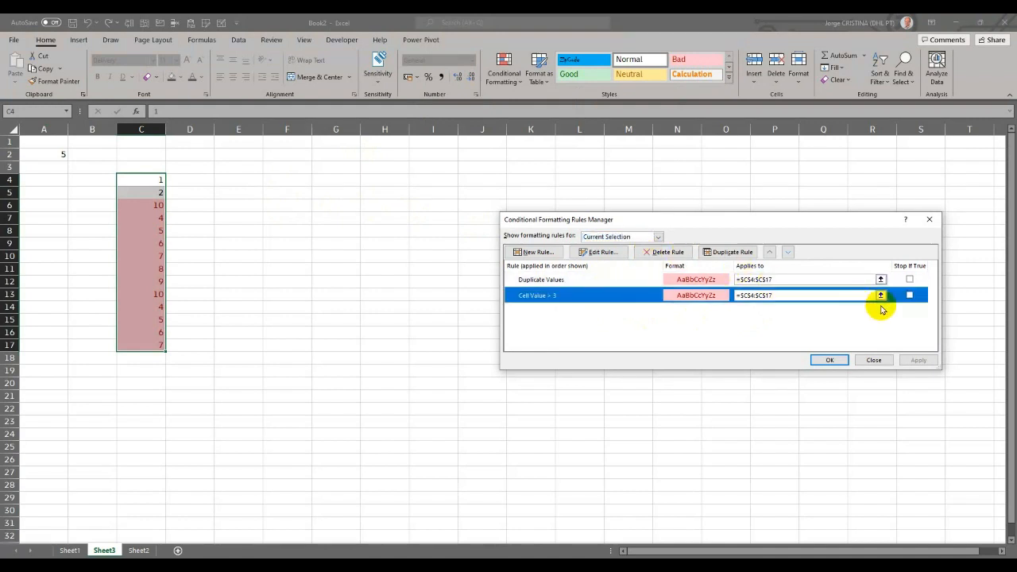
left_click(909, 280)
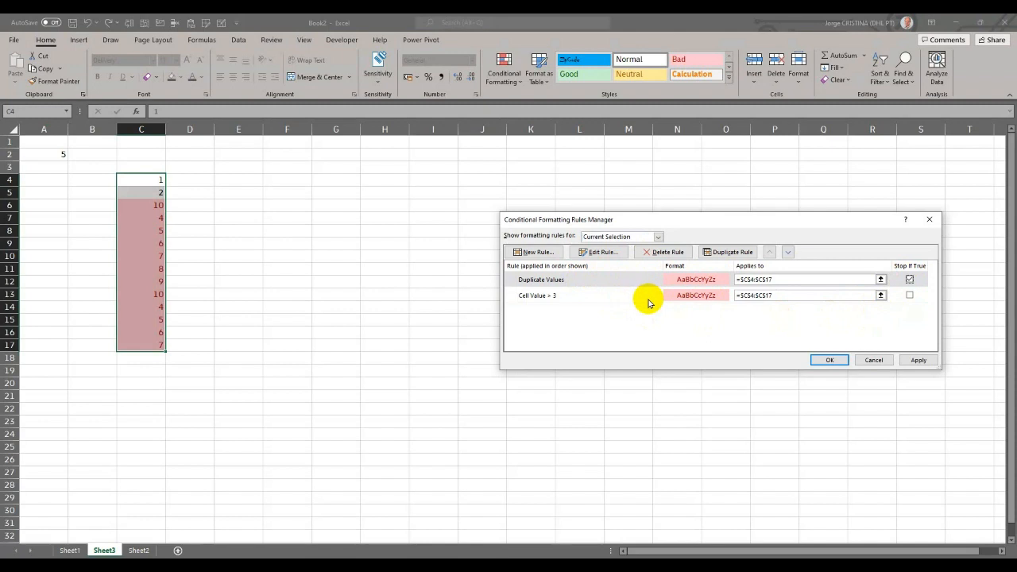
left_click(699, 296)
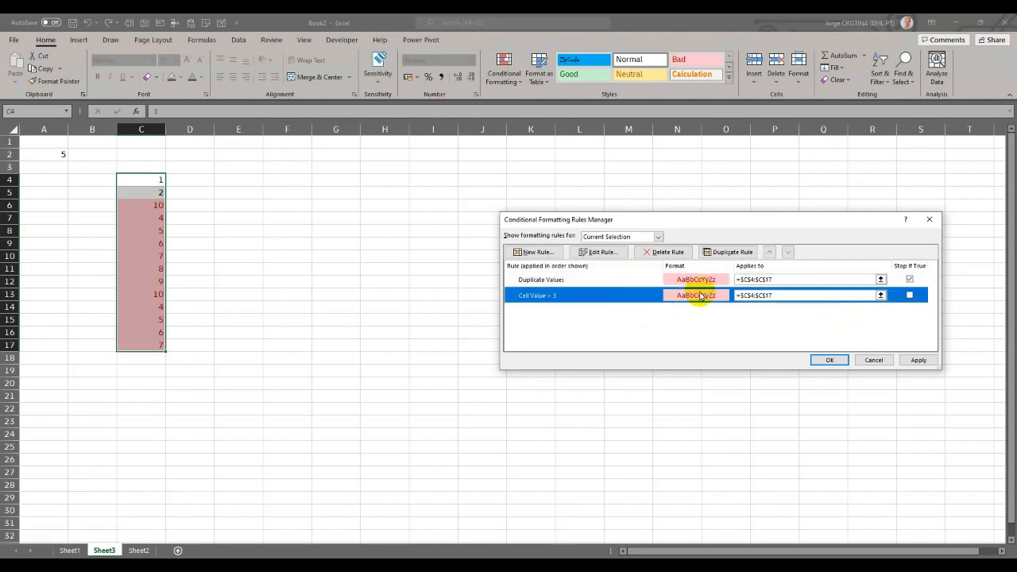
left_click(662, 252)
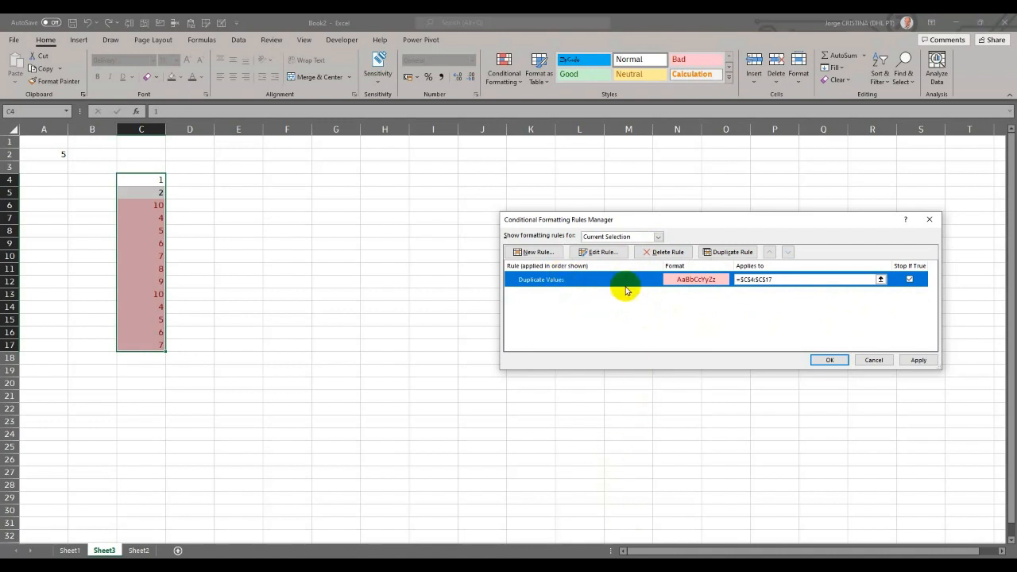
left_click(909, 360)
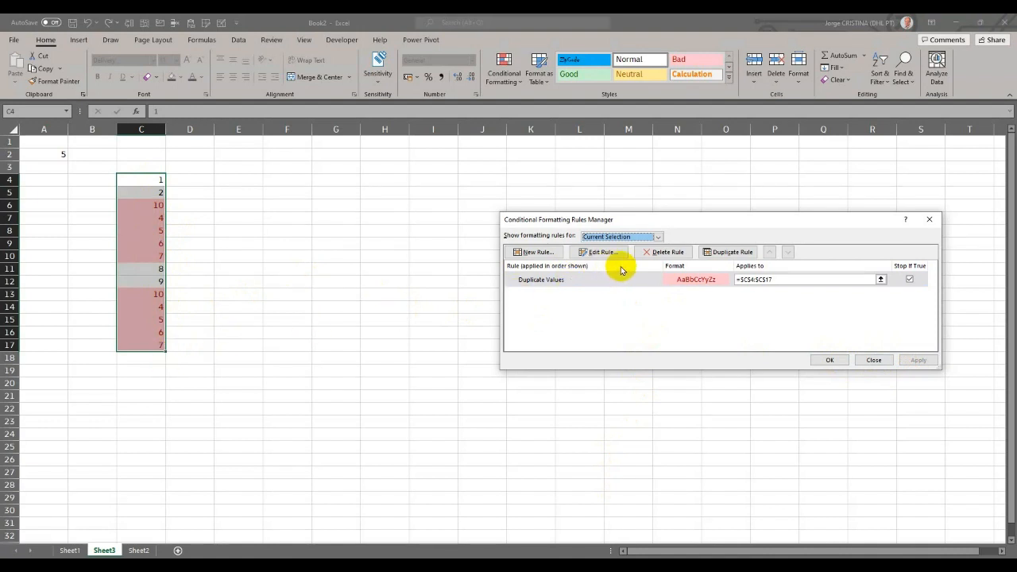
left_click(831, 360)
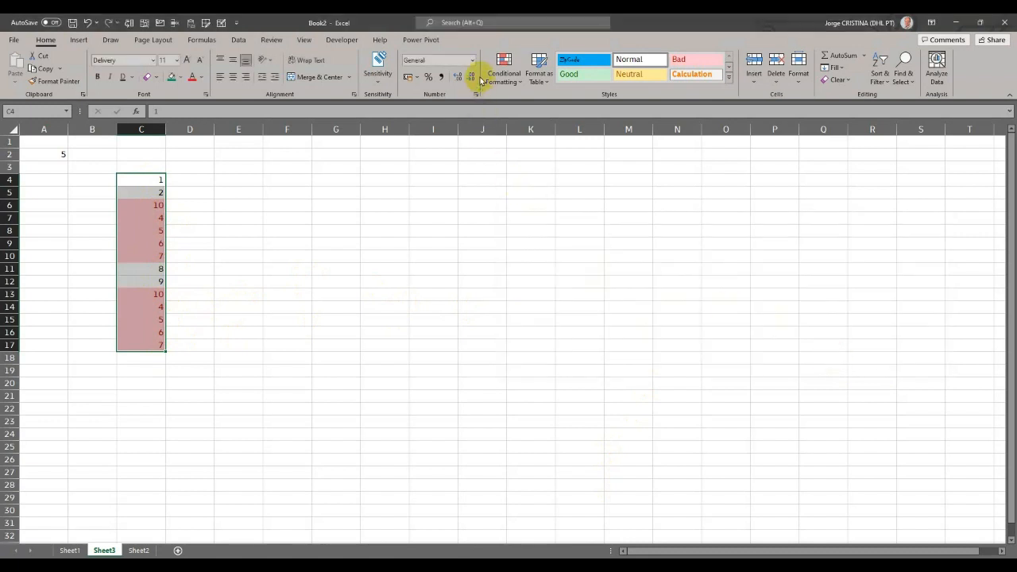
- Create a new formula-based formatting rule for C4:C17 using the formula =C4>$A$2
left_click(498, 79)
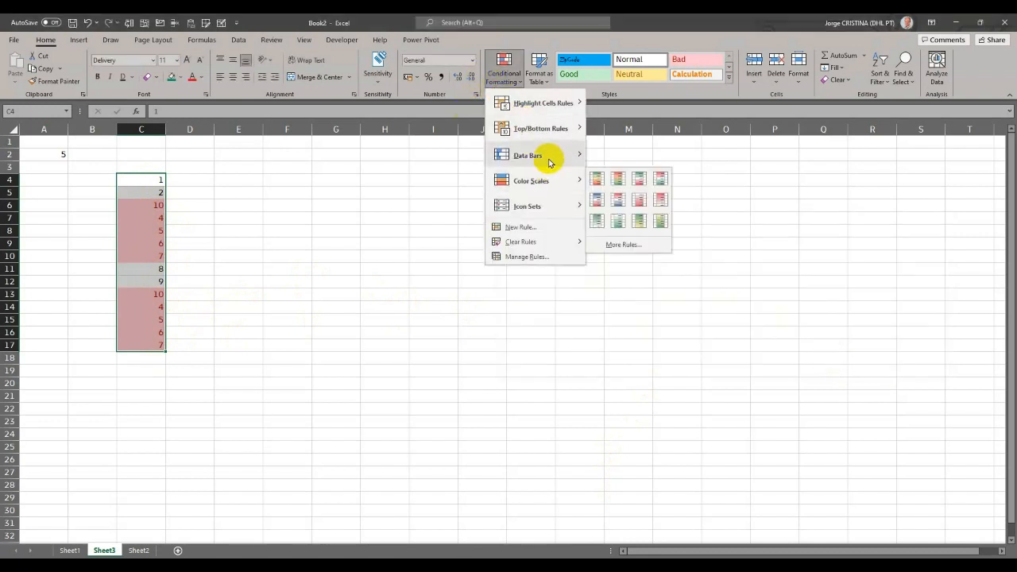
mouse_move(553, 128)
mouse_move(556, 104)
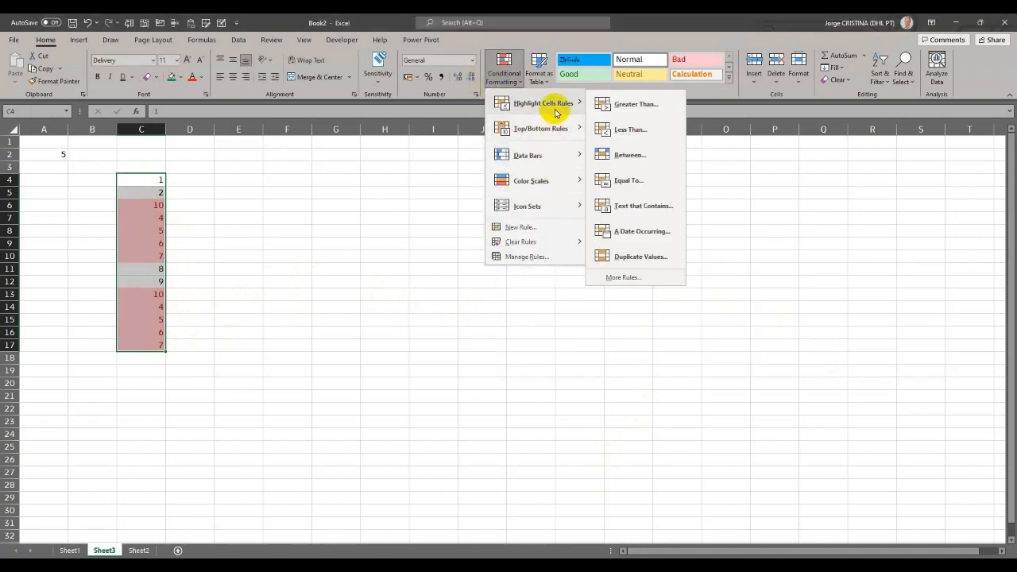
left_click(648, 280)
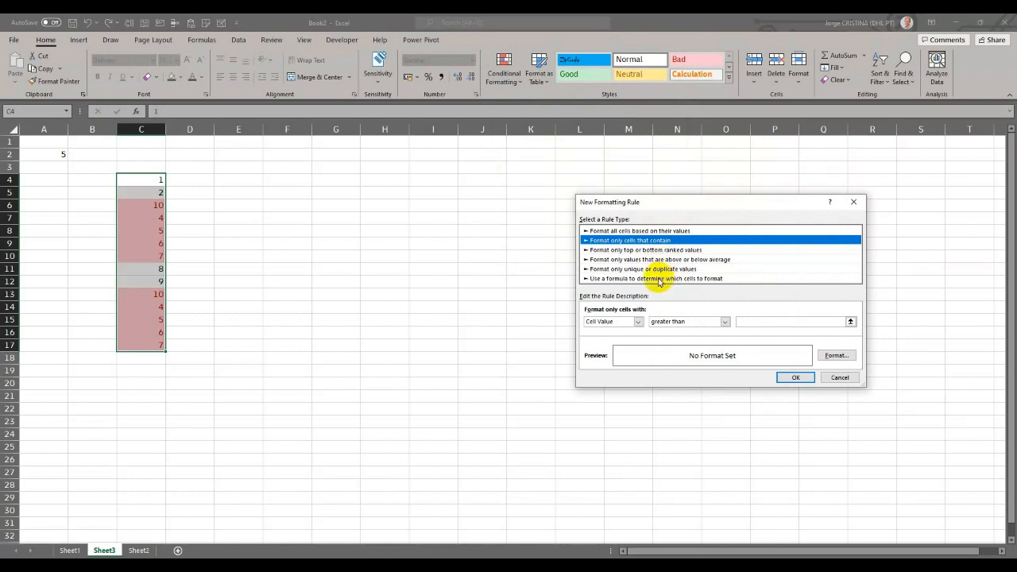
left_click(657, 279)
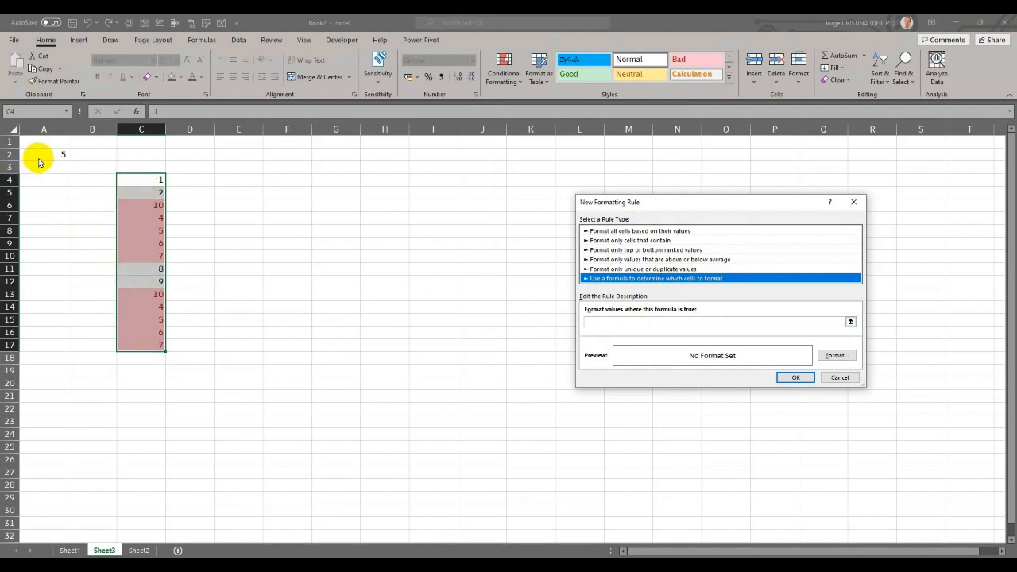
left_click(626, 321)
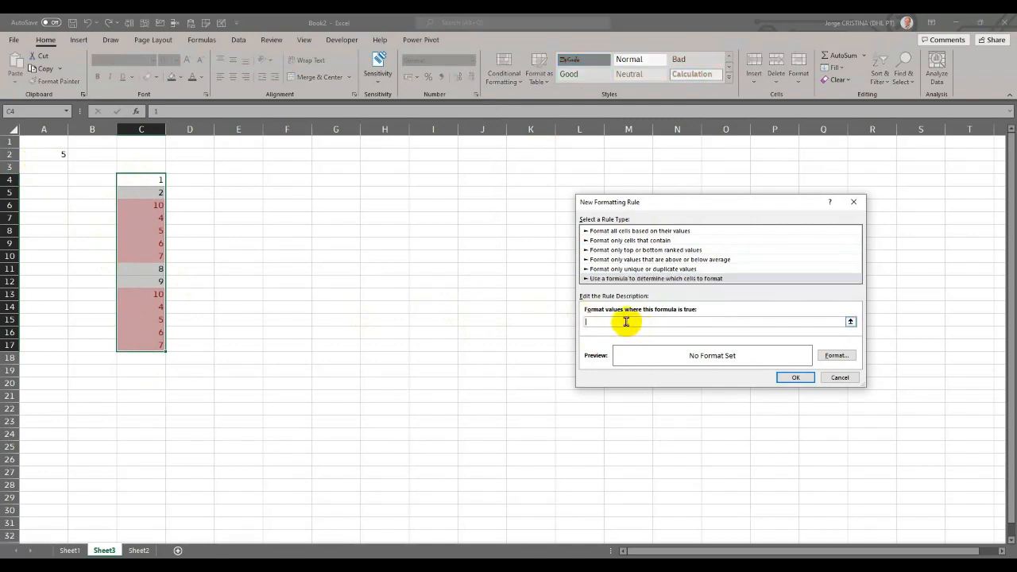
left_click(151, 181)
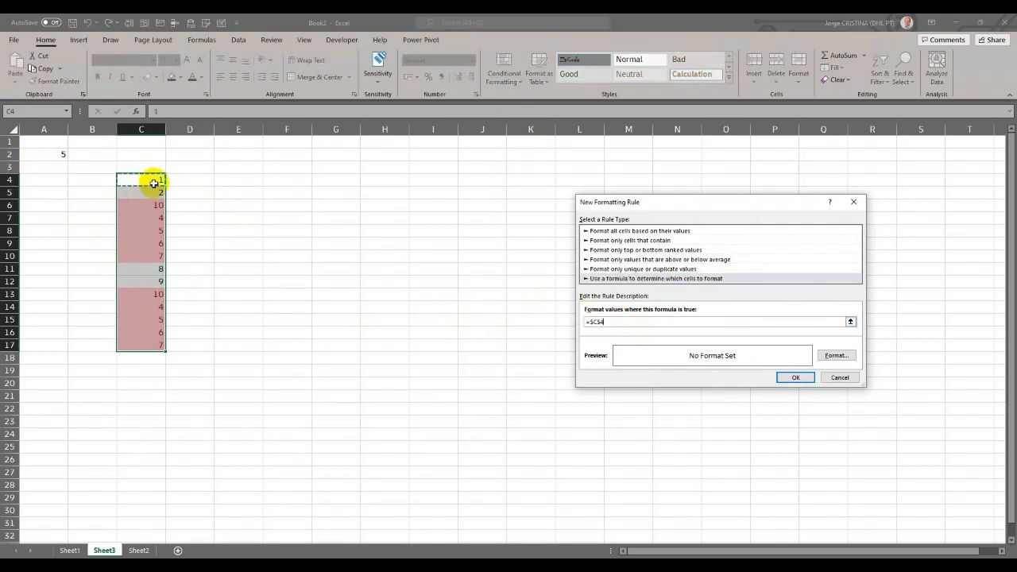
left_click(629, 321)
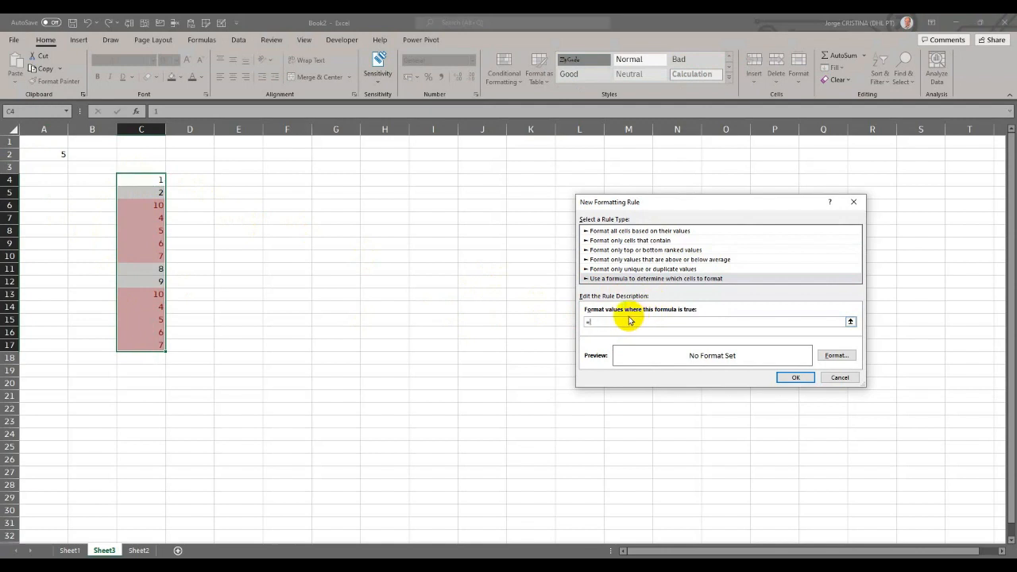
type("C4>$A$2")
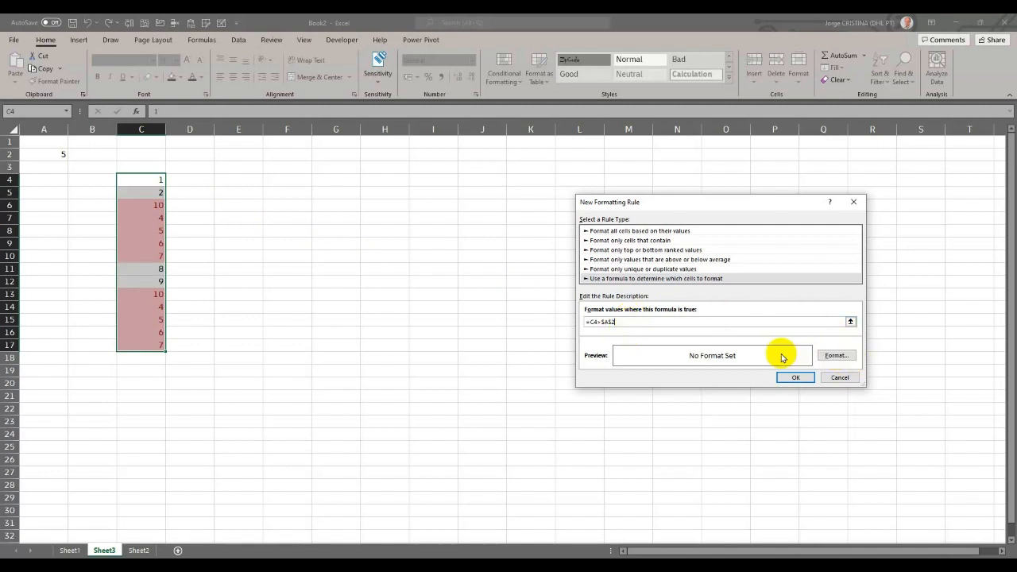
- Give the new formula rule the standard light blue fill and apply it to the number list
left_click(826, 357)
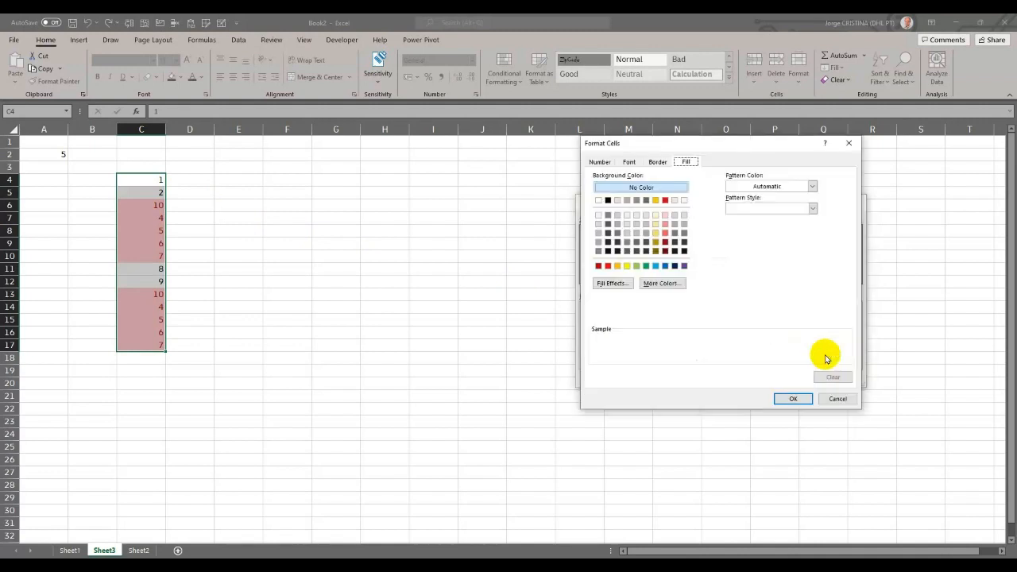
left_click(655, 266)
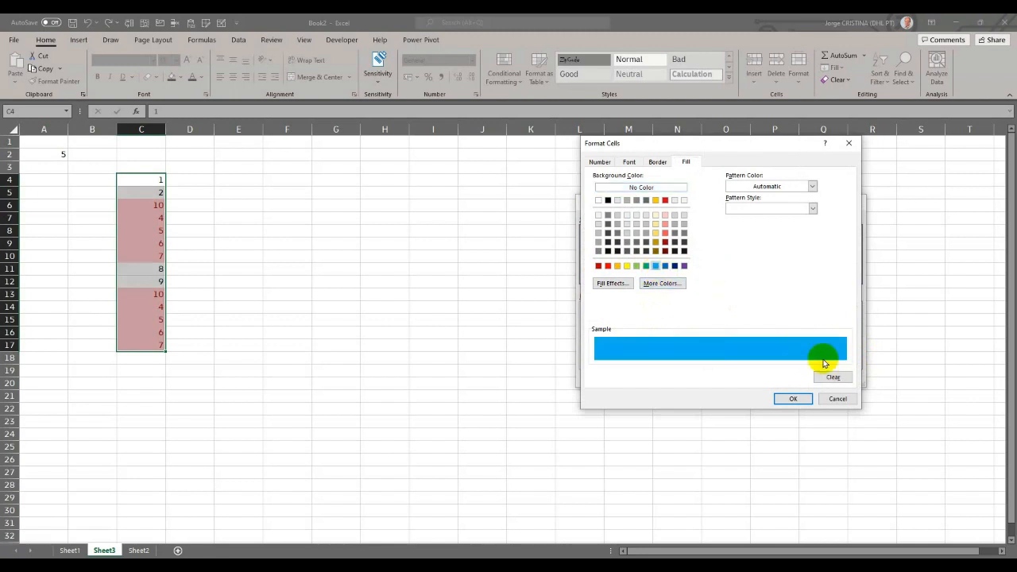
left_click(793, 398)
left_click(795, 377)
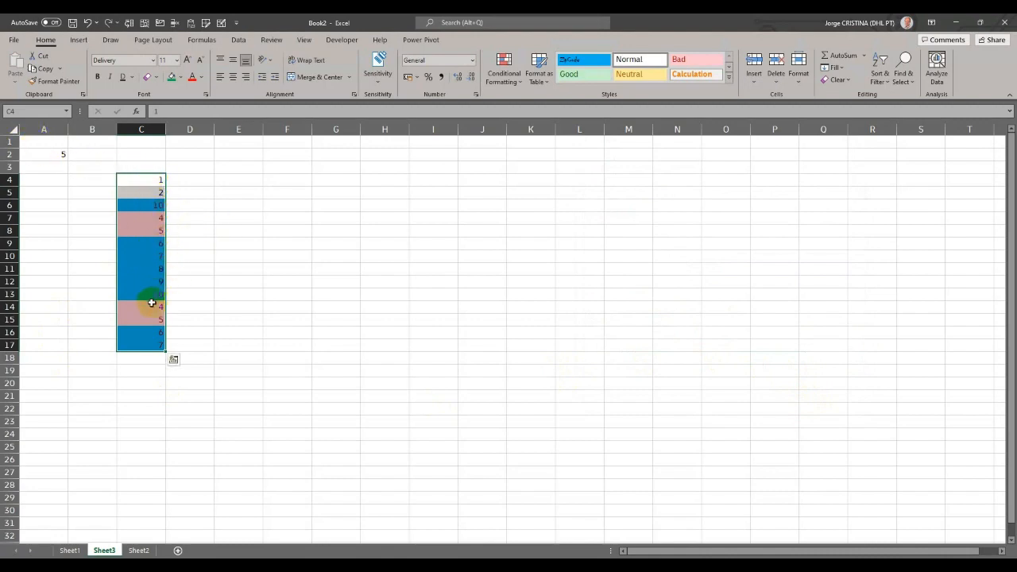
- Move the Duplicate Values rule above the =C4>$A$2 formula rule for the number list and apply the new order
left_click(504, 80)
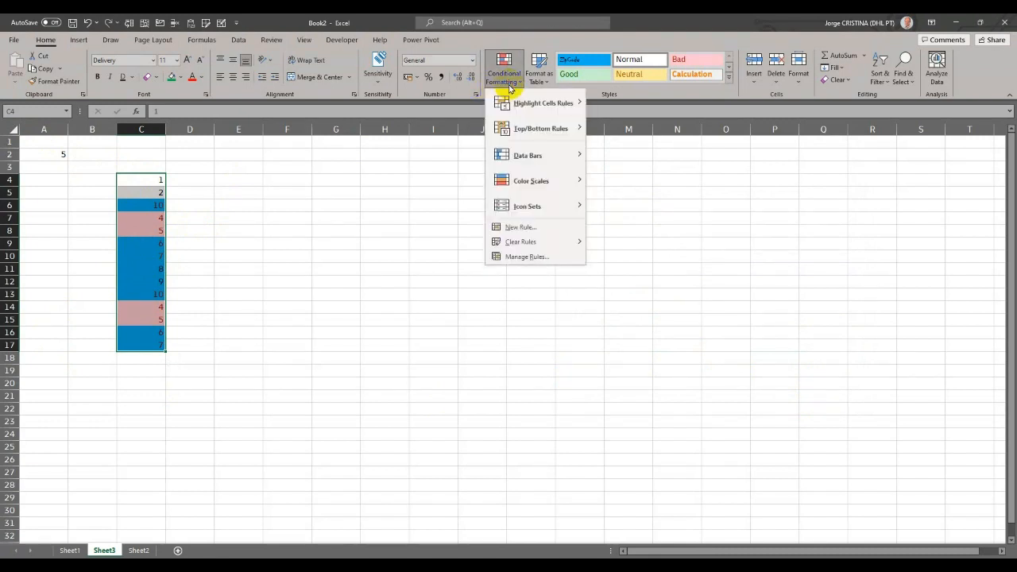
left_click(536, 261)
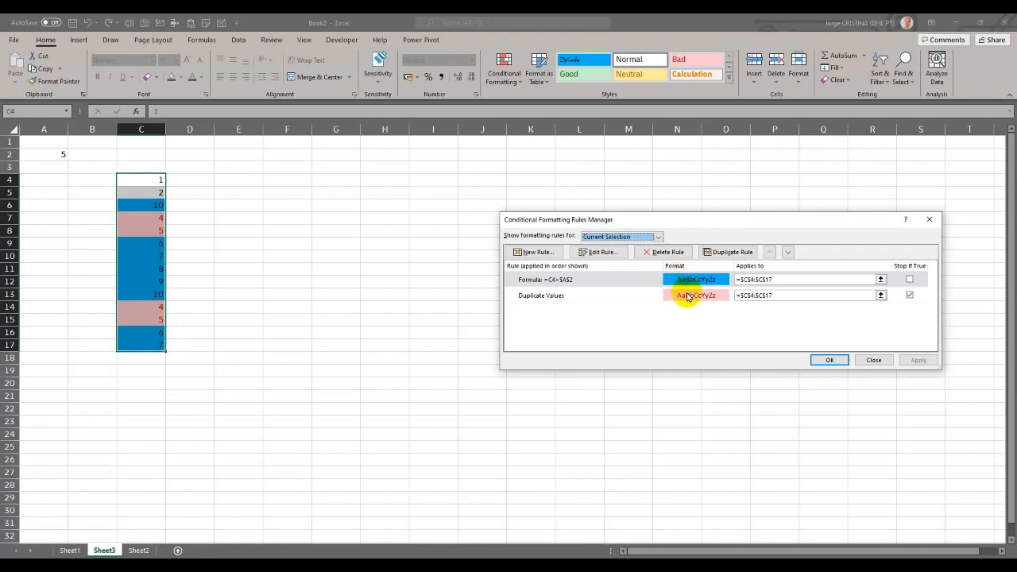
left_click(688, 296)
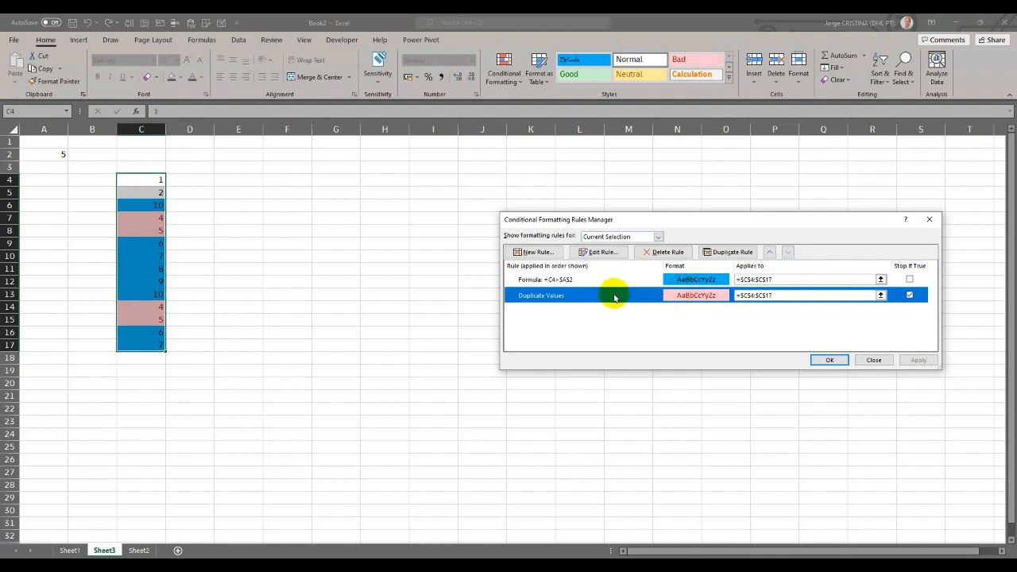
left_click(767, 252)
left_click(919, 360)
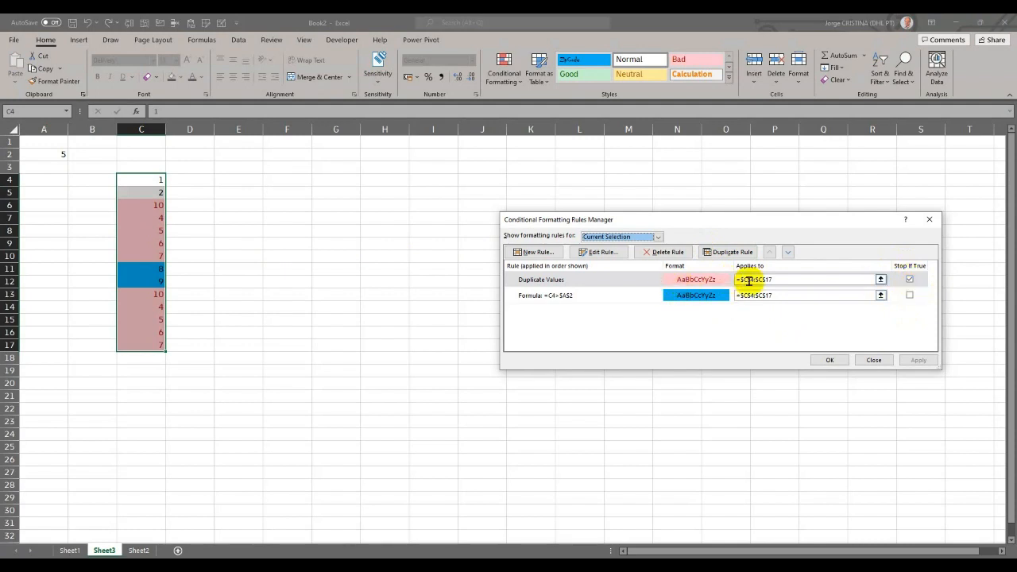
left_click(879, 297)
left_click(831, 362)
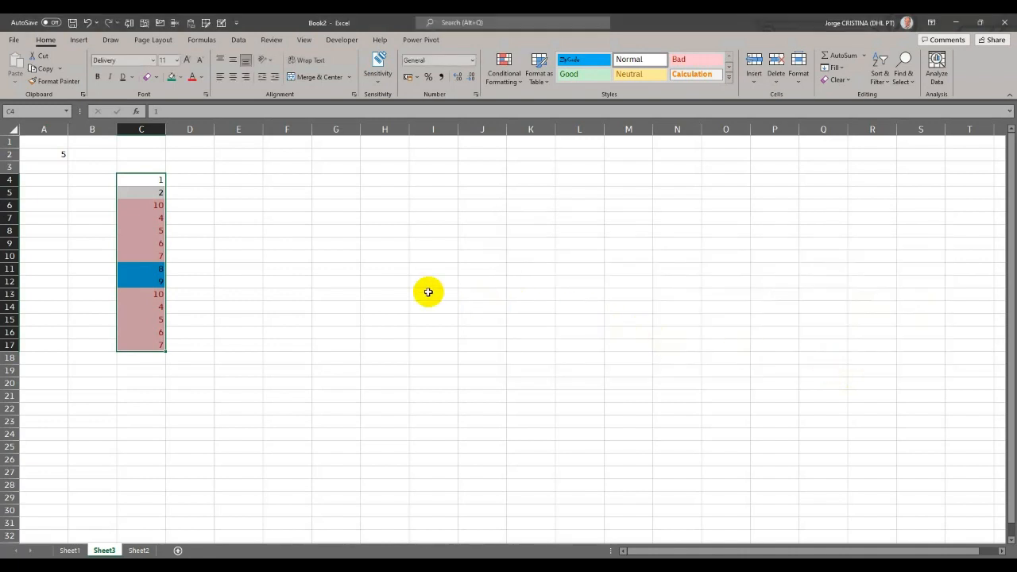
- Clear all conditional formatting rules from the selected number list C4:C17
left_click(504, 67)
mouse_move(530, 131)
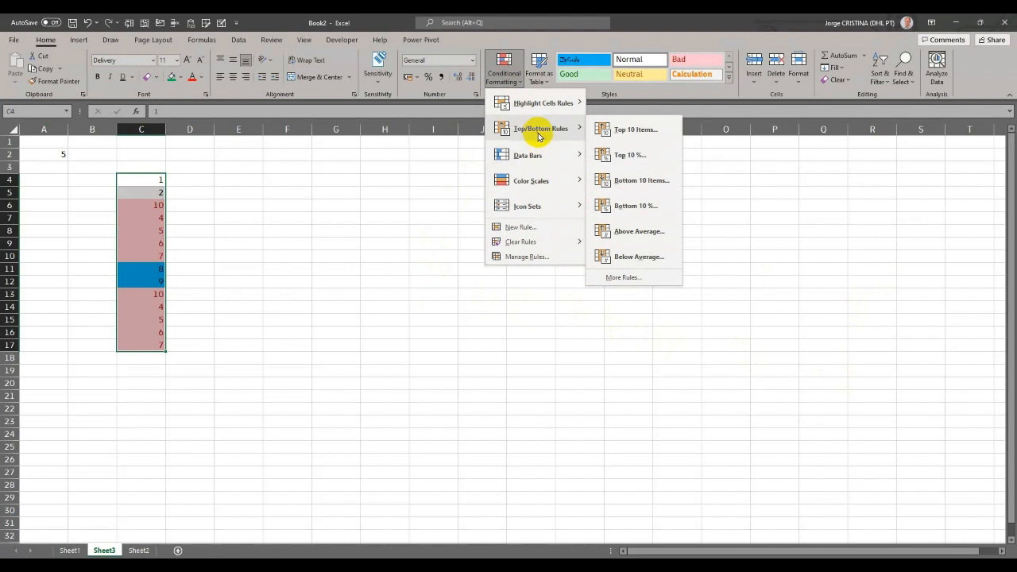
mouse_move(524, 241)
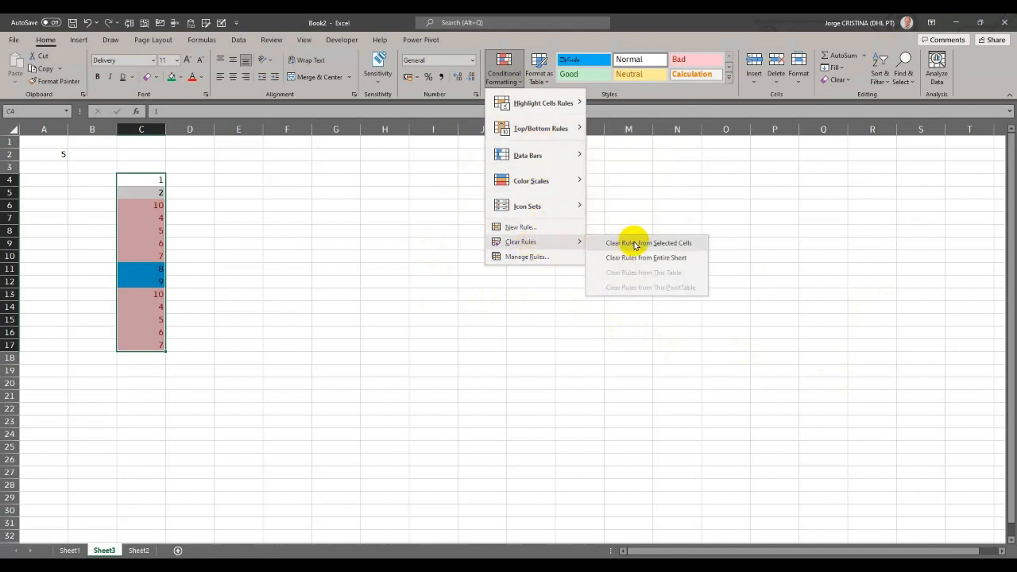
left_click(633, 243)
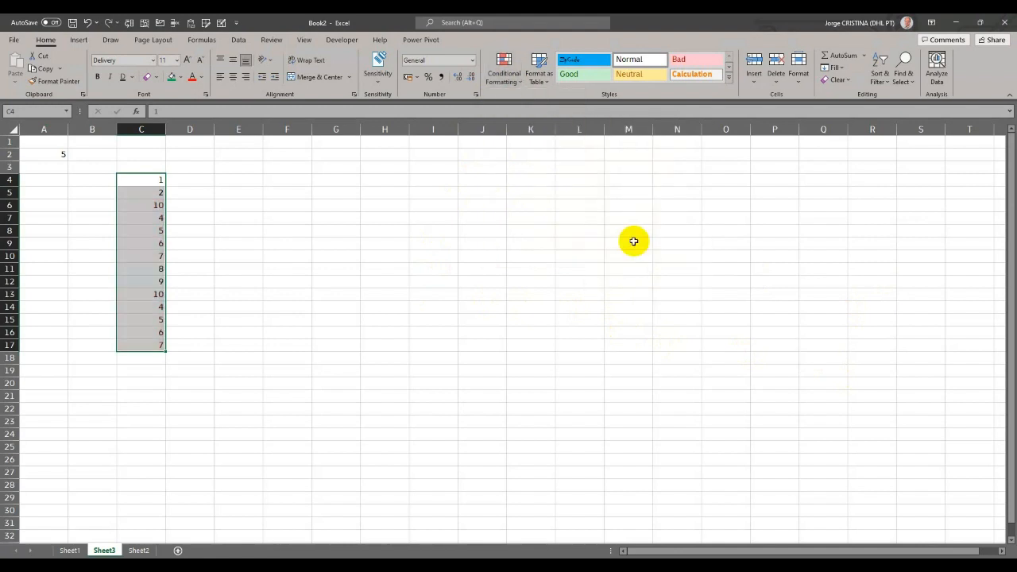
- Add a Top Items rule to C4:C17 that highlights the top 5 values with Light Red Fill with Dark Red Text
left_click(508, 75)
mouse_move(545, 130)
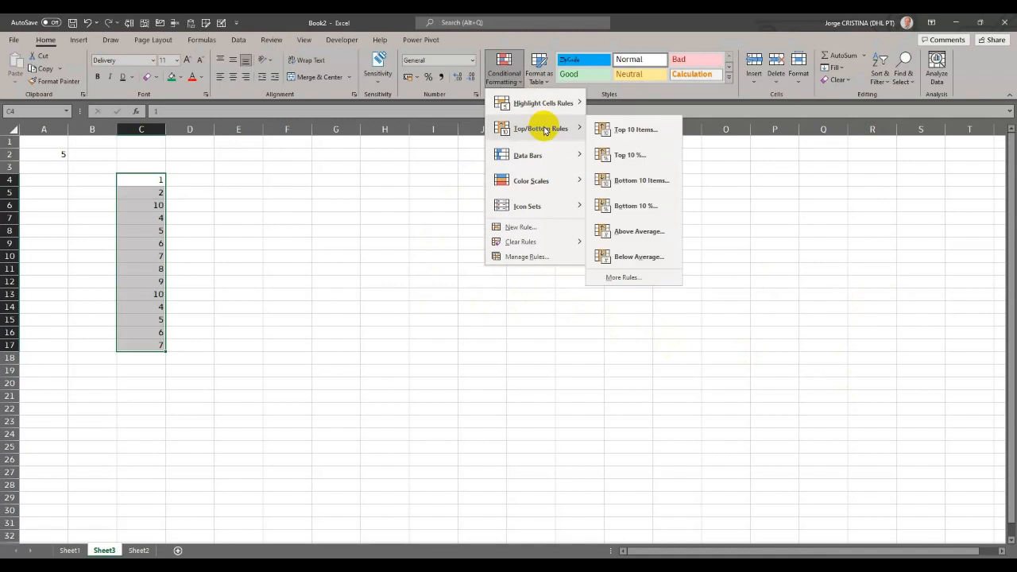
left_click(619, 128)
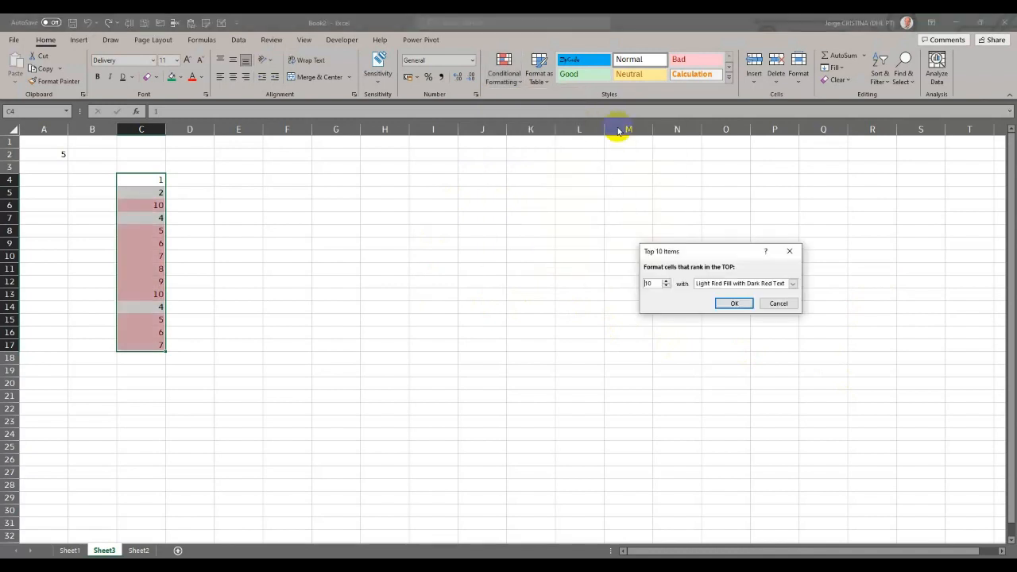
double_click(653, 283)
type("5")
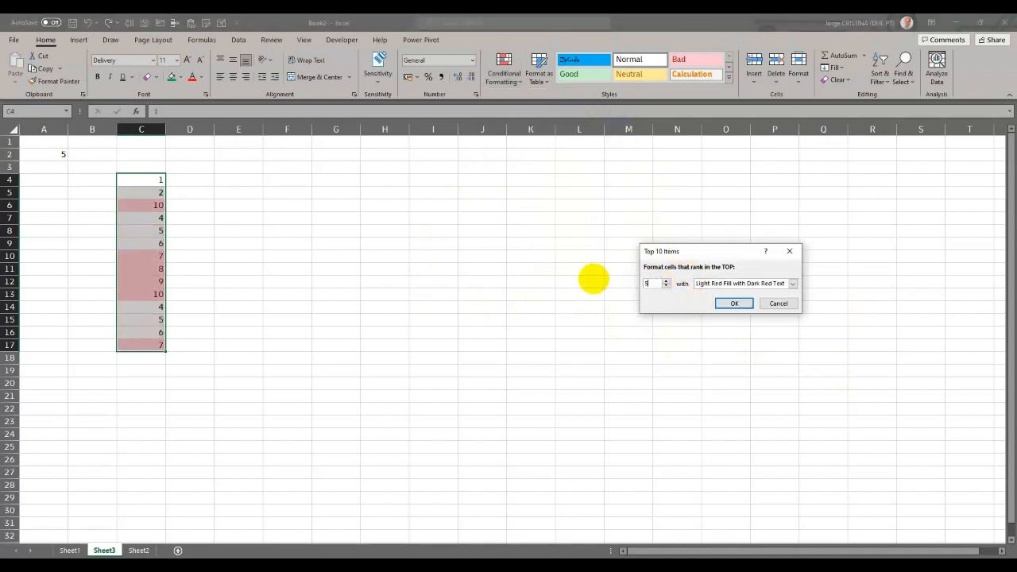
left_click(731, 301)
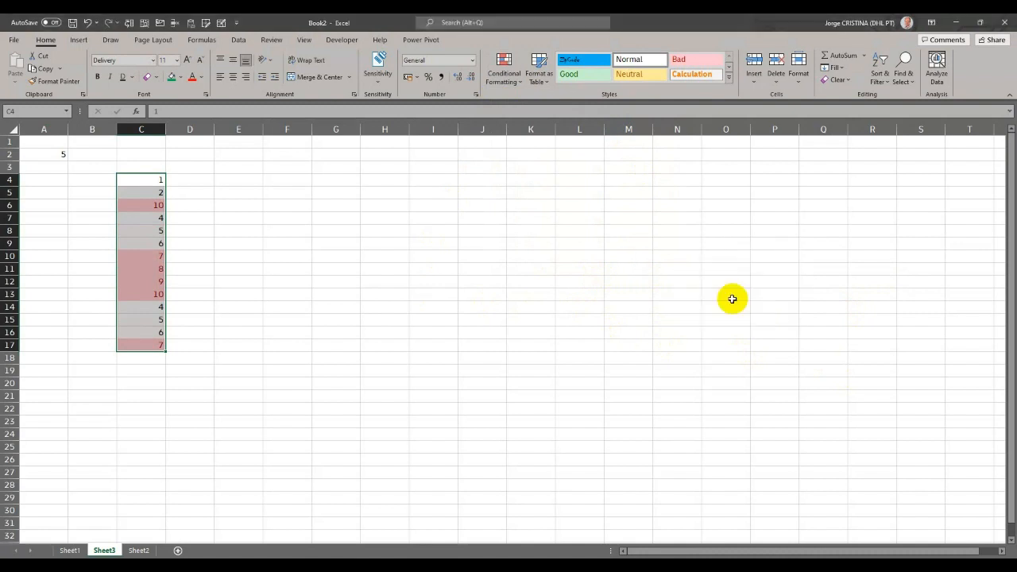
- Remove the top 5 rule by clearing the conditional formatting from the selected cells
left_click(504, 67)
mouse_move(560, 243)
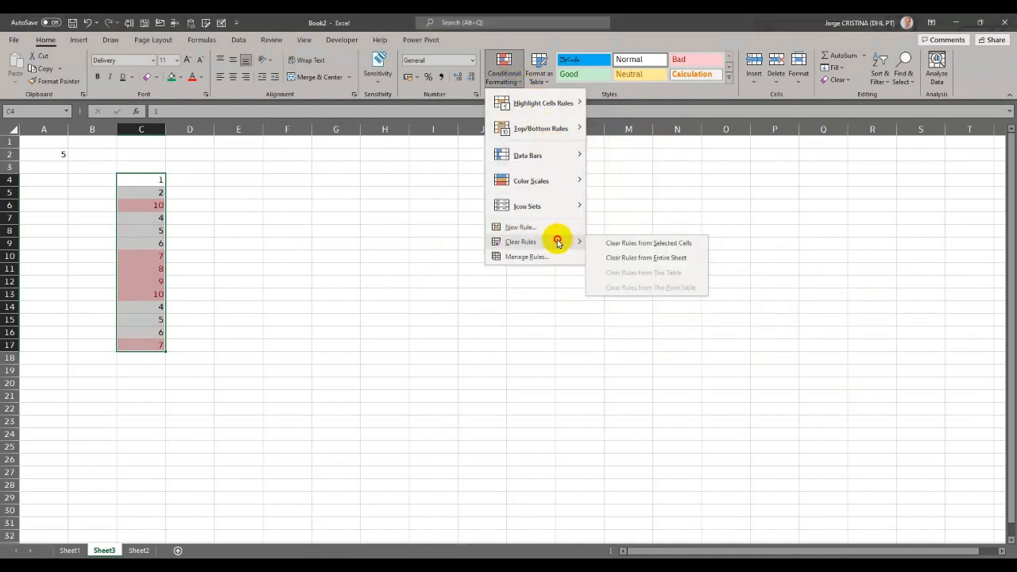
left_click(614, 243)
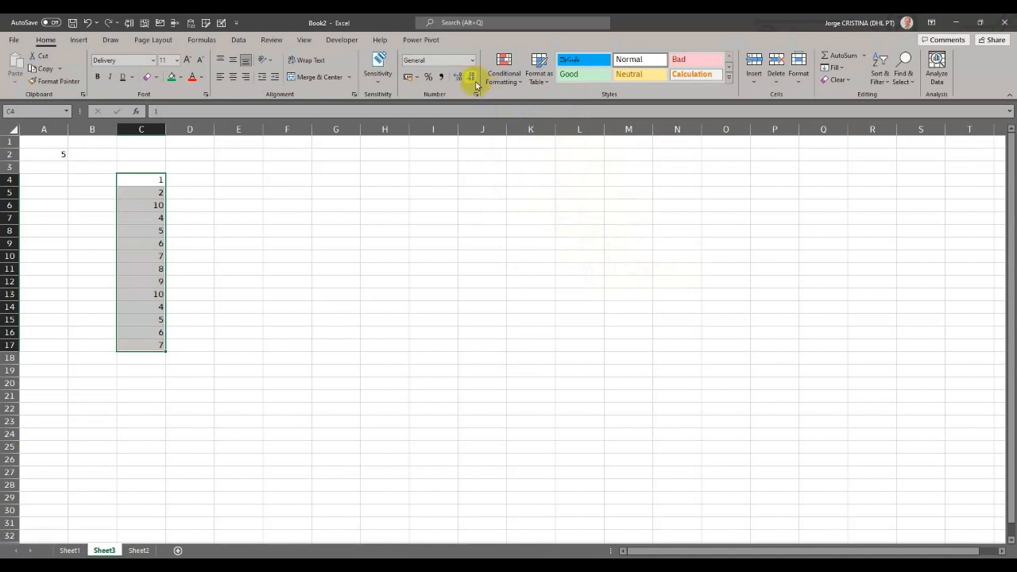
- Preview a Bottom Items rule for the bottom 5 values with Light Red Fill with Dark Red Text, and cancel it
left_click(502, 71)
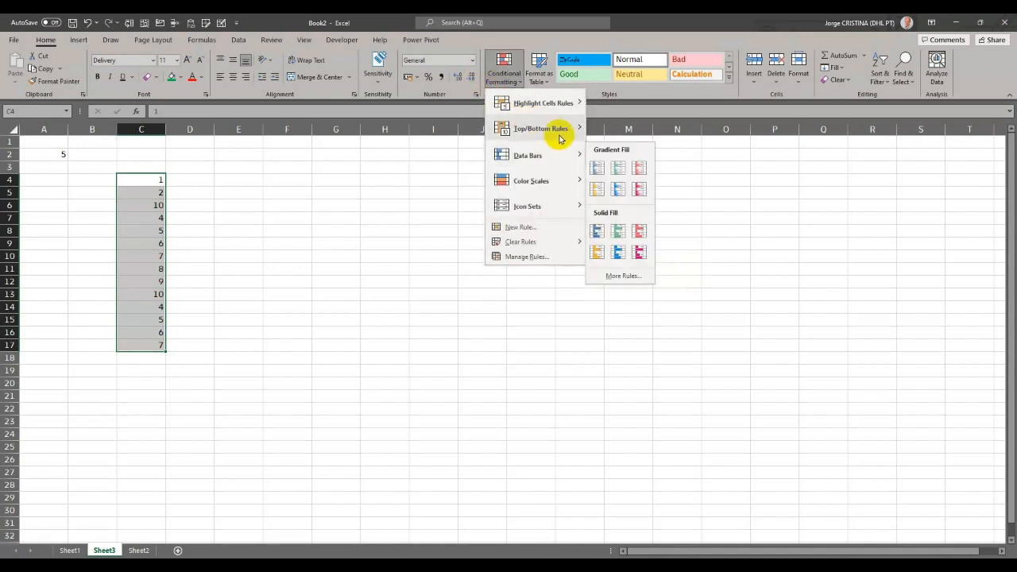
mouse_move(558, 130)
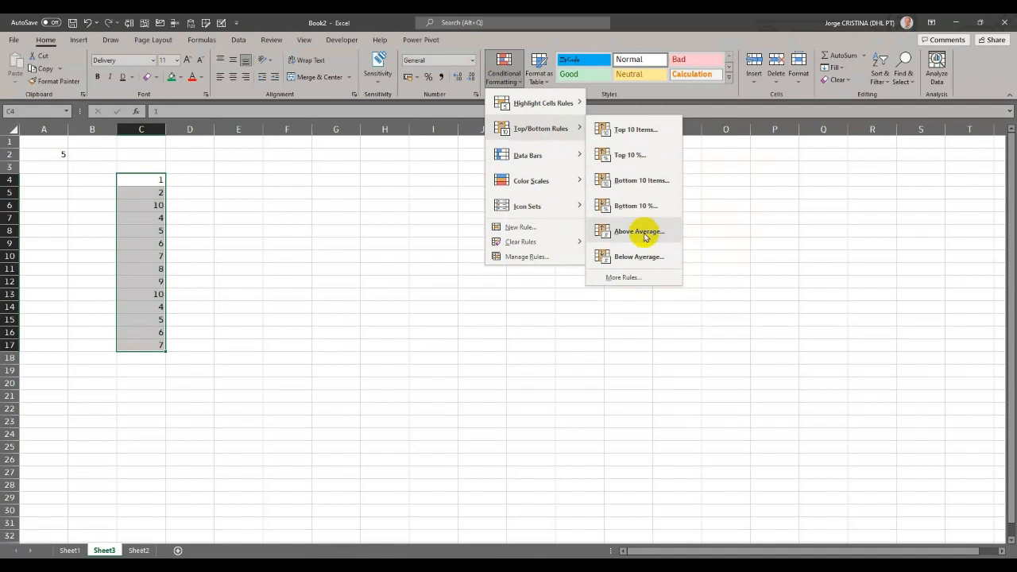
left_click(624, 181)
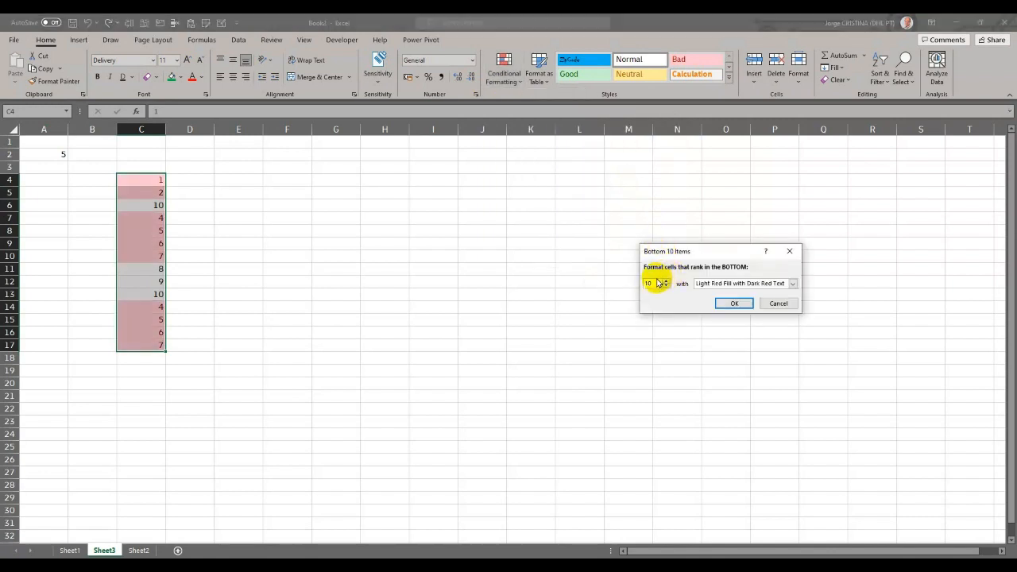
left_click(649, 280)
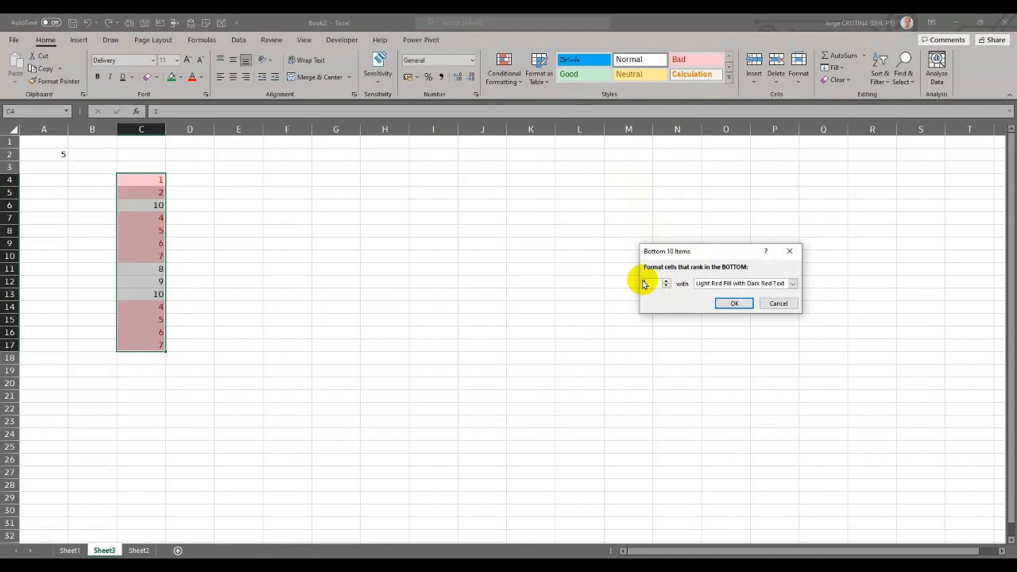
type("5")
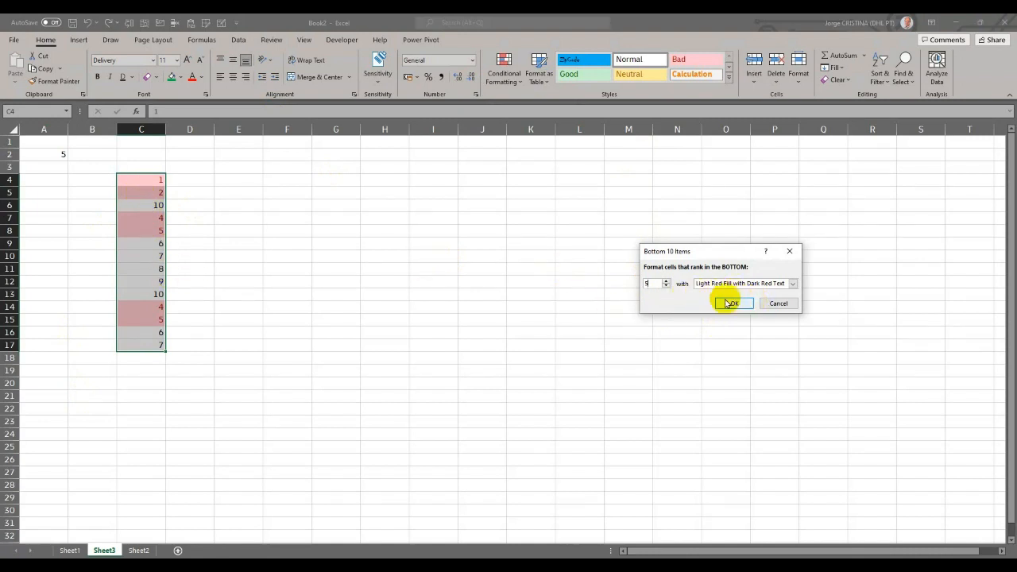
left_click(779, 305)
- Apply the 3 Arrows (Colored) icon set to the number list C4:C17
left_click(510, 79)
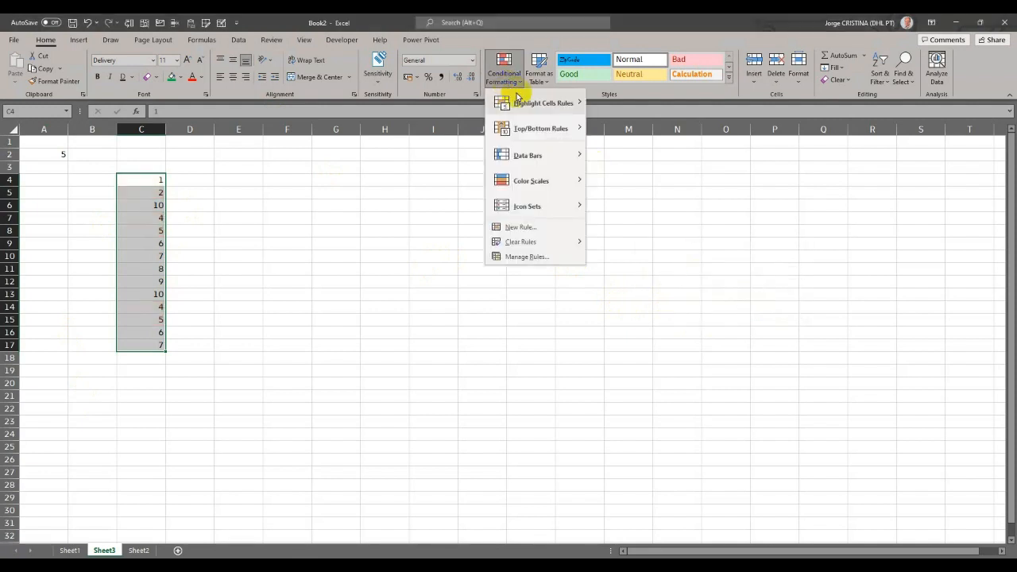
mouse_move(547, 154)
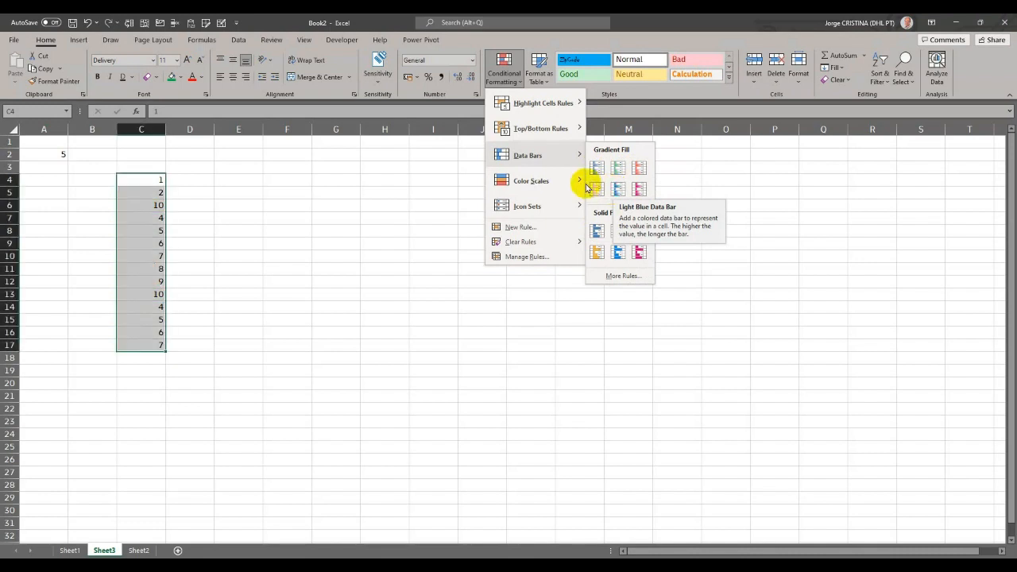
mouse_move(579, 181)
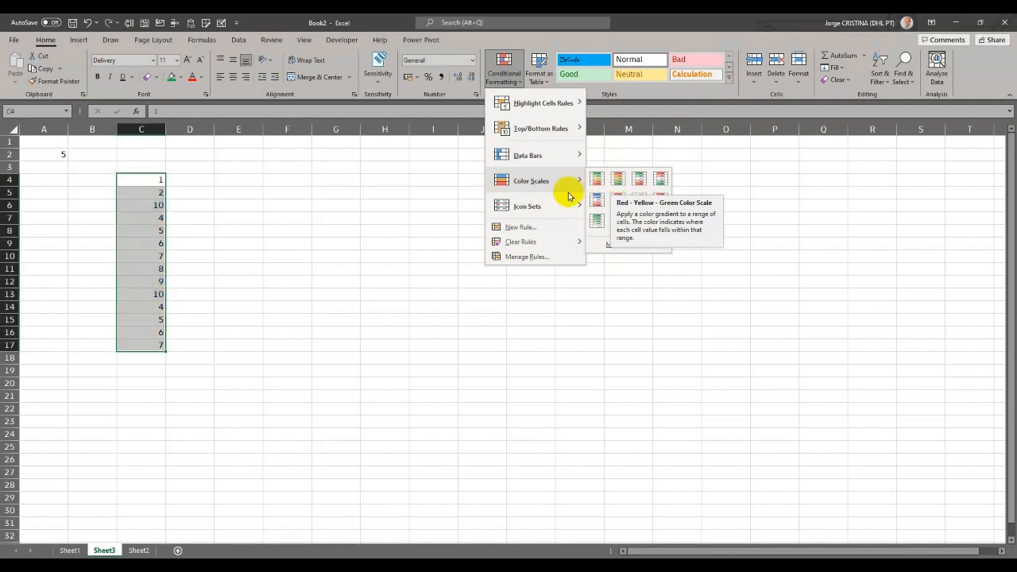
mouse_move(560, 204)
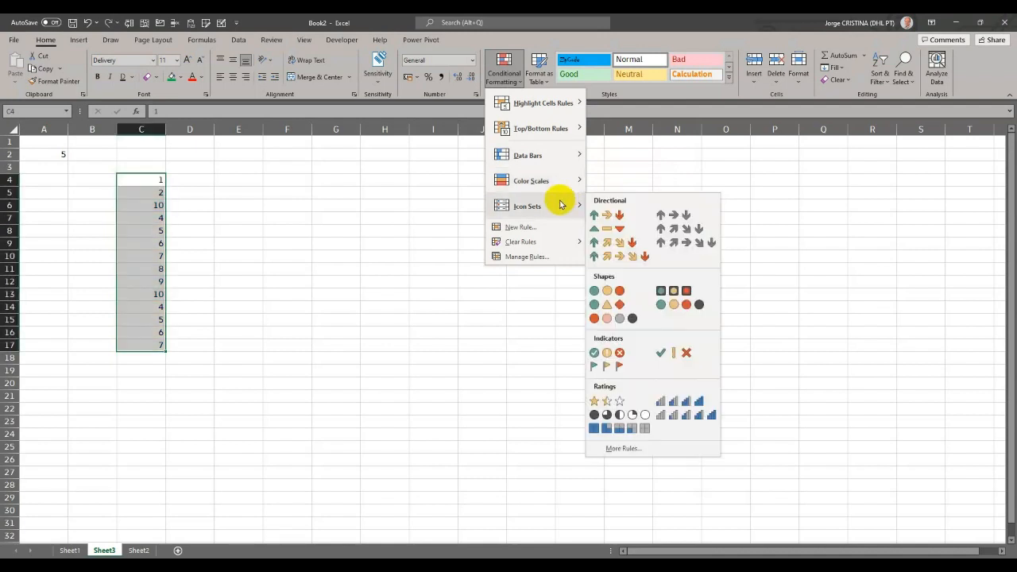
left_click(612, 215)
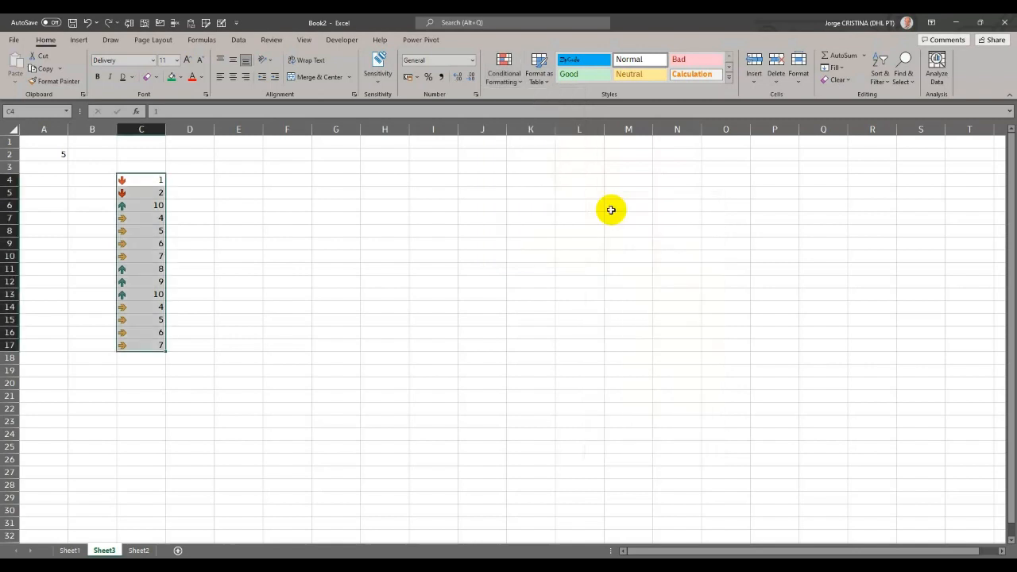
- Edit the Icon Set rule so the green arrow starts at 80 percent and the yellow arrow at 20 percent, and apply it
left_click(507, 79)
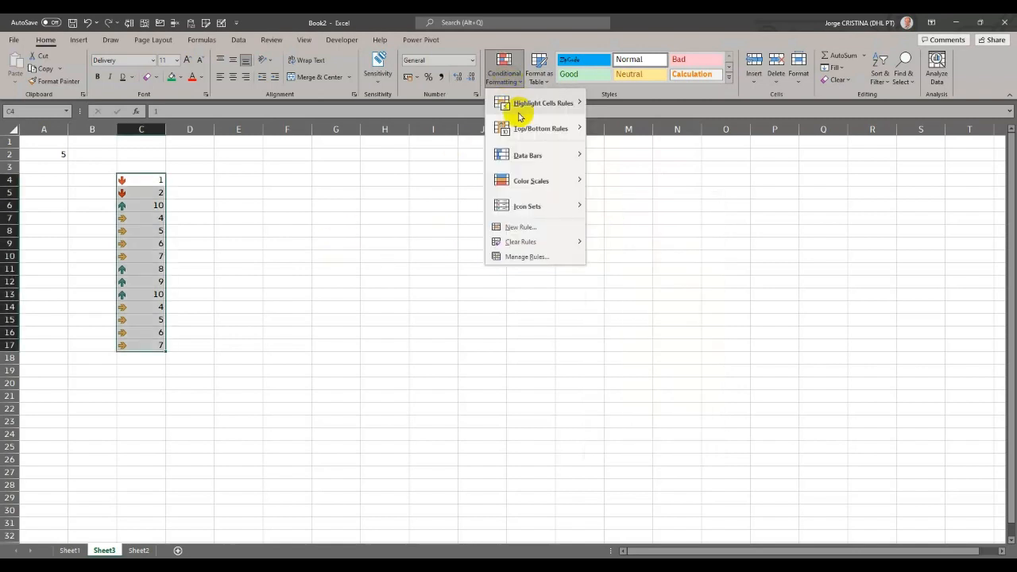
left_click(525, 256)
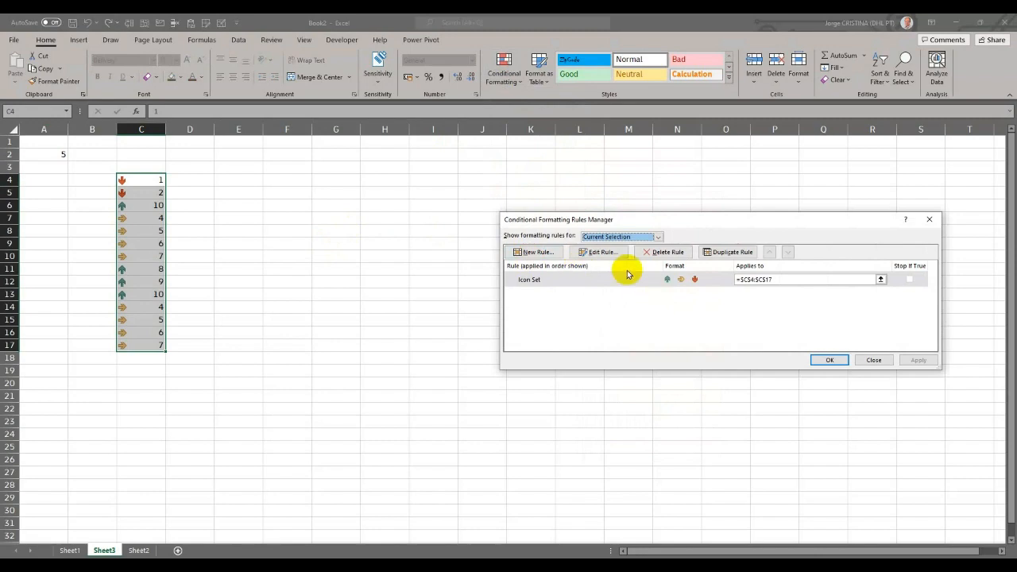
double_click(533, 278)
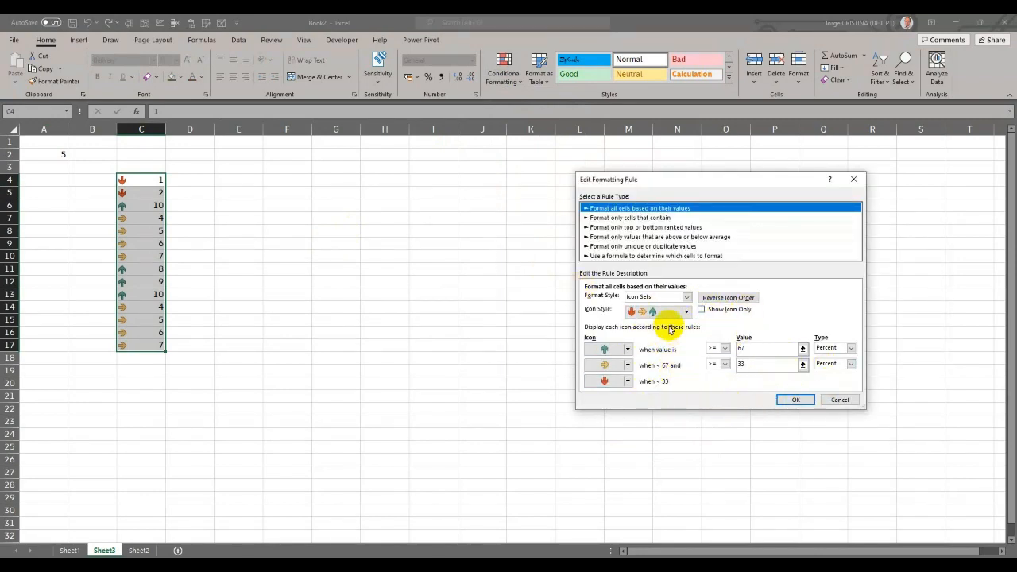
double_click(735, 347)
type("80")
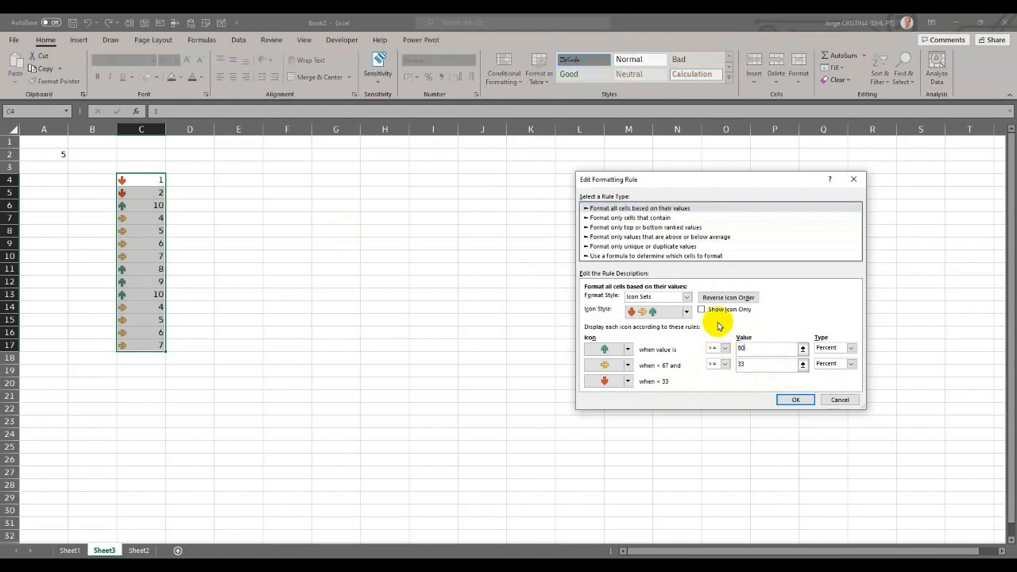
left_click(749, 363)
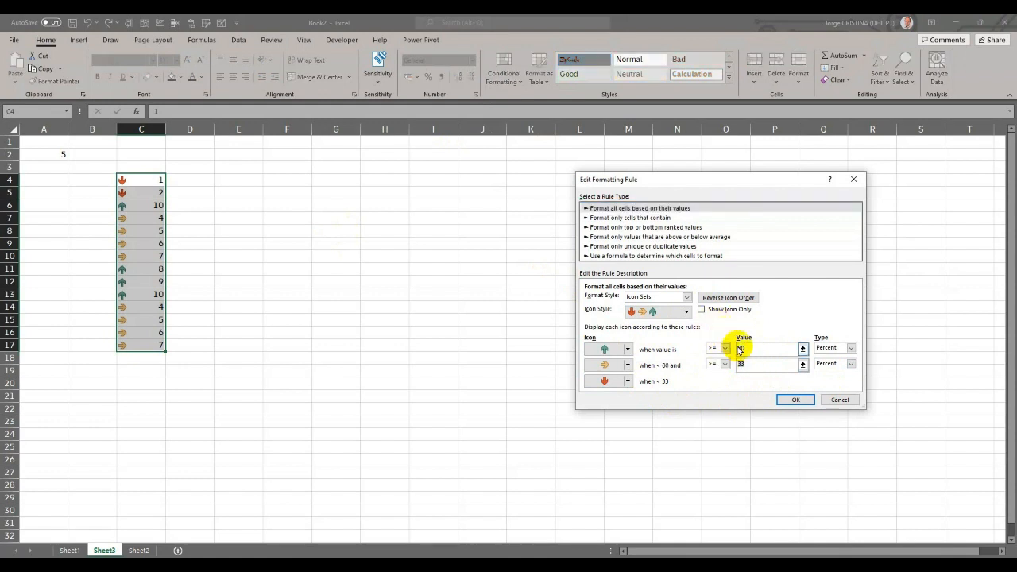
key("BackSpace")
key("BackSpace")
type("20")
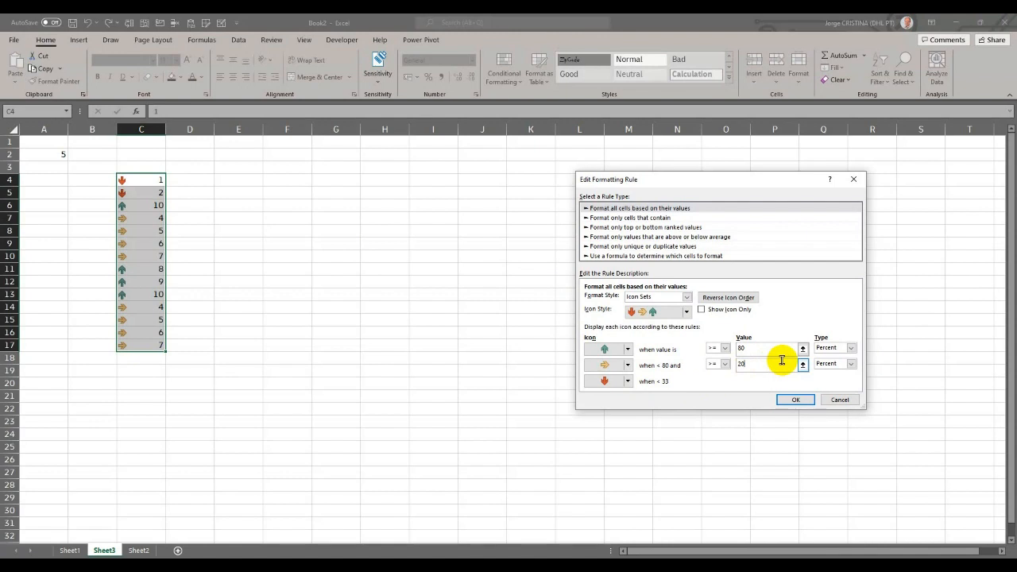
left_click(795, 400)
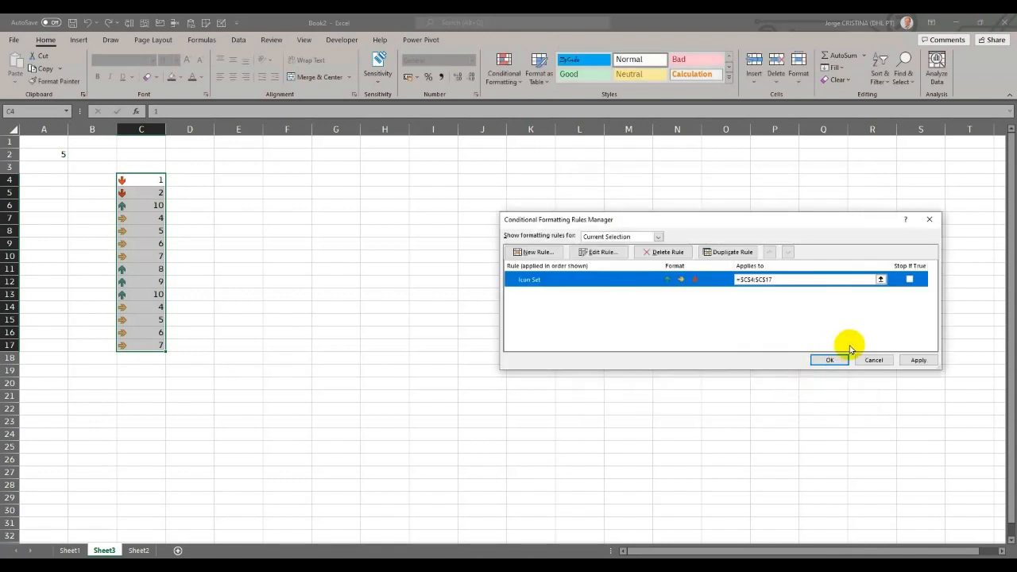
left_click(914, 361)
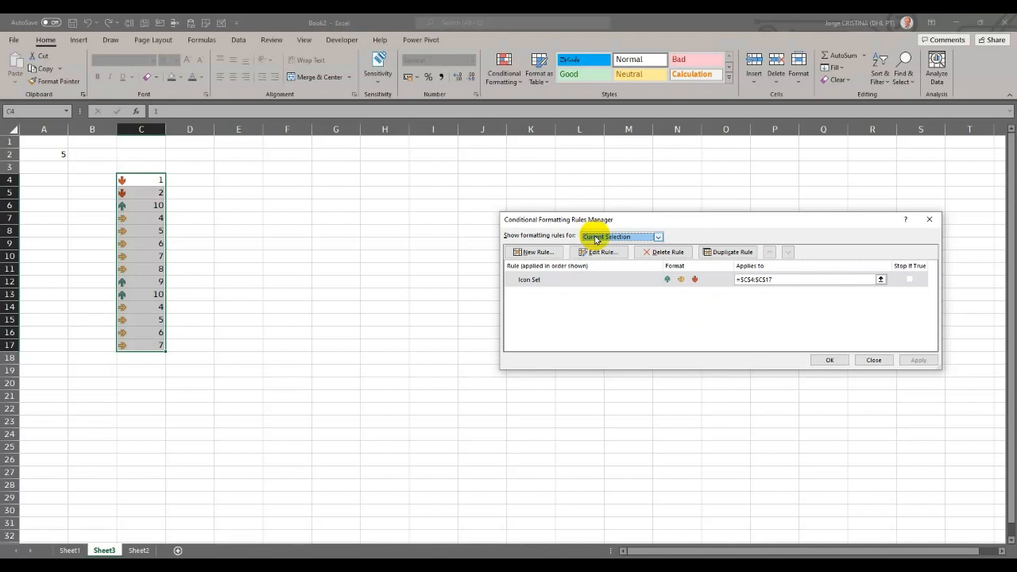
- Try switching the Icon Set rule to the formula-based rule type without entering a formula, and leave the rules manager
left_click(560, 280)
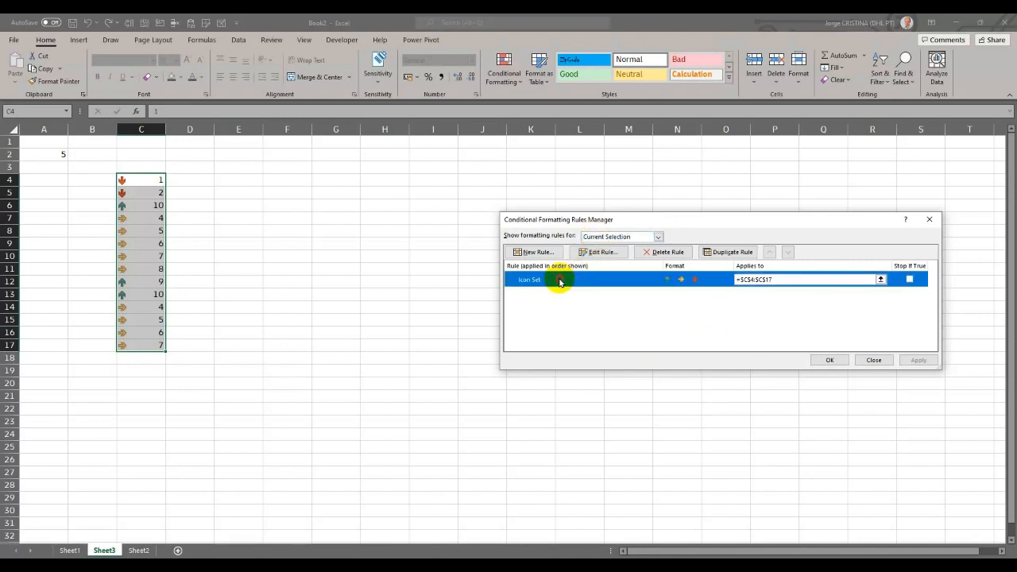
double_click(560, 280)
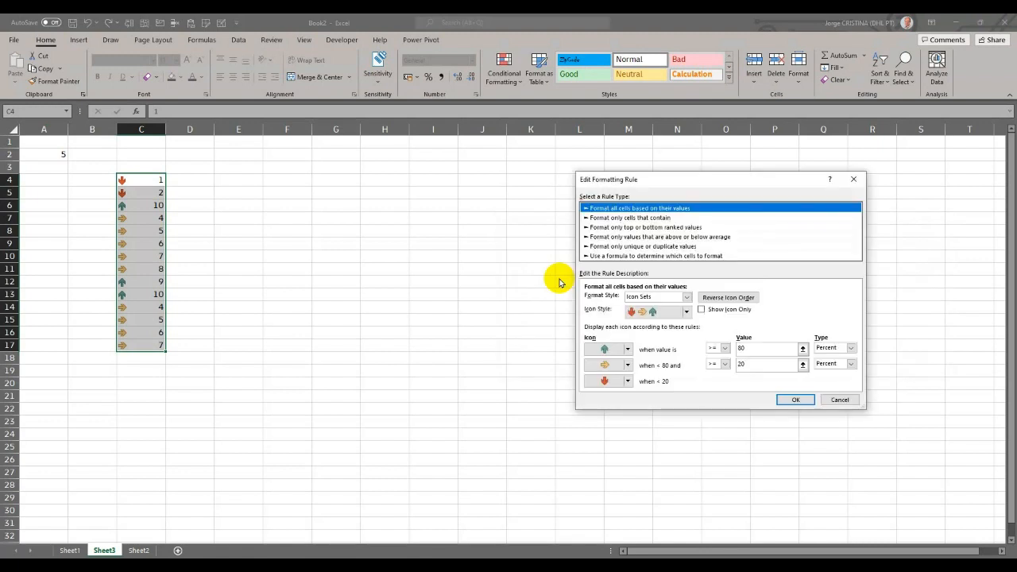
left_click(669, 256)
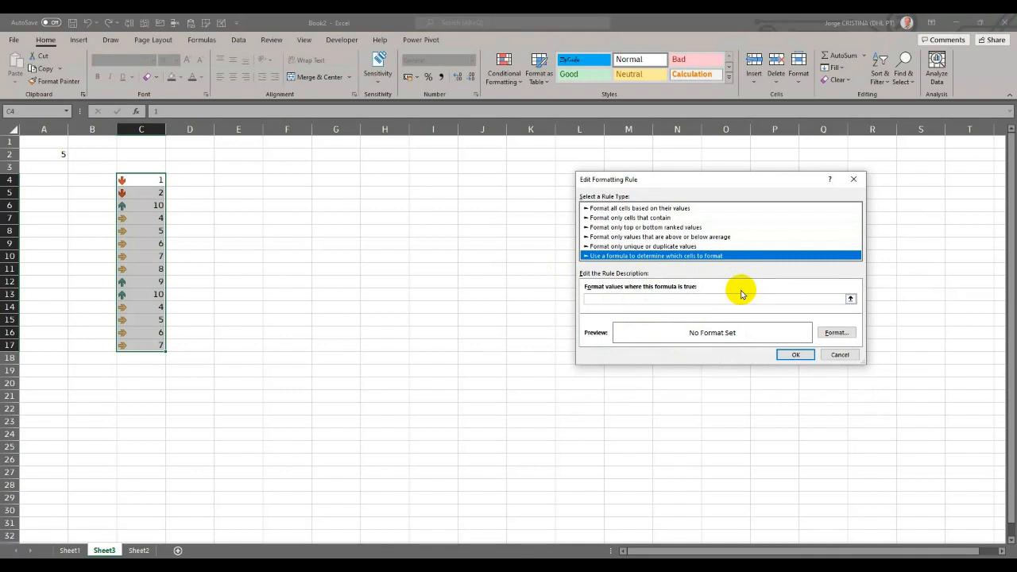
left_click(802, 355)
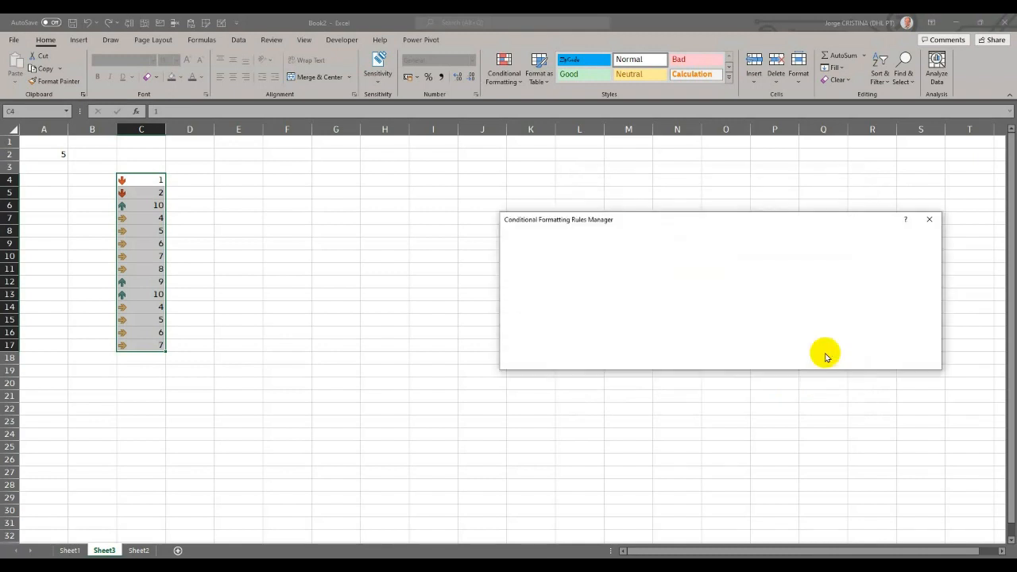
left_click(871, 357)
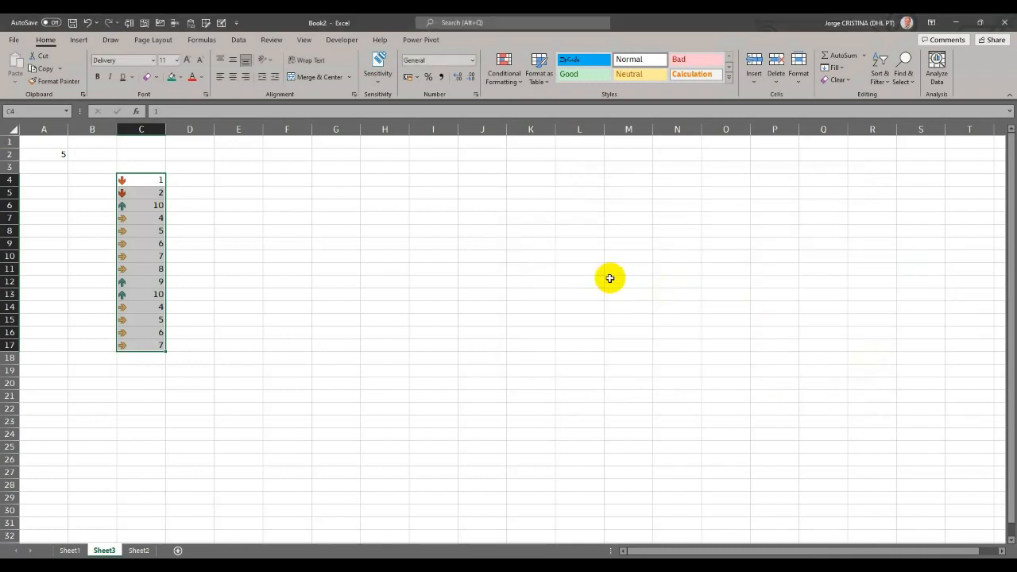
- Duplicate the Icon Set rule for C4:C17 three times in the Conditional Formatting Rules Manager
left_click(502, 82)
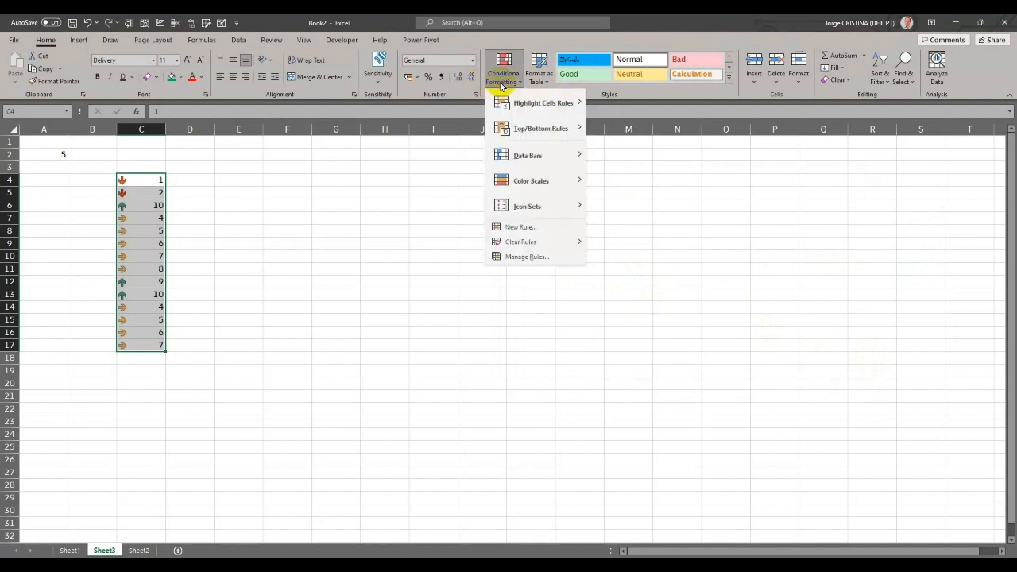
left_click(522, 256)
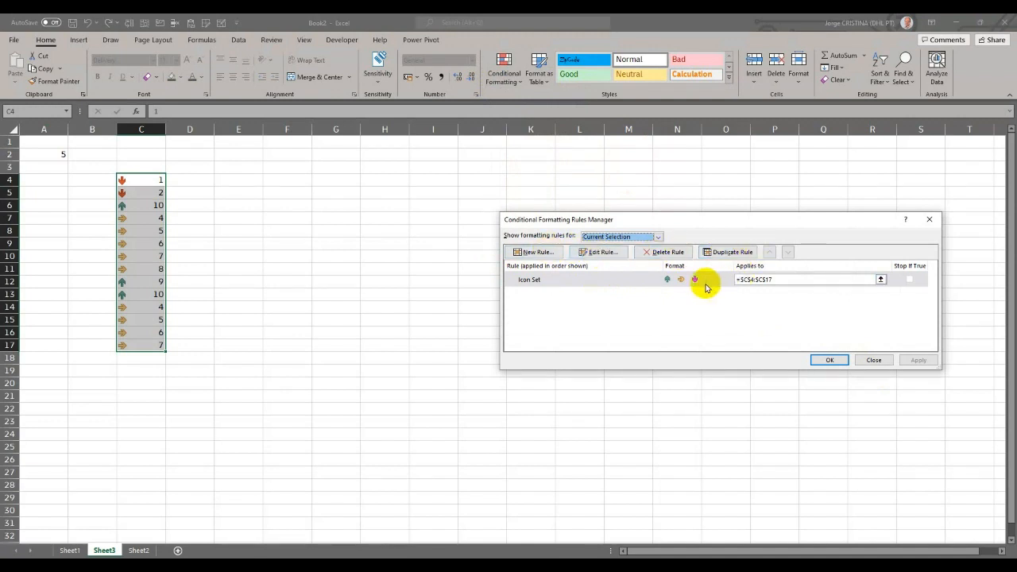
left_click(718, 253)
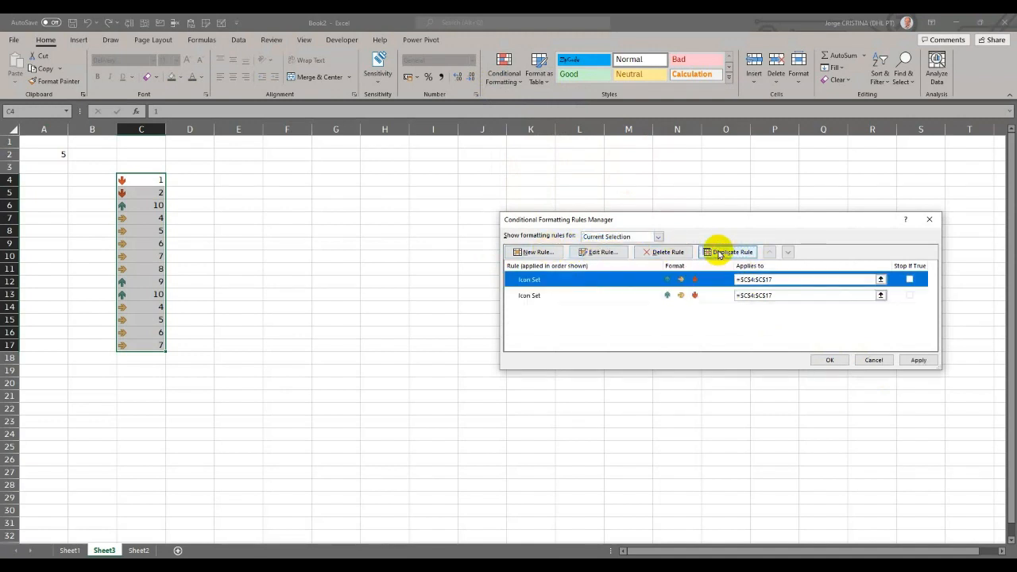
left_click(718, 252)
left_click(718, 252)
- Move the selected Icon Set duplicate down the rule order and back to first place, and toggle its Stop If True option on and off
left_click(787, 251)
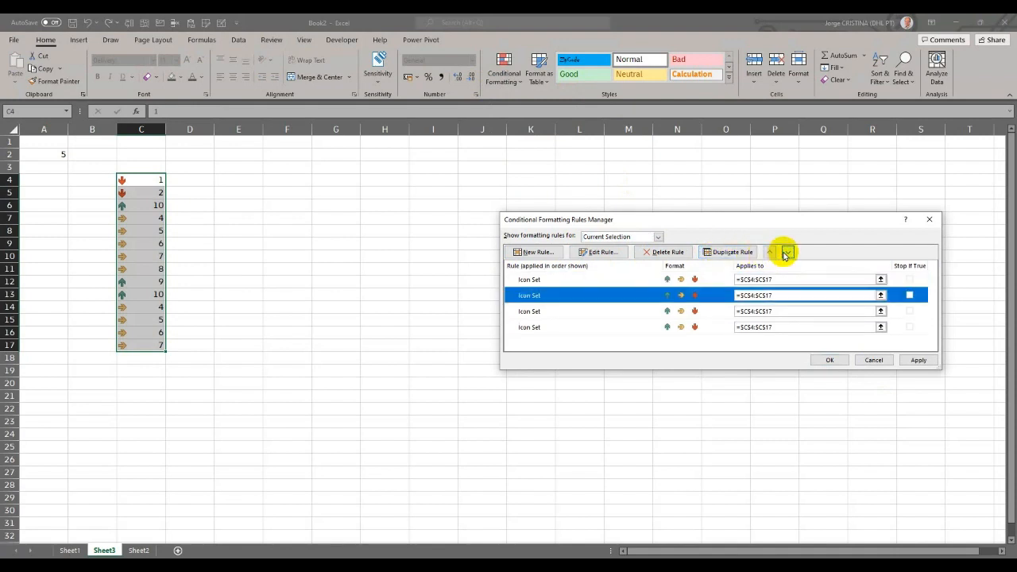
left_click(787, 252)
left_click(770, 252)
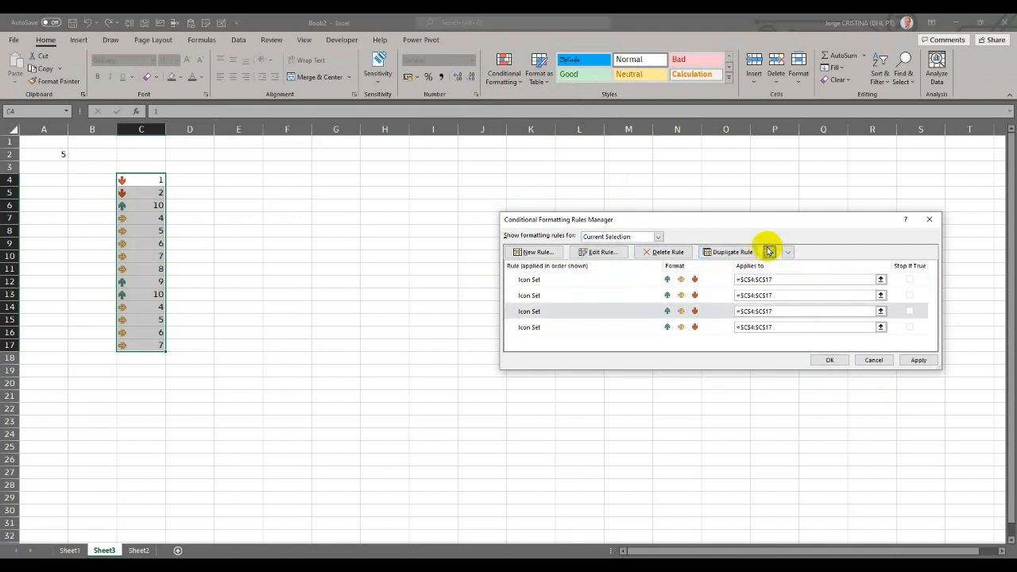
left_click(769, 251)
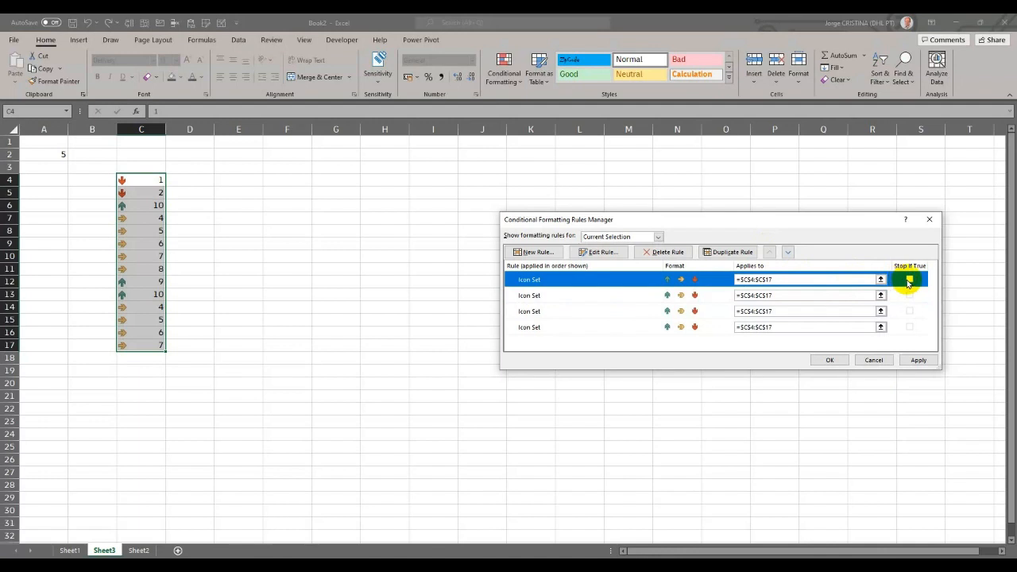
left_click(909, 279)
left_click(910, 279)
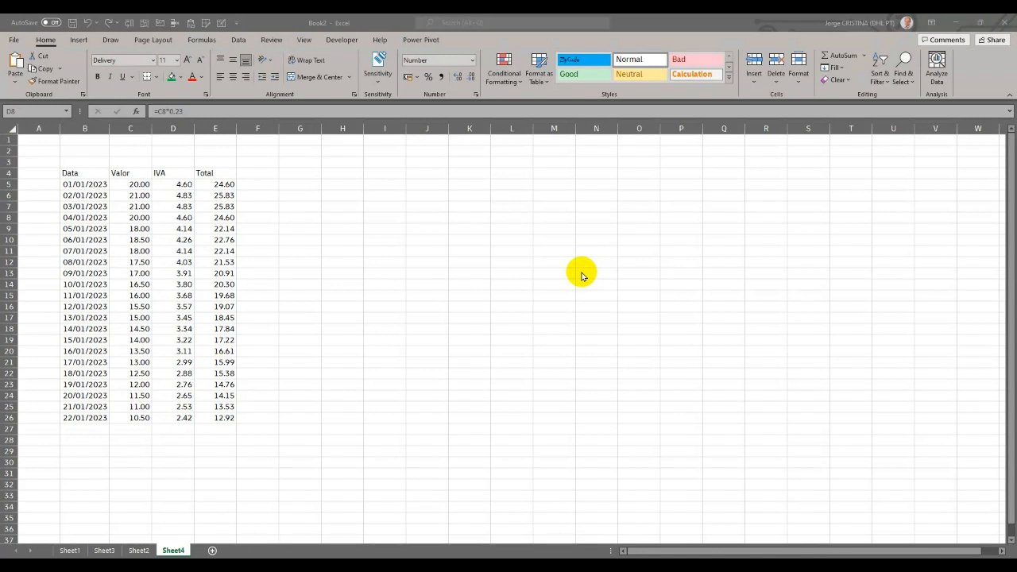
- Format B4:E26 as a table with headers in the red-header, yellow-banded dark style, and restyle it with the dark red, black-header style
left_click(148, 219)
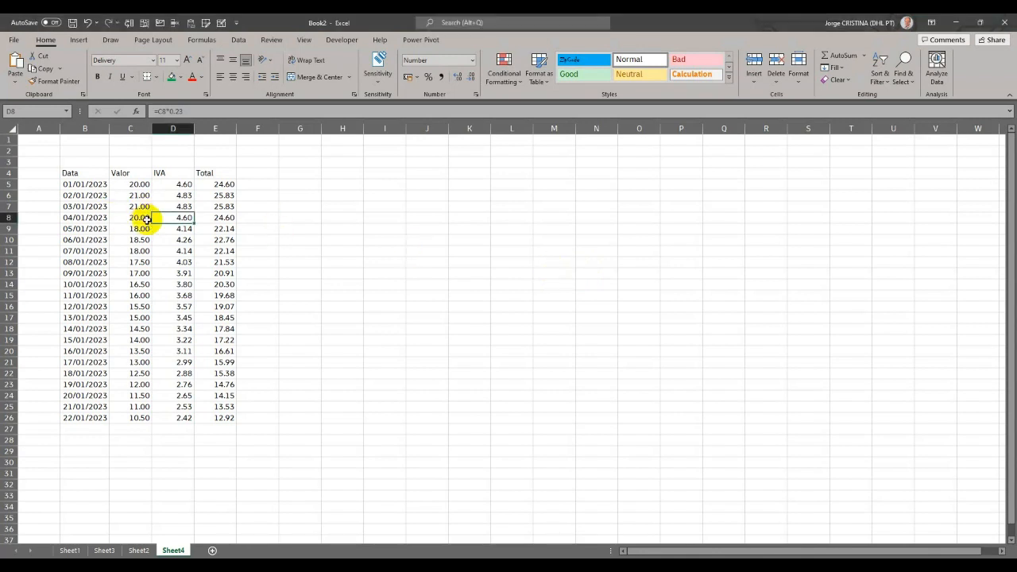
left_click(133, 220)
key("ctrl+a")
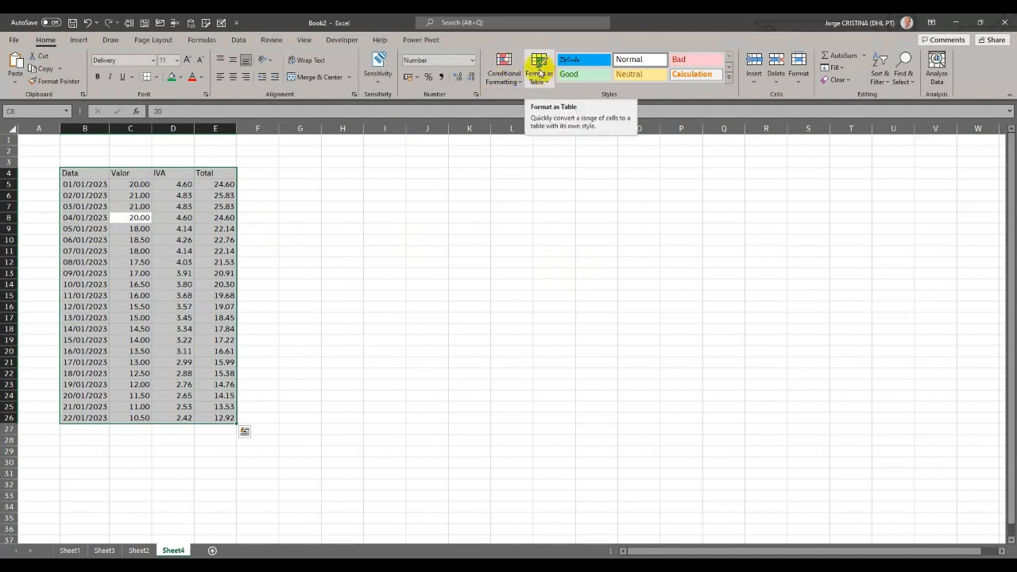
left_click(540, 73)
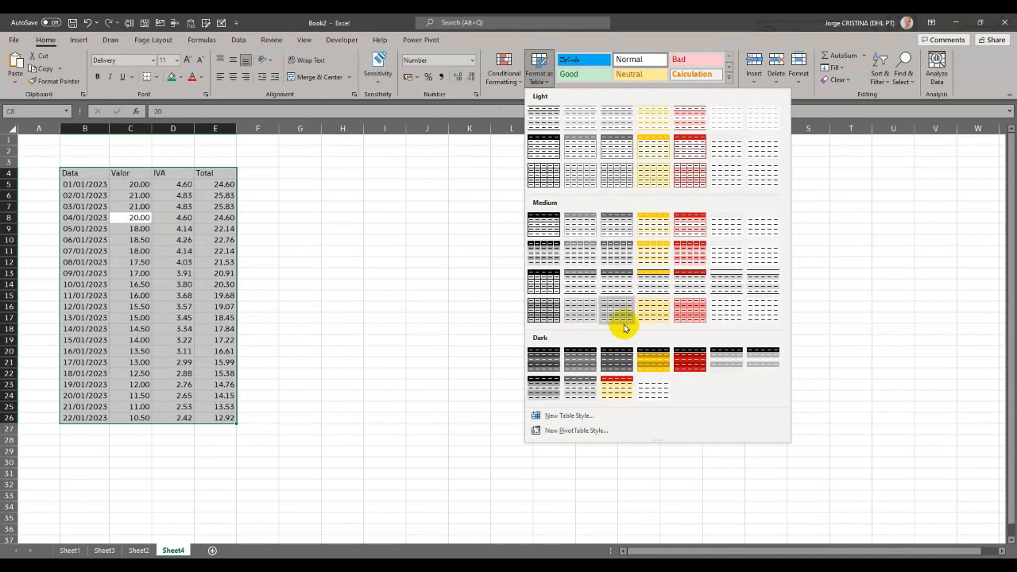
left_click(617, 388)
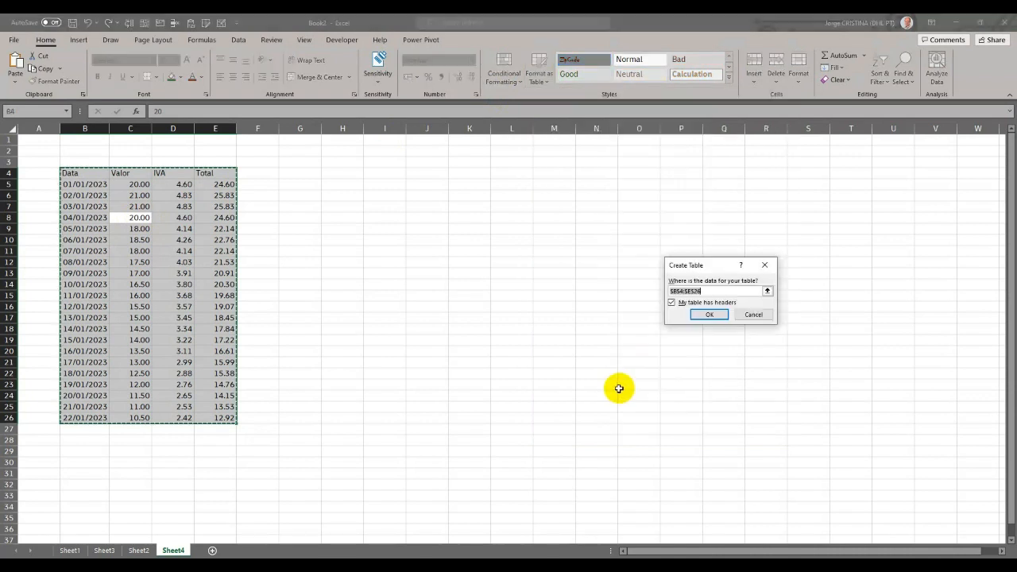
left_click(709, 315)
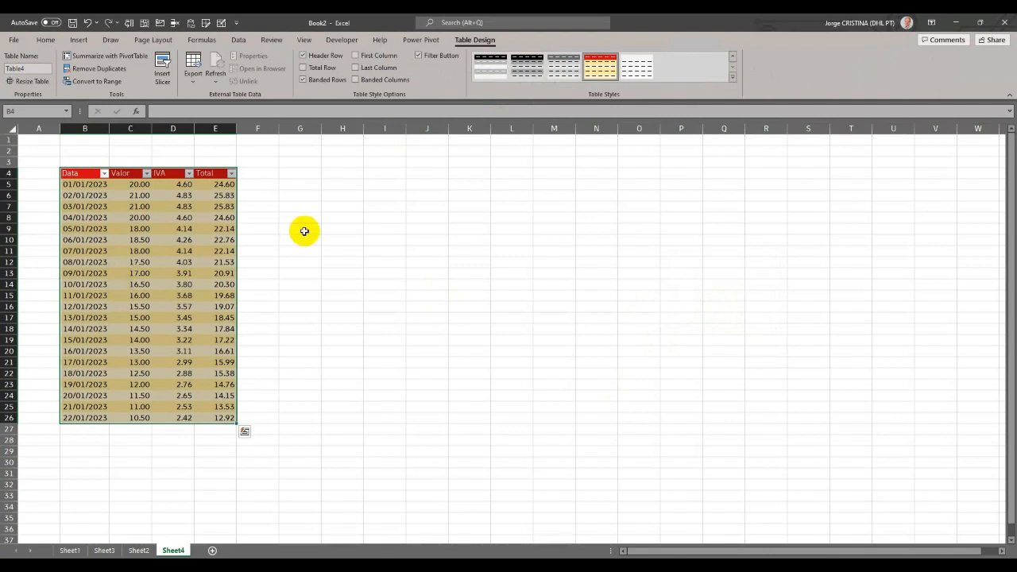
left_click(731, 76)
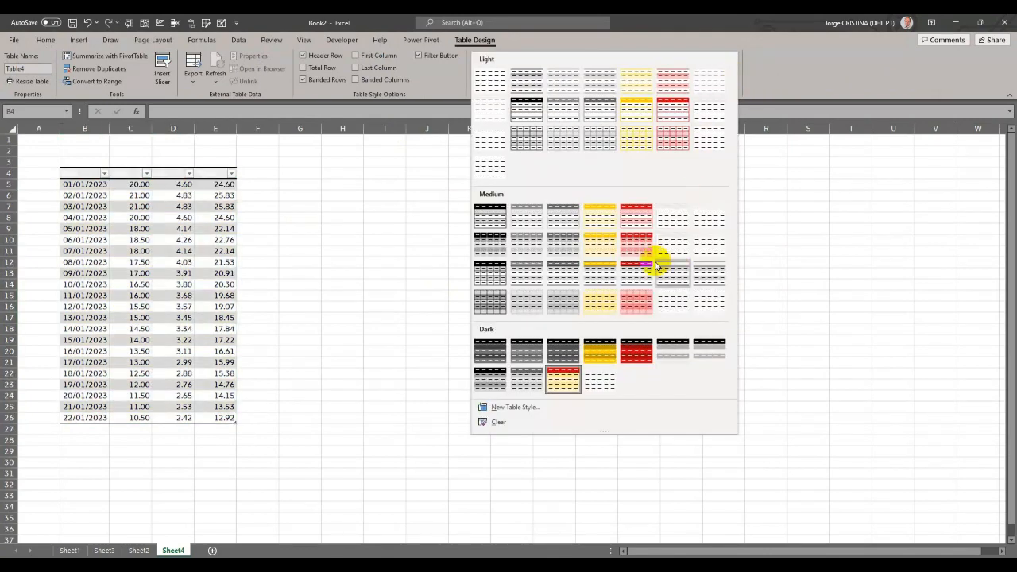
left_click(627, 355)
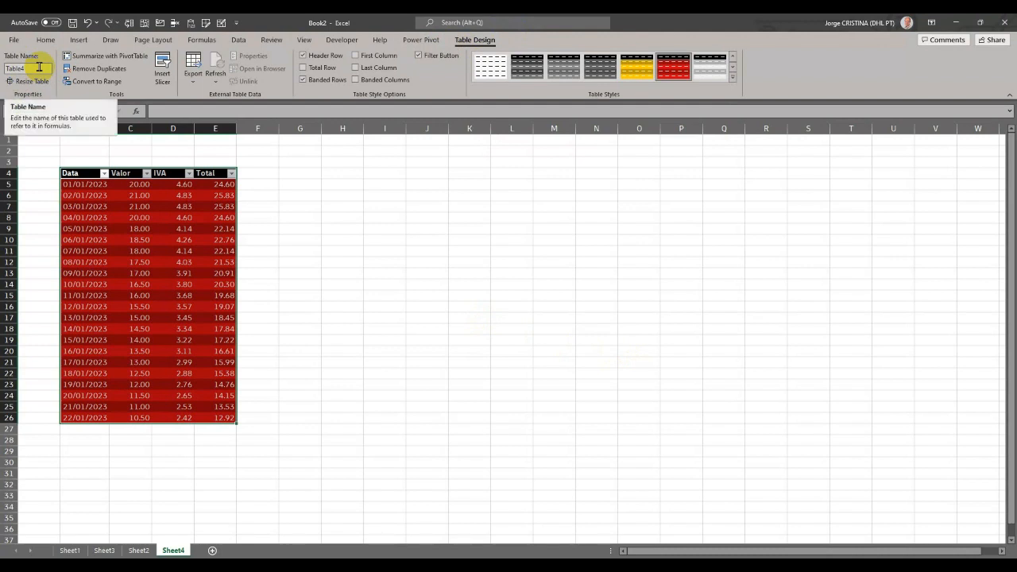
- Convert the table on Sheet4 to a normal range and clear the formats of B4:E26
left_click(111, 82)
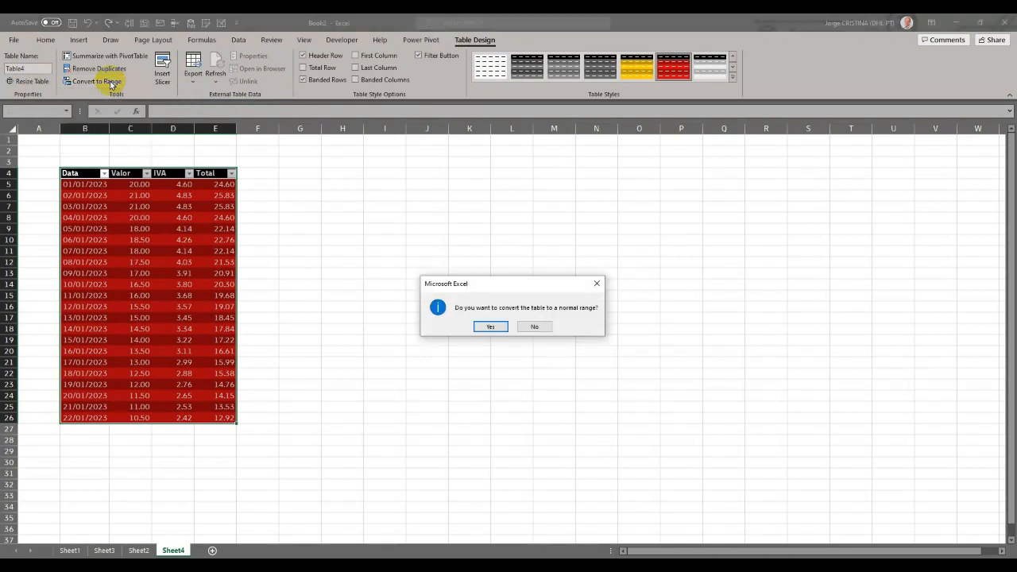
left_click(490, 326)
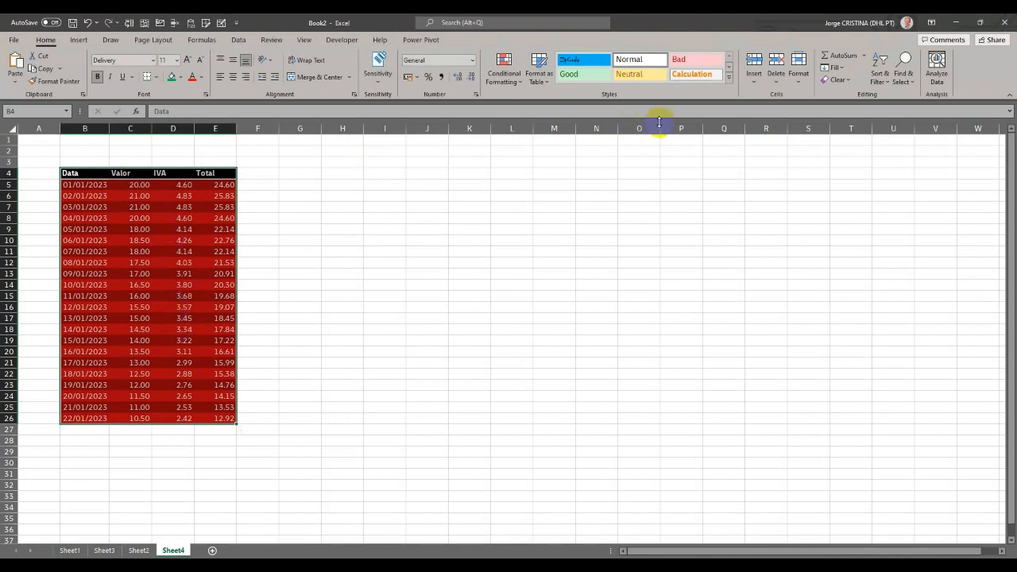
left_click(837, 83)
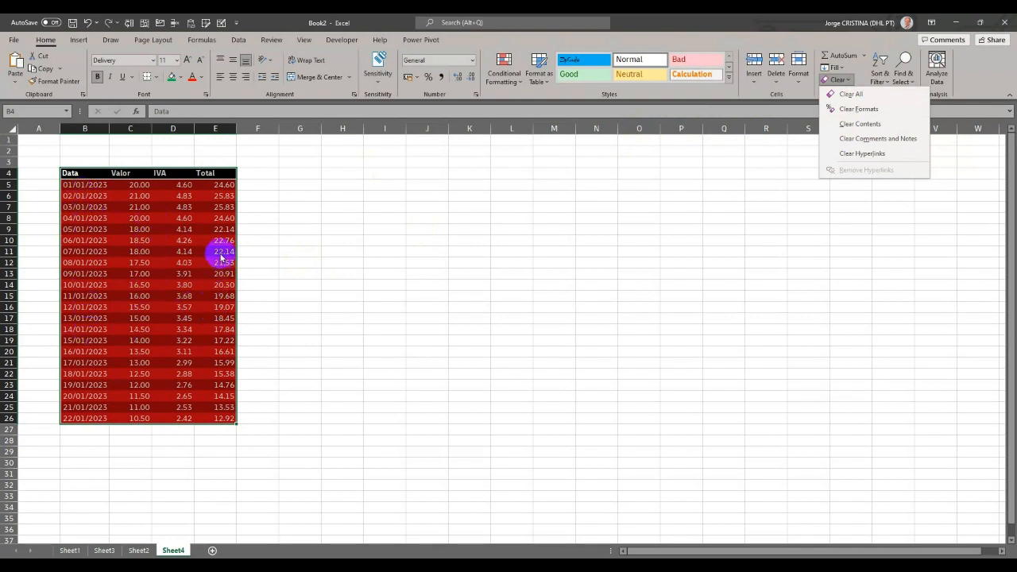
left_click(872, 111)
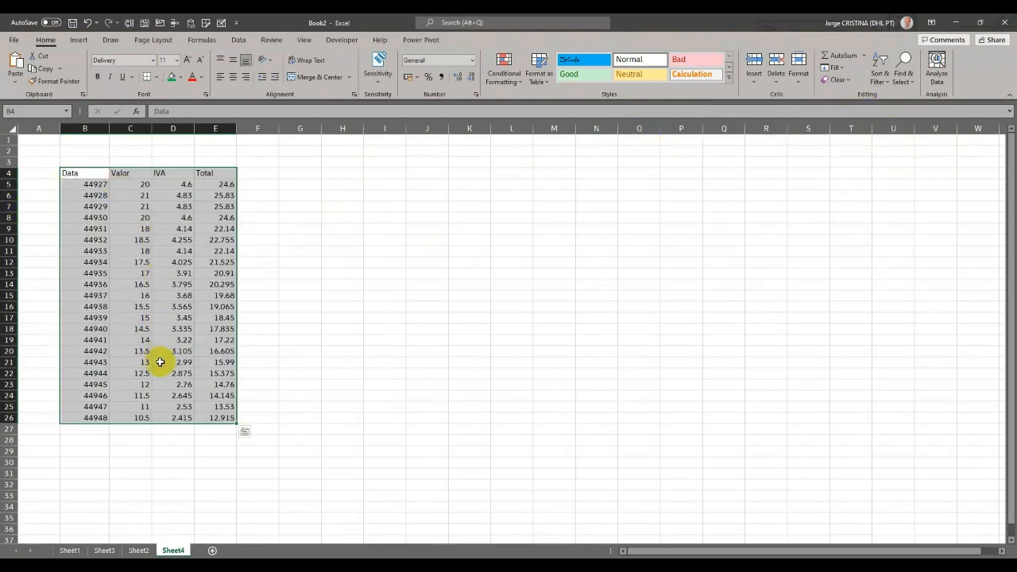